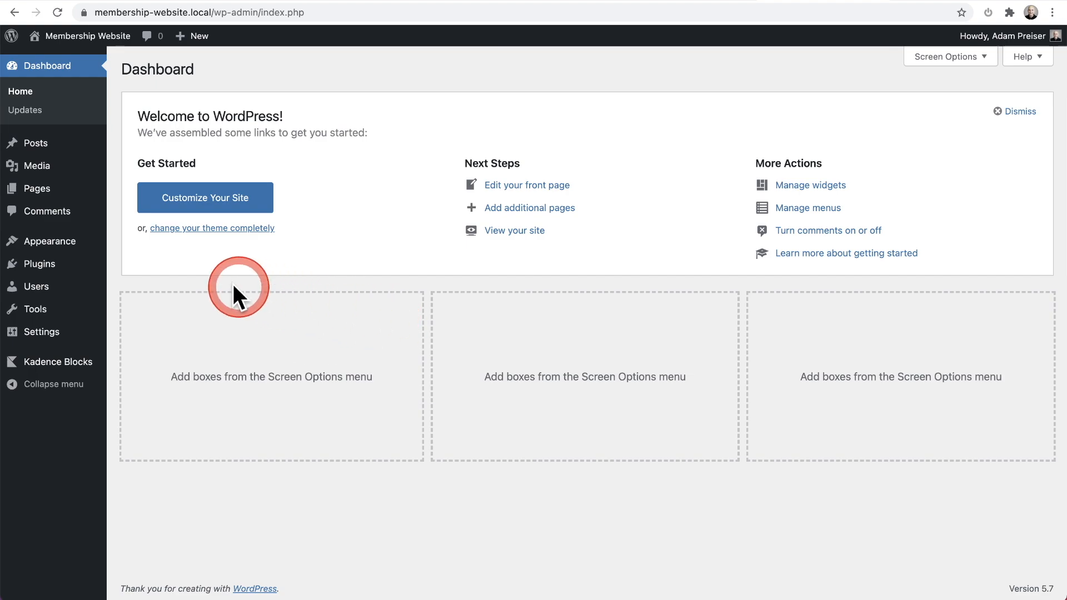
Step: Open the Final Countdown element from the Kadence elements list and set its element type to Default
mouse_move(73, 245)
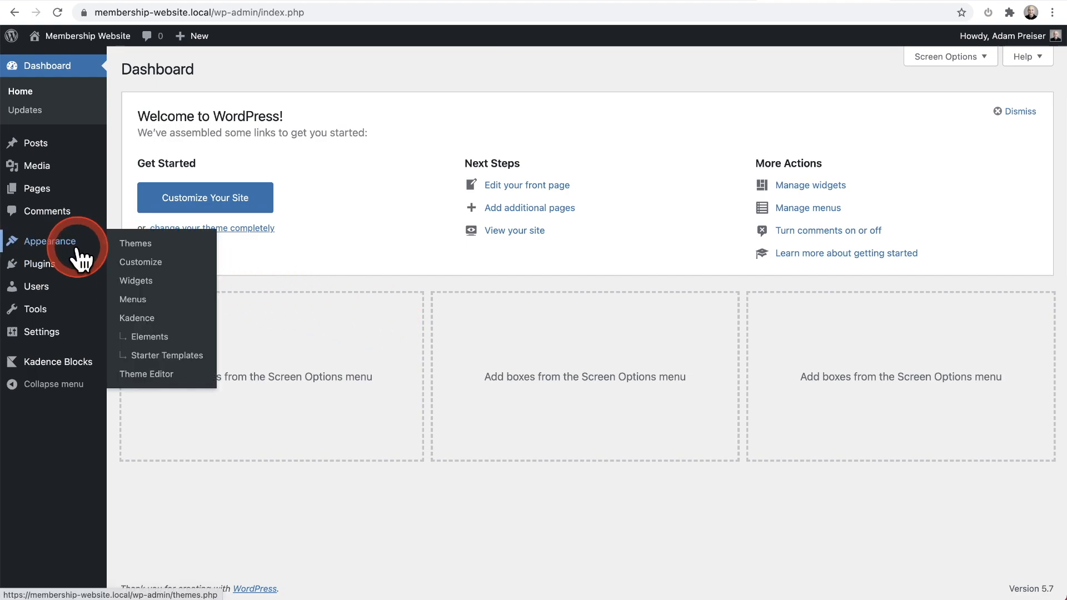
left_click(146, 337)
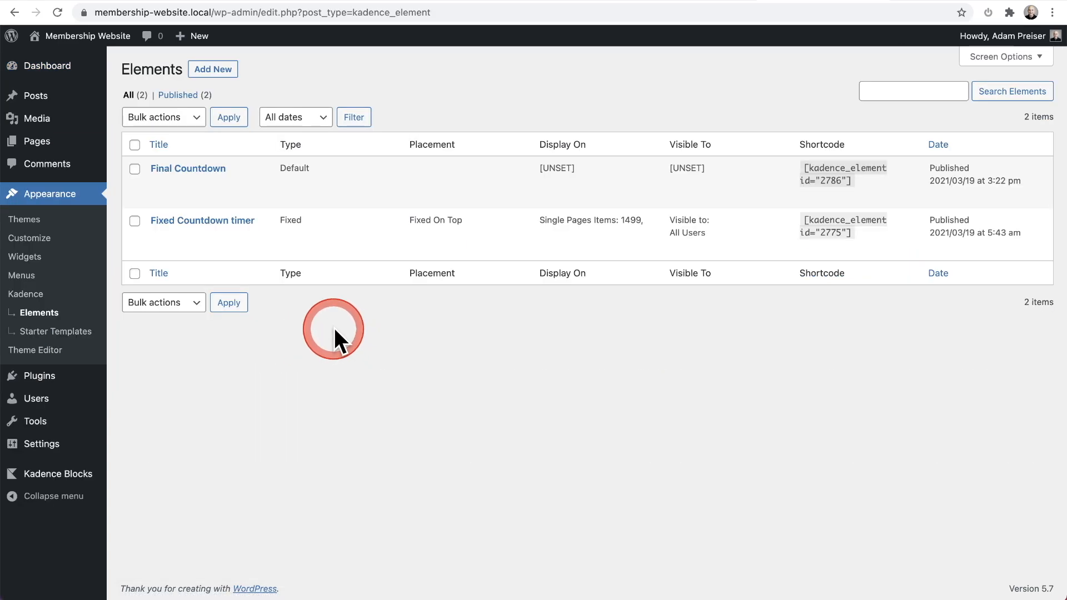
left_click(196, 170)
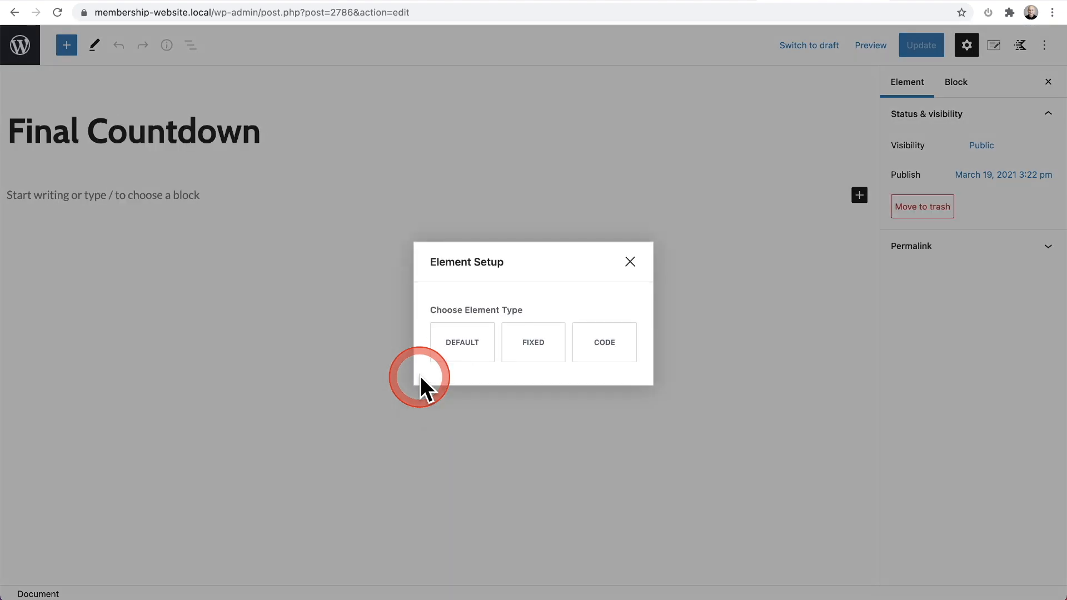
left_click(459, 344)
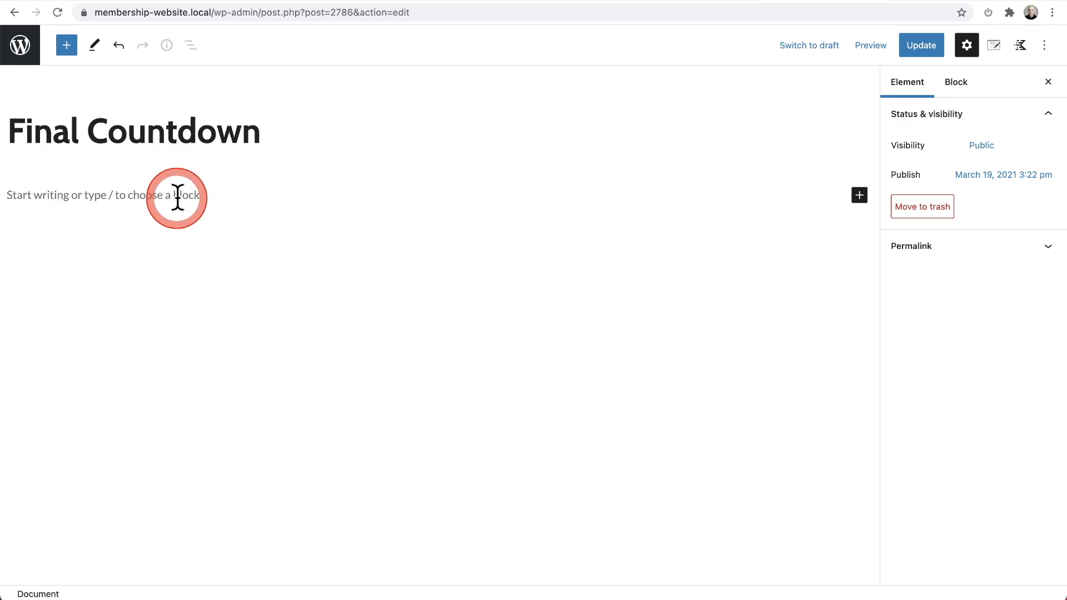
Step: Find the Countdown block with the search term "count" and insert it below the Final Countdown title
left_click(66, 46)
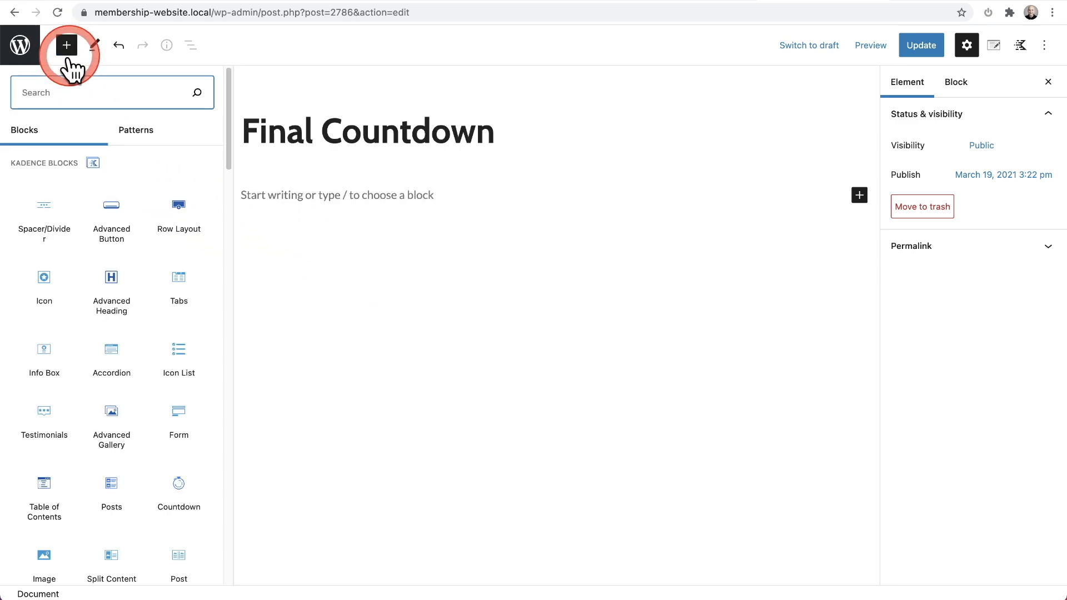
type("count")
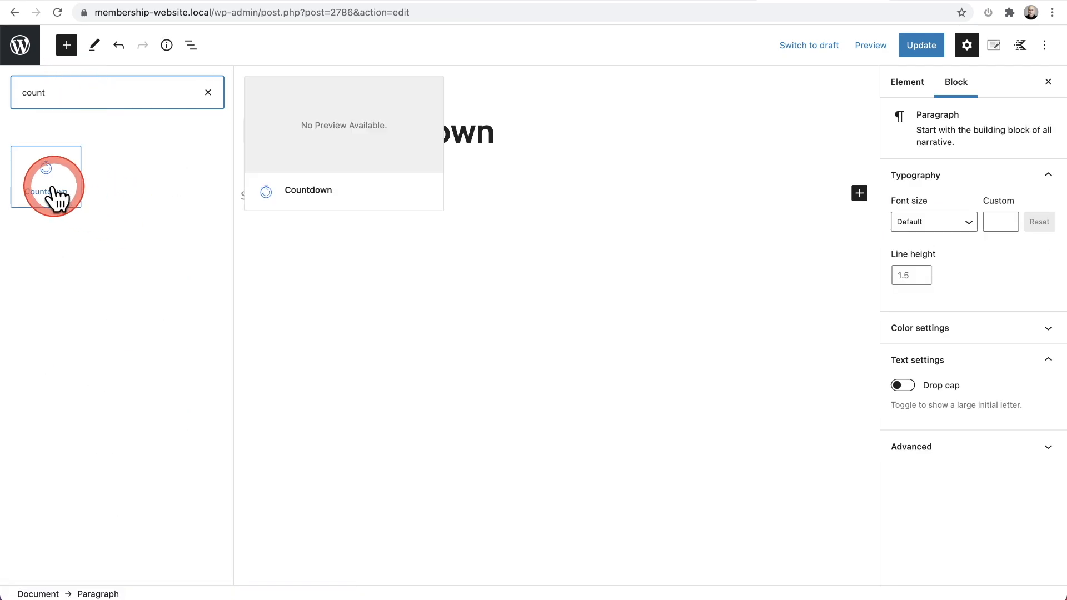
left_click_drag(52, 191, 382, 187)
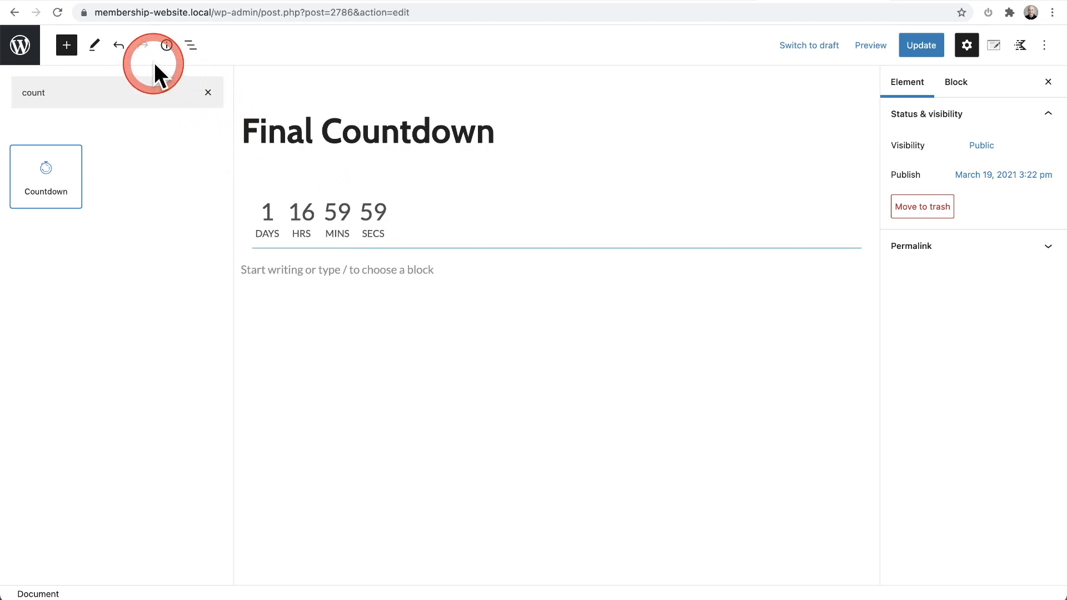
left_click(67, 45)
Step: Set the countdown block's end date to day 15 of March 2021
left_click(172, 208)
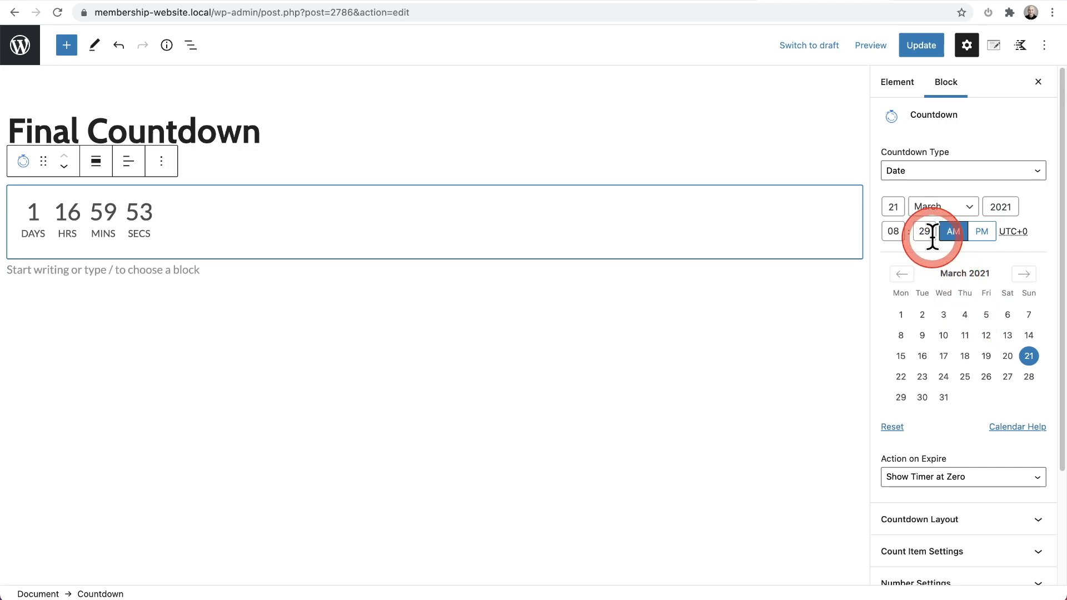
left_click(891, 206)
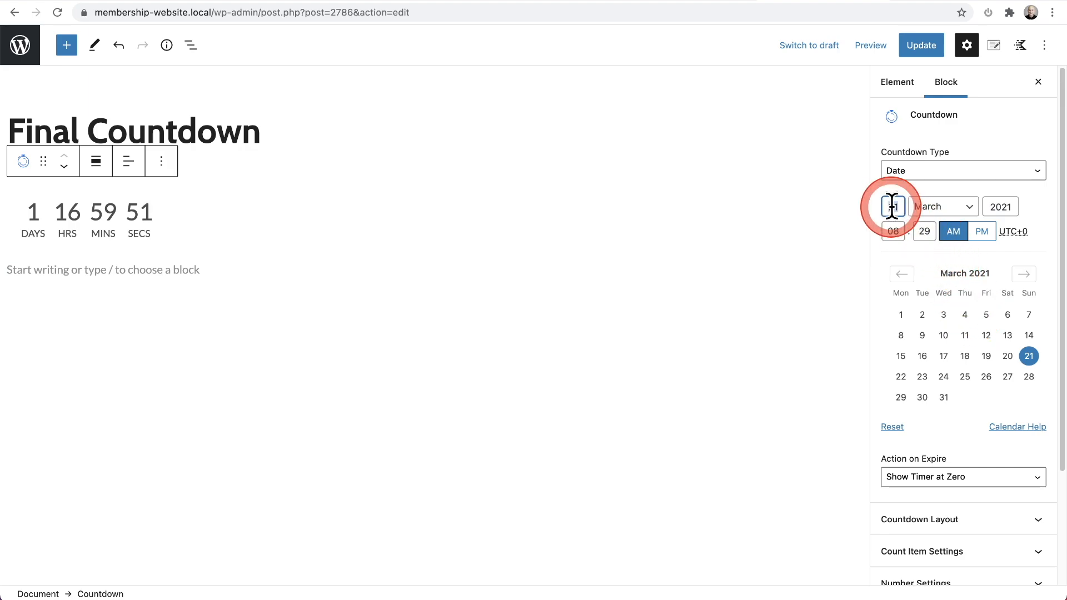
type("15")
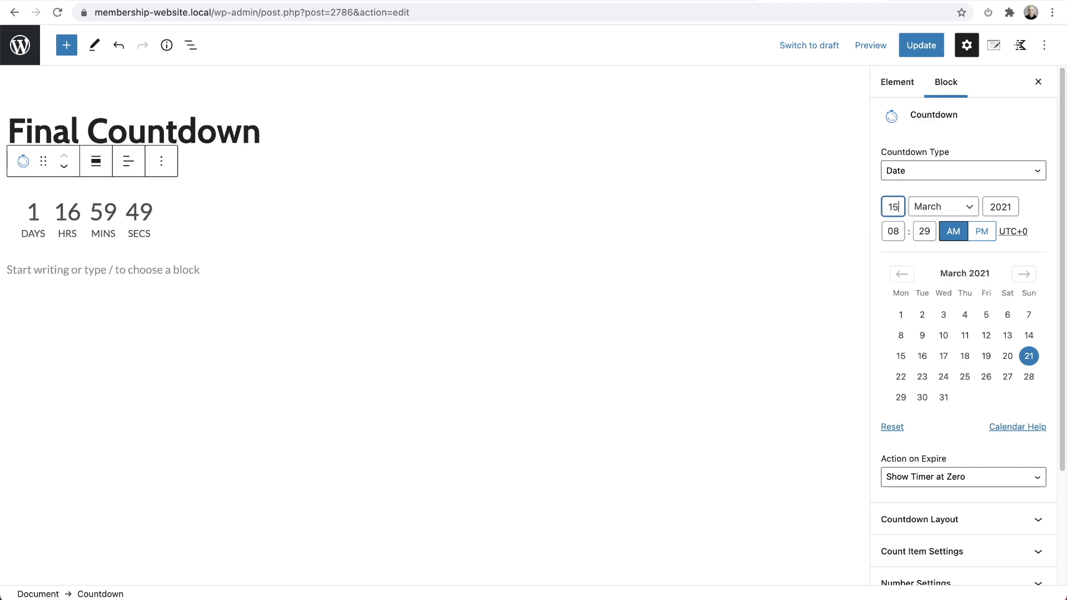
left_click(682, 260)
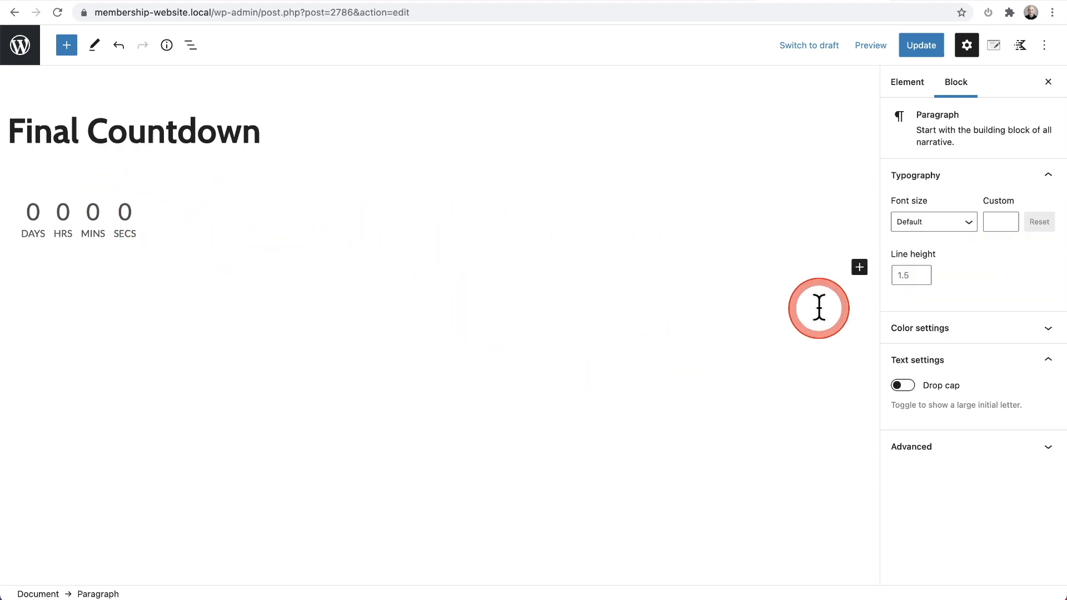
Step: Examine the countdown block's nested structure and the countdown types it offers
left_click(218, 234)
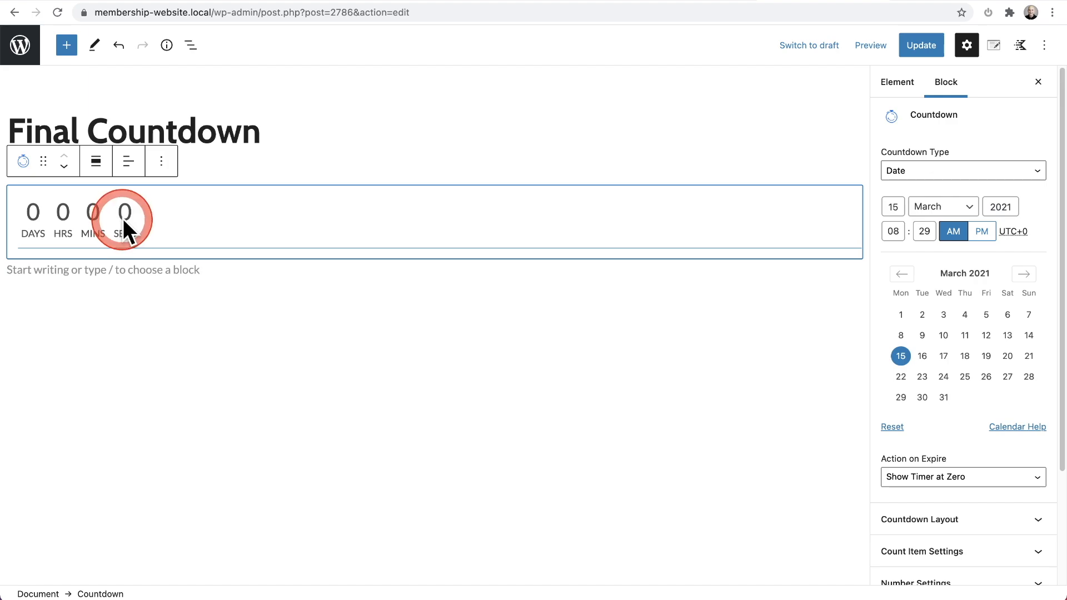
left_click(195, 53)
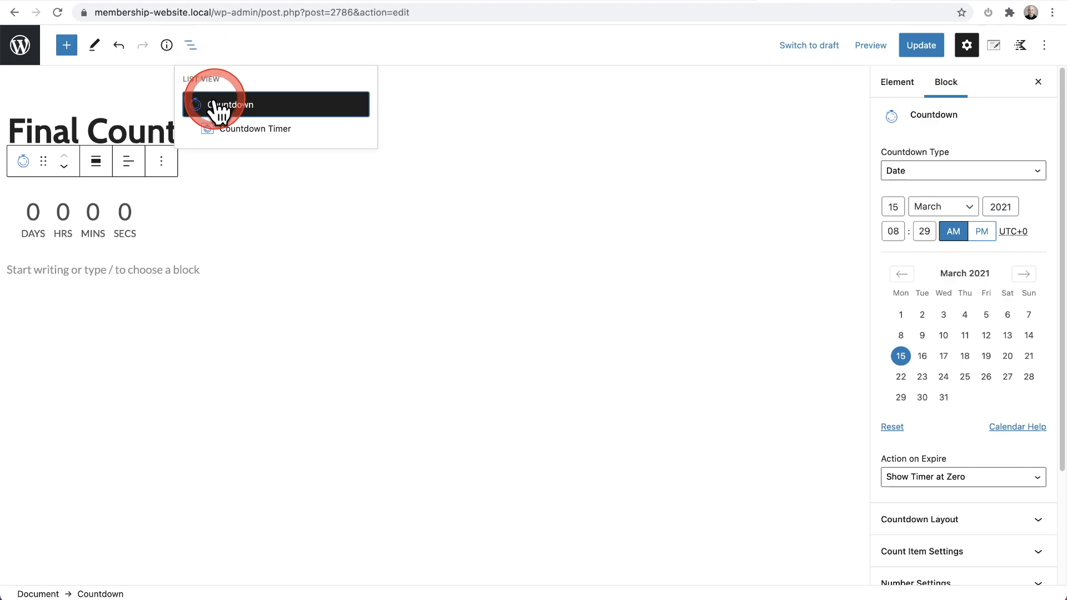
left_click(274, 131)
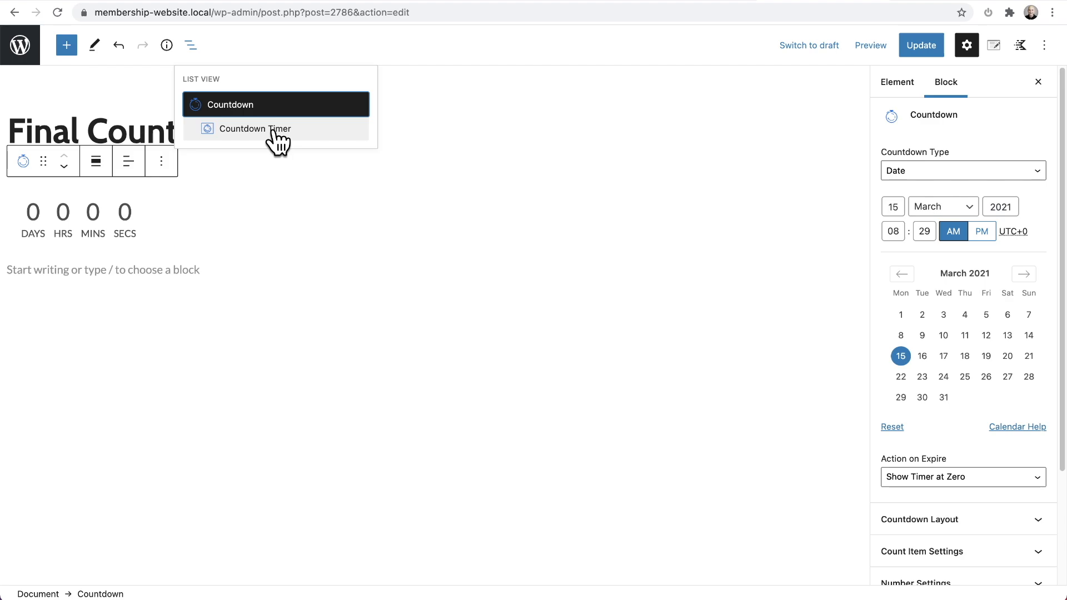
left_click_drag(274, 134, 128, 233)
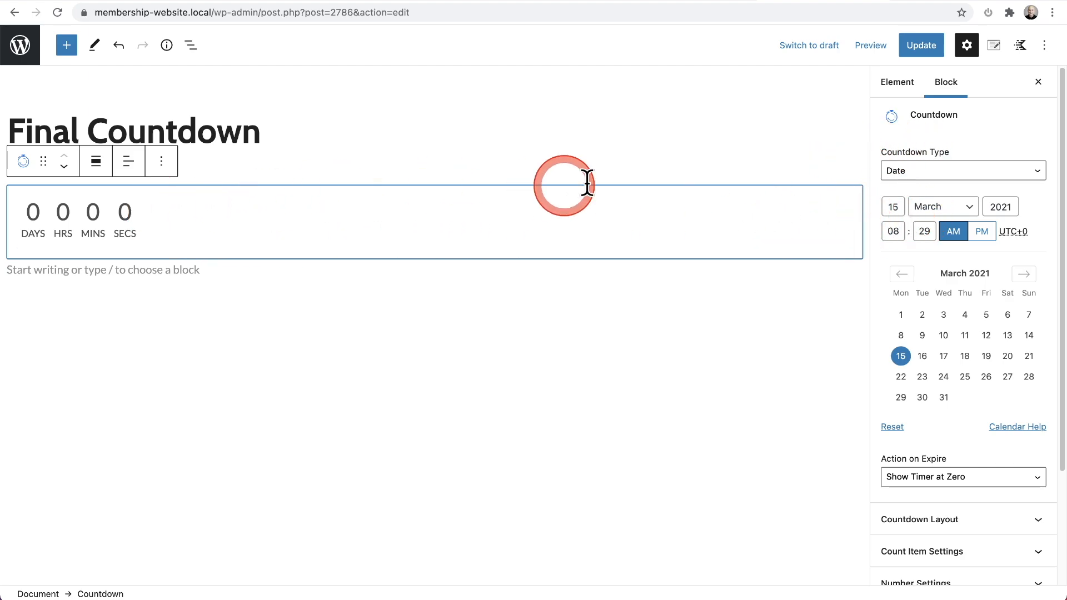
left_click(947, 172)
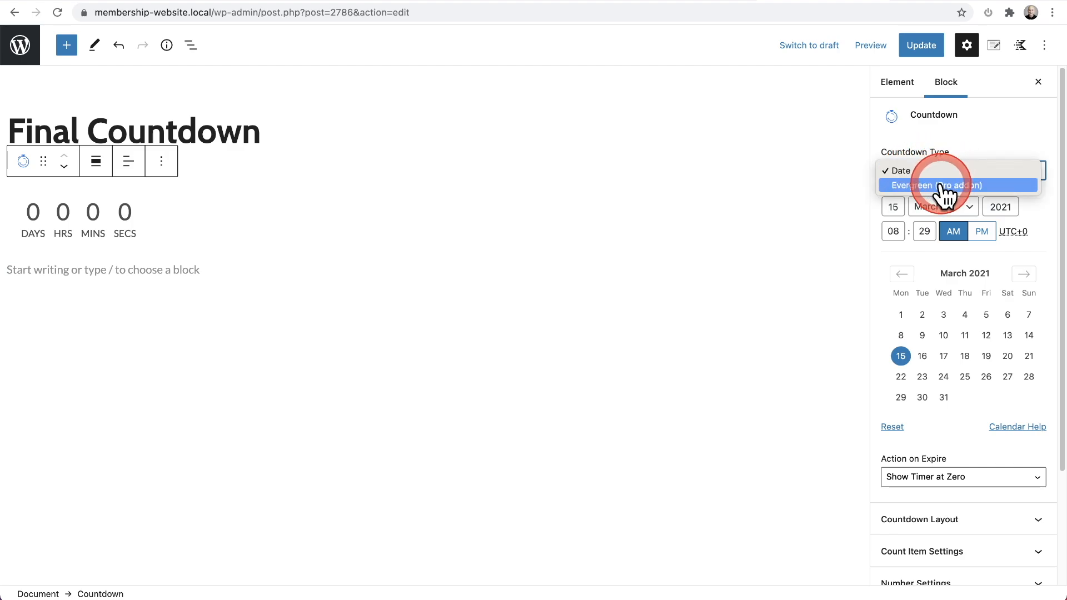
left_click(967, 152)
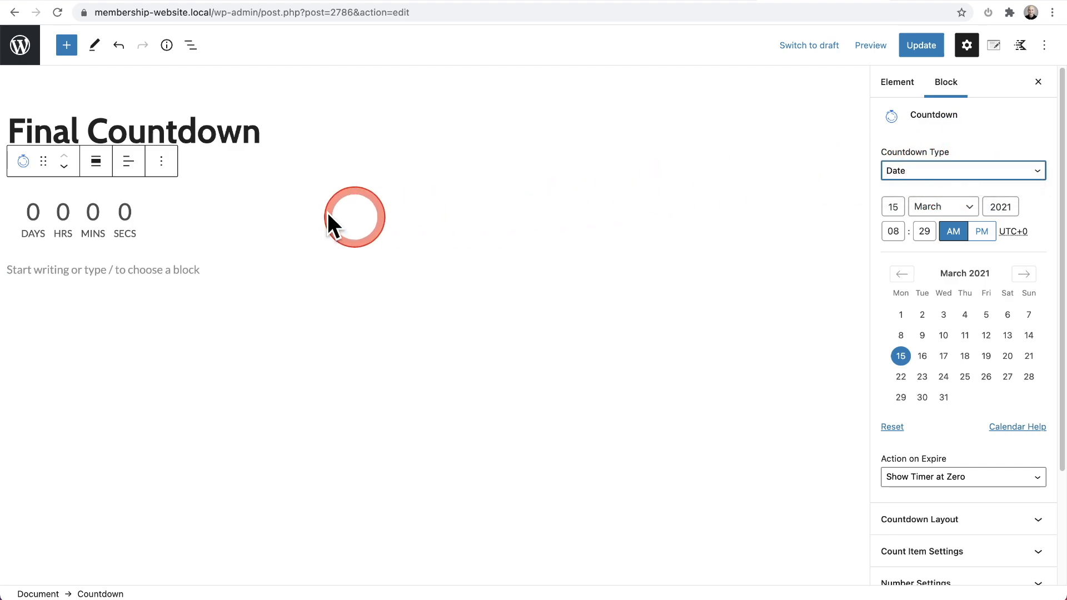
Step: Change the countdown's layout from block to inline
scroll(951, 302, "down", 2)
scroll(951, 302, "down", 3)
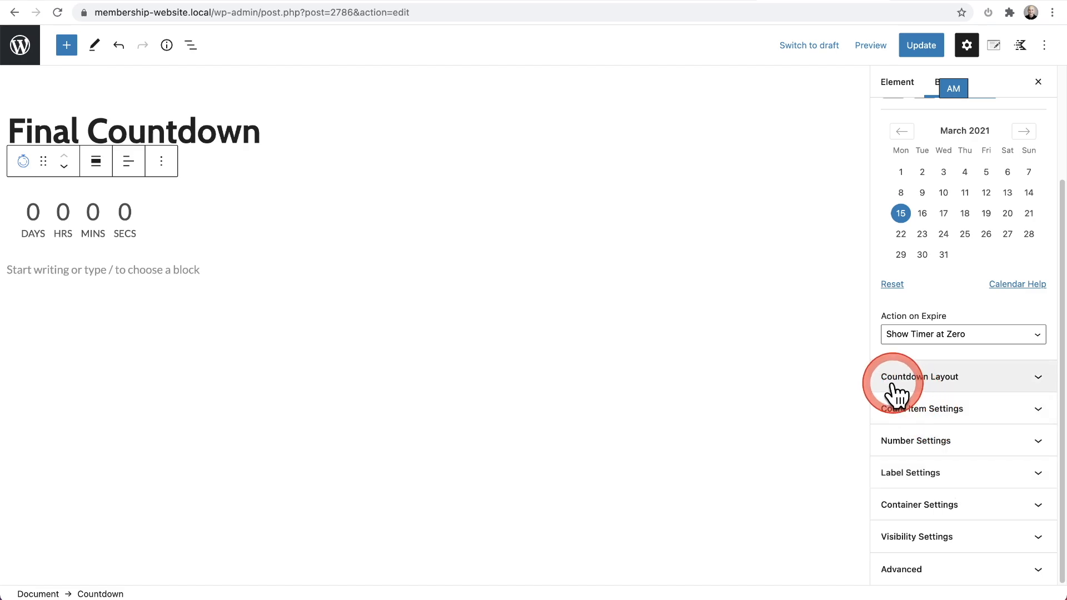
left_click(916, 381)
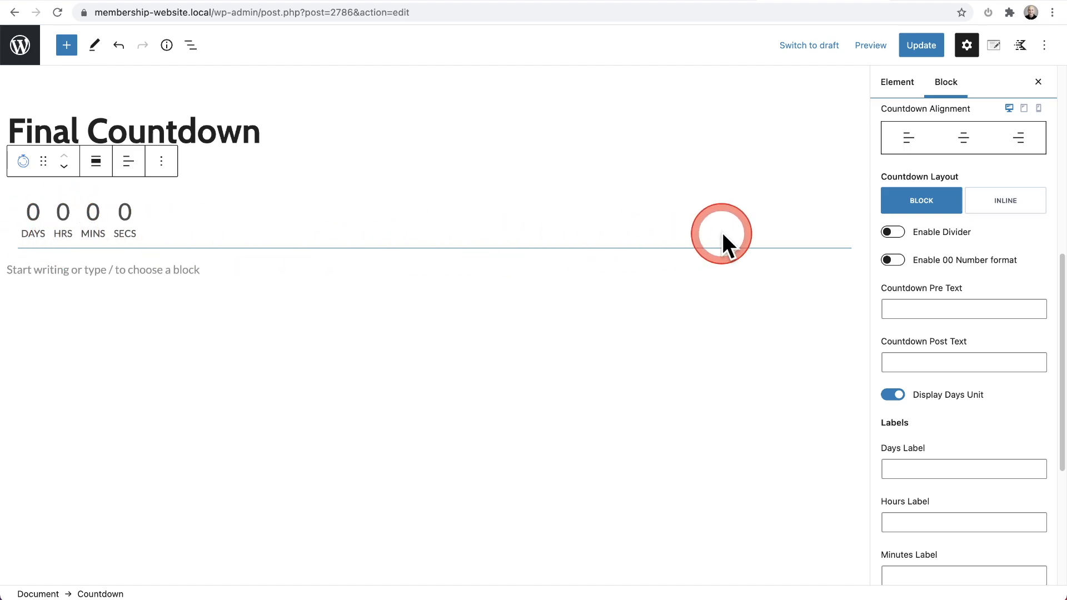
left_click(1006, 206)
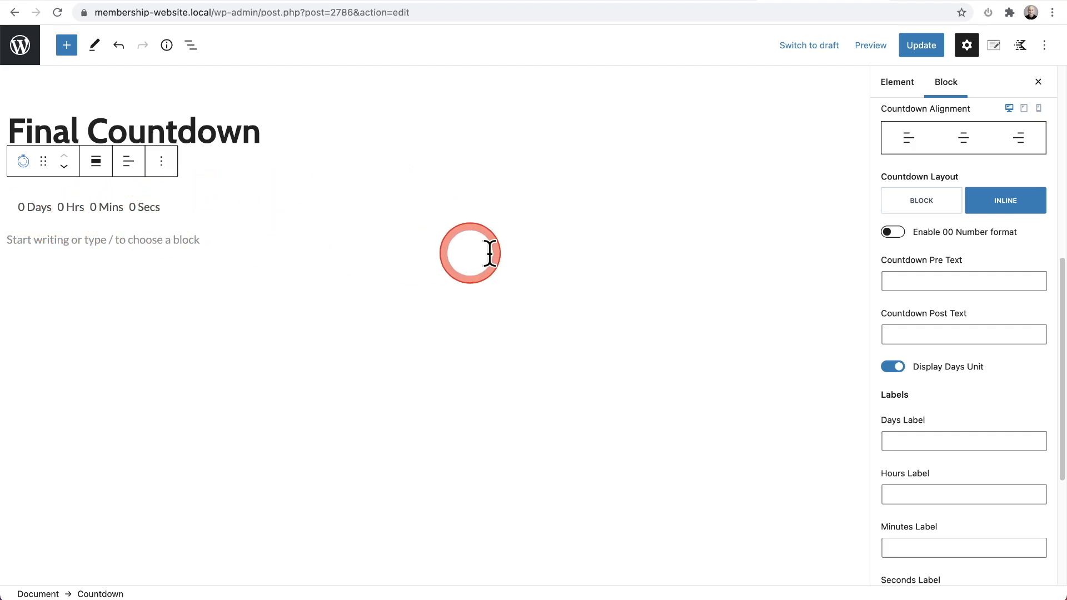
Step: Set the countdown's pre text to "The sale ends in" and its post text to "so take action fast!"
left_click(893, 284)
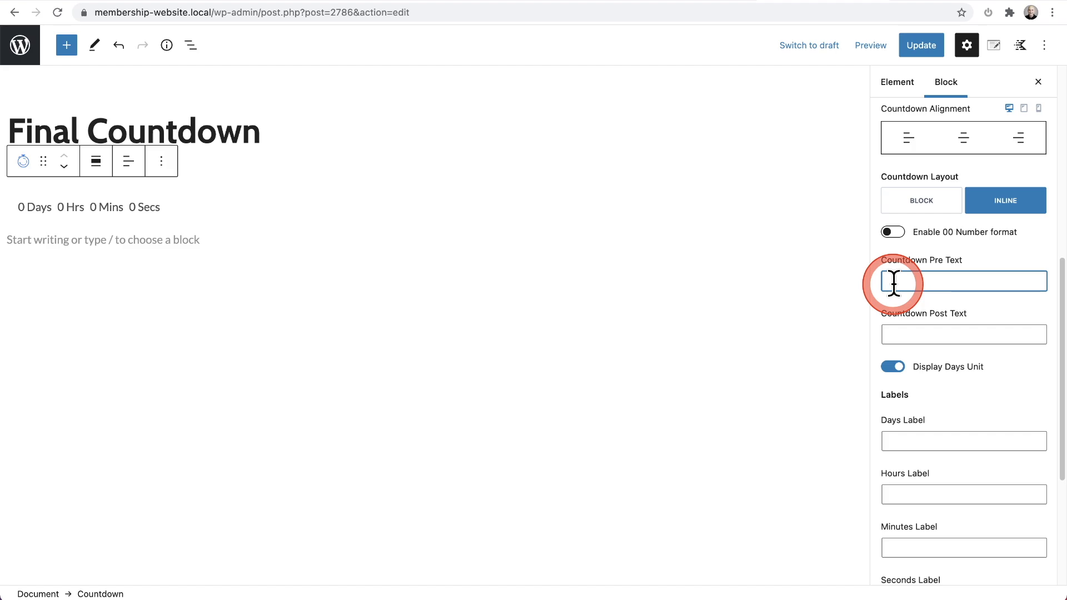
left_click(912, 328)
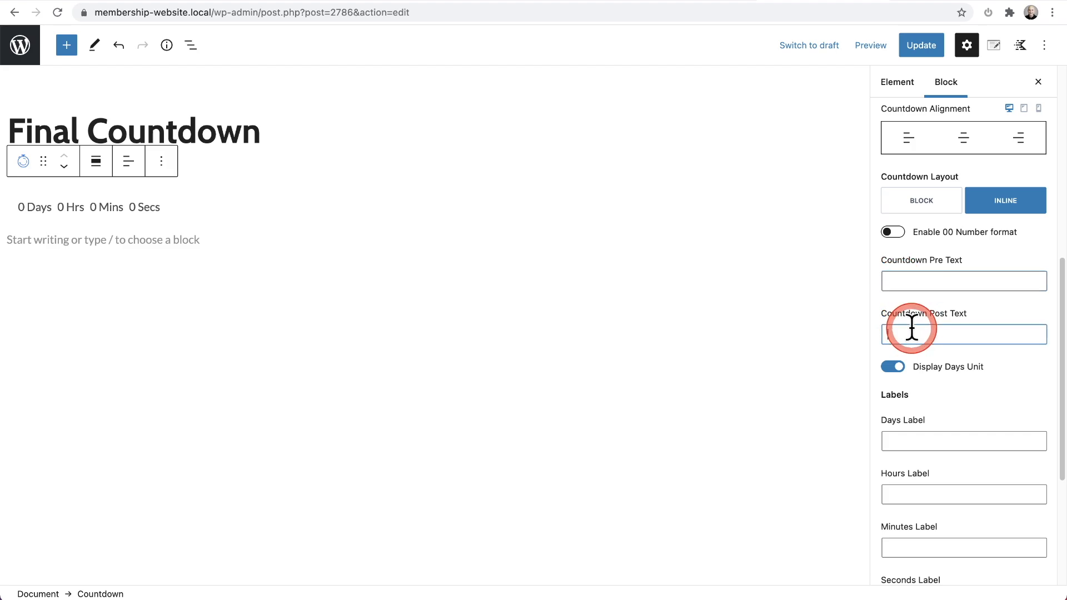
left_click(920, 281)
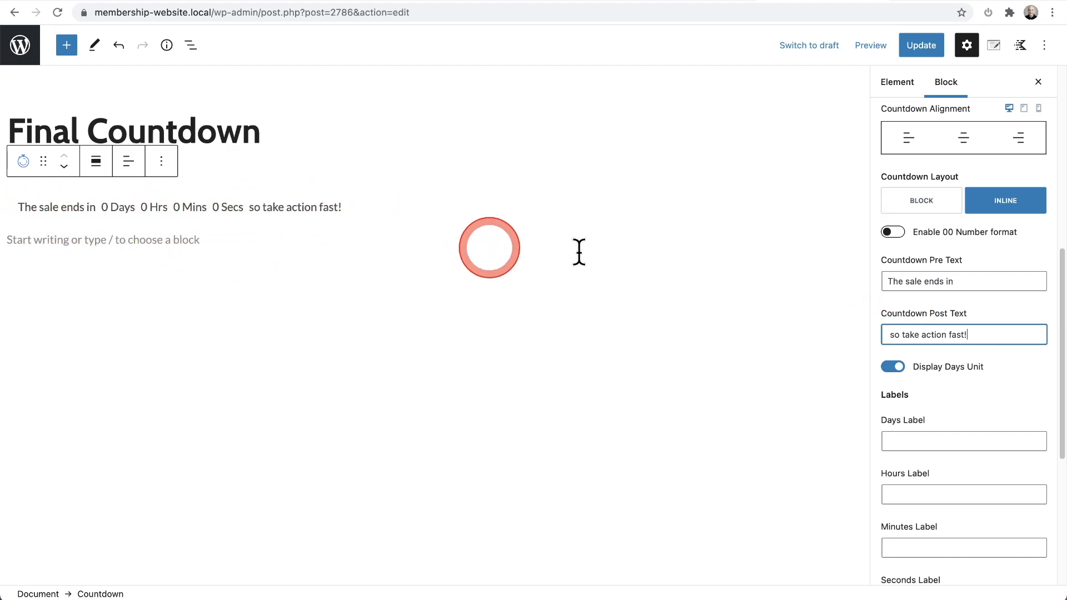
Step: Try centering the countdown and hiding its days and hours units, and restore left alignment and both units
left_click(964, 139)
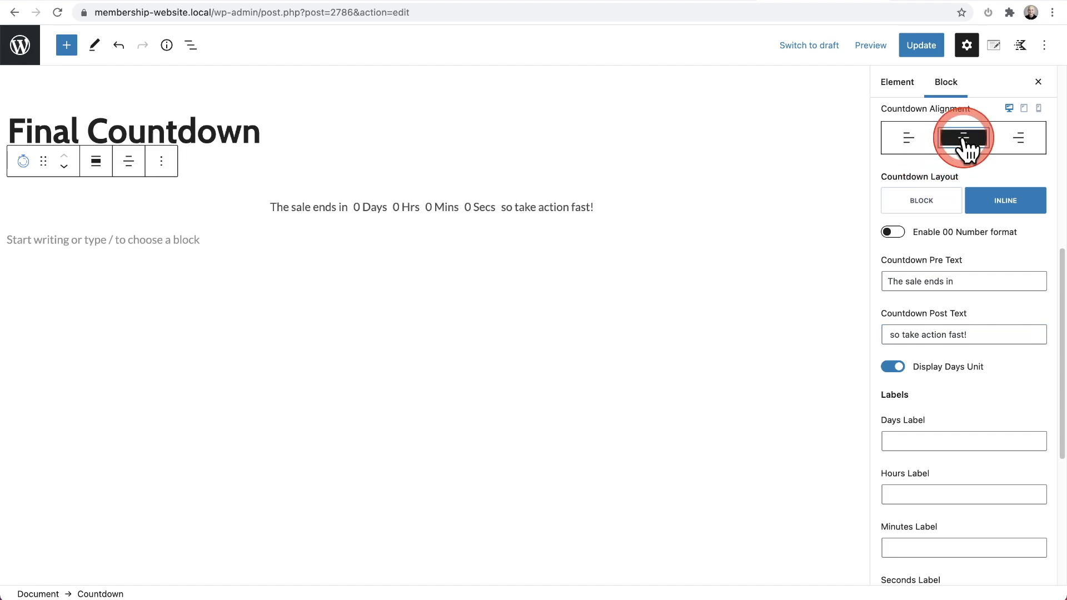
left_click(904, 145)
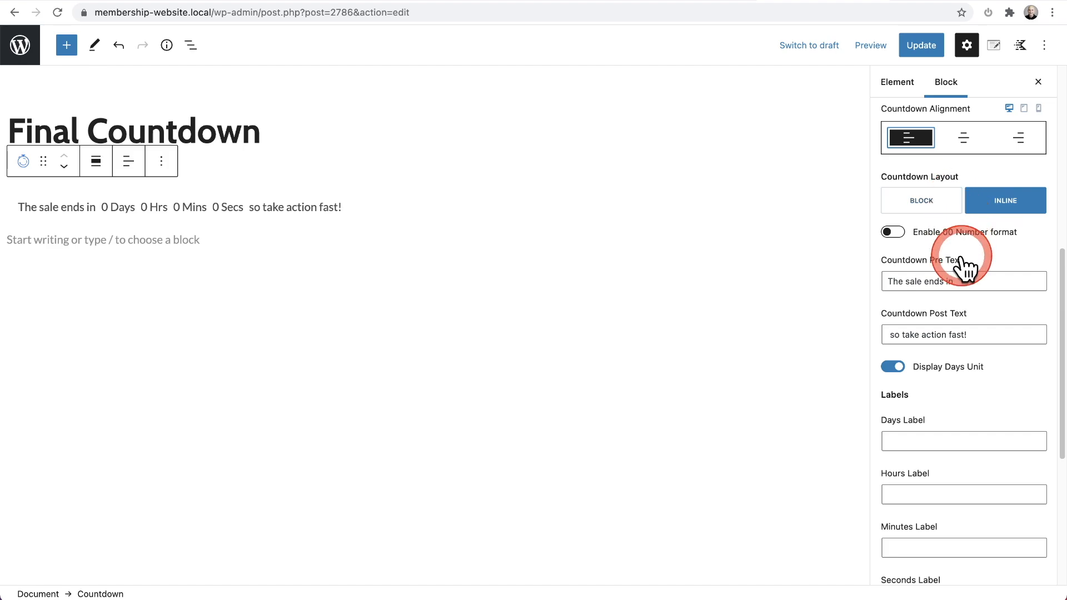
scroll(965, 265, "down", 4)
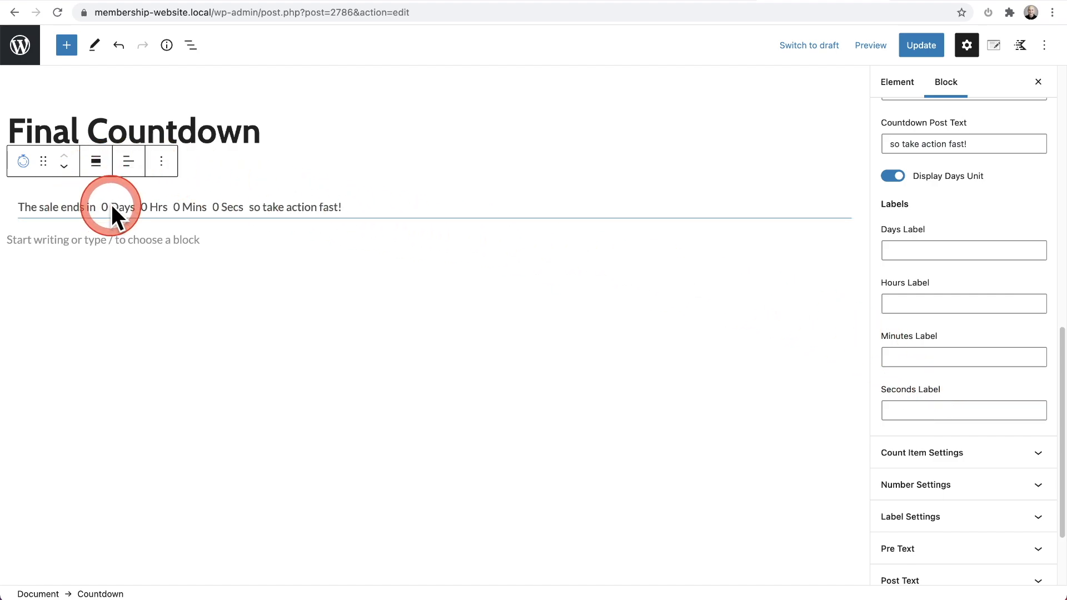
left_click(892, 177)
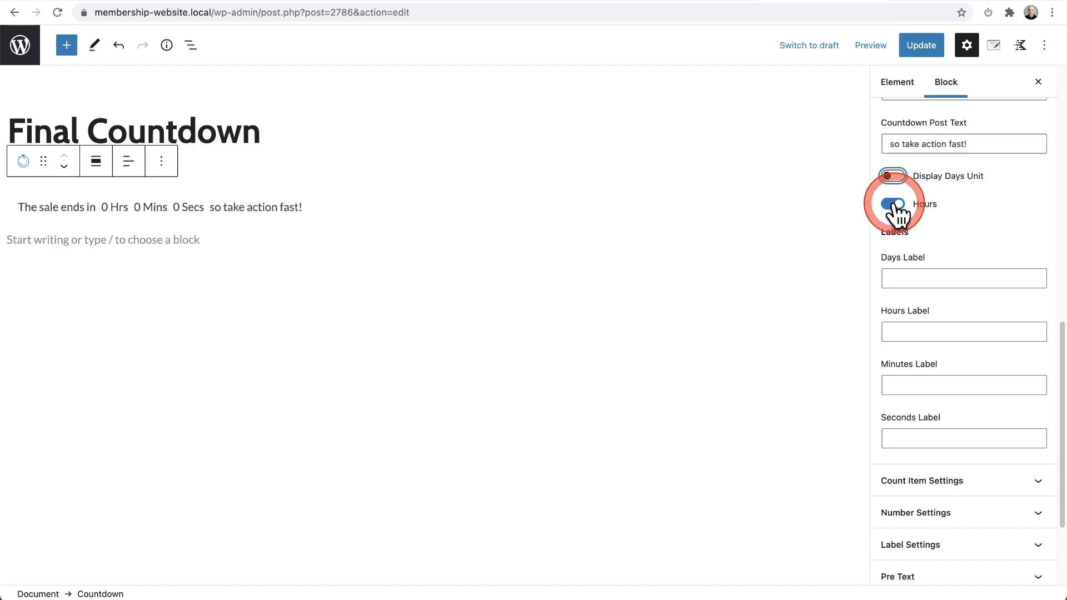
left_click(894, 204)
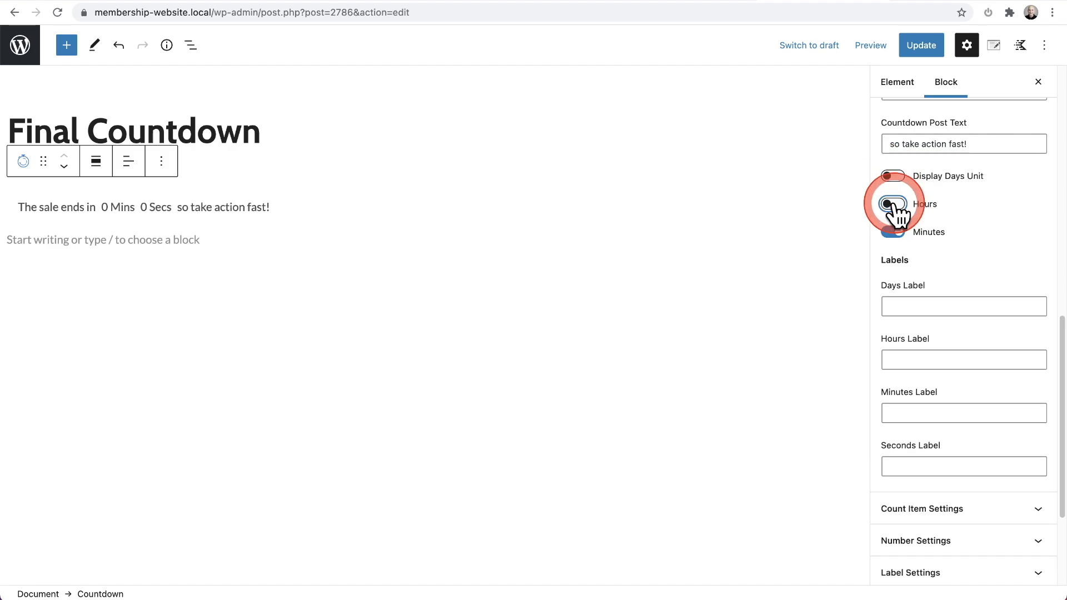
left_click(892, 205)
left_click(893, 177)
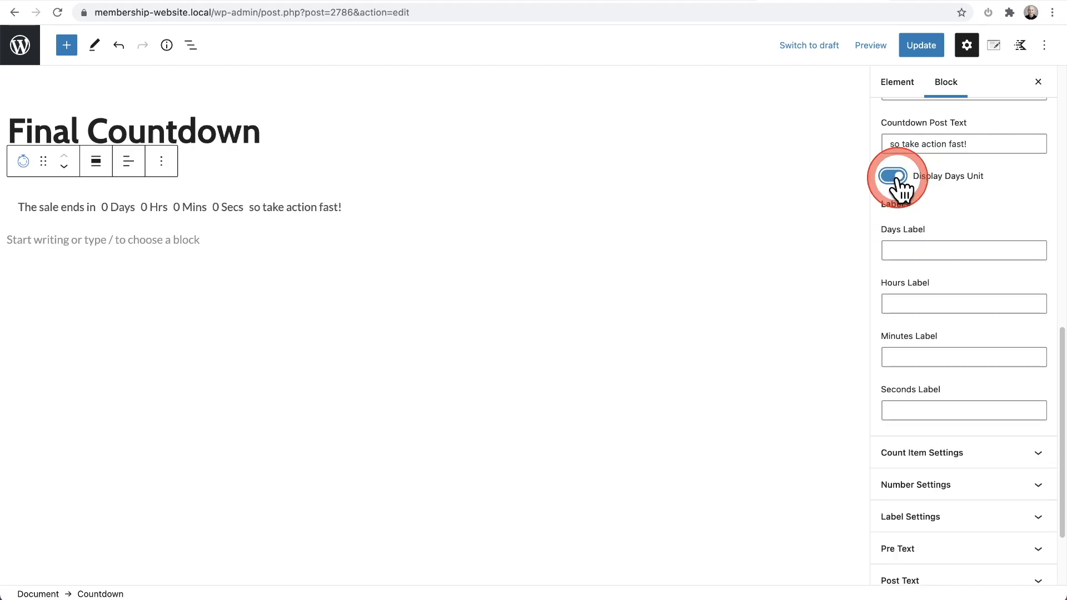
Step: Examine the countdown's unit label fields and the styling options for its count items, numbers and labels
scroll(937, 212, "down", 2)
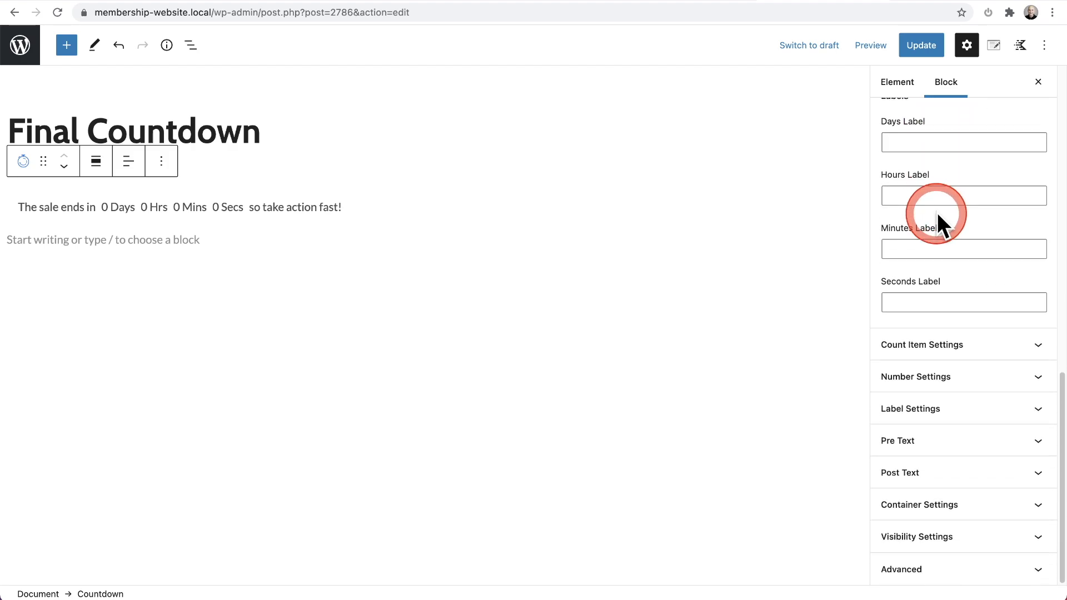
left_click(969, 349)
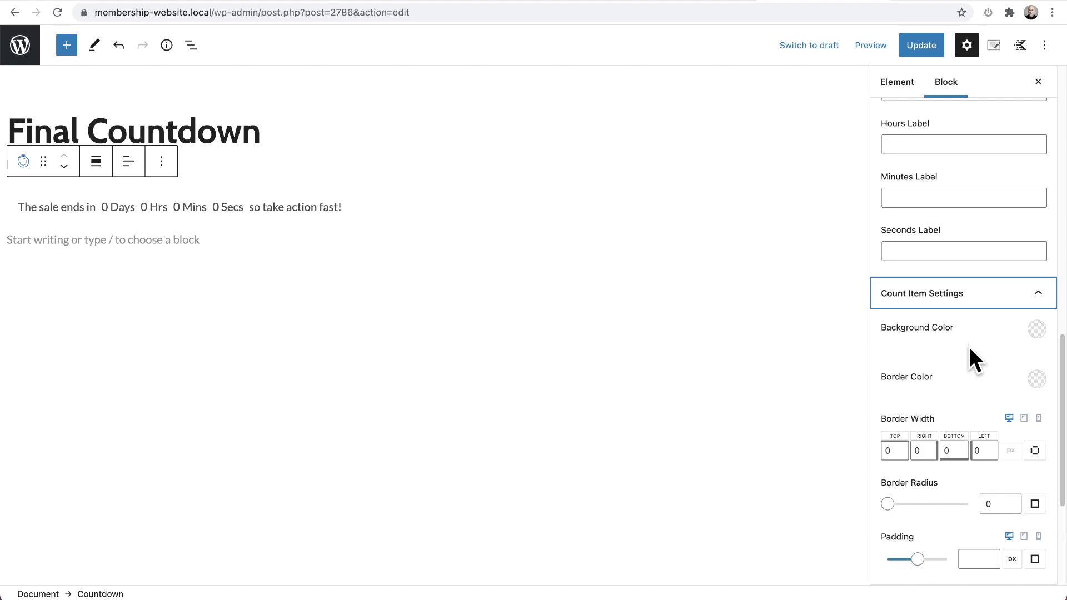
scroll(969, 349, "down", 4)
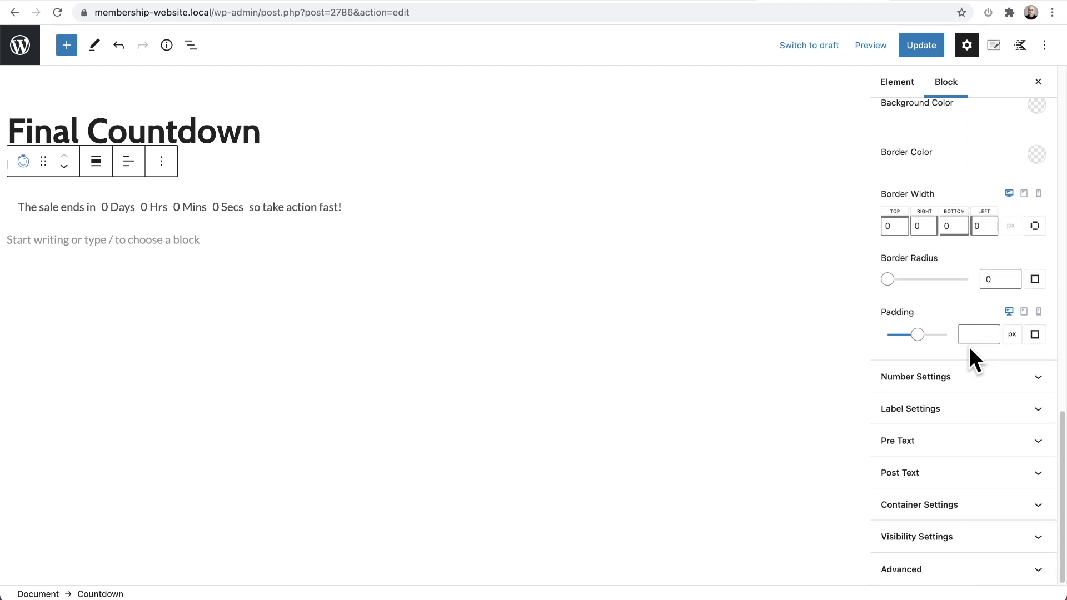
left_click(972, 368)
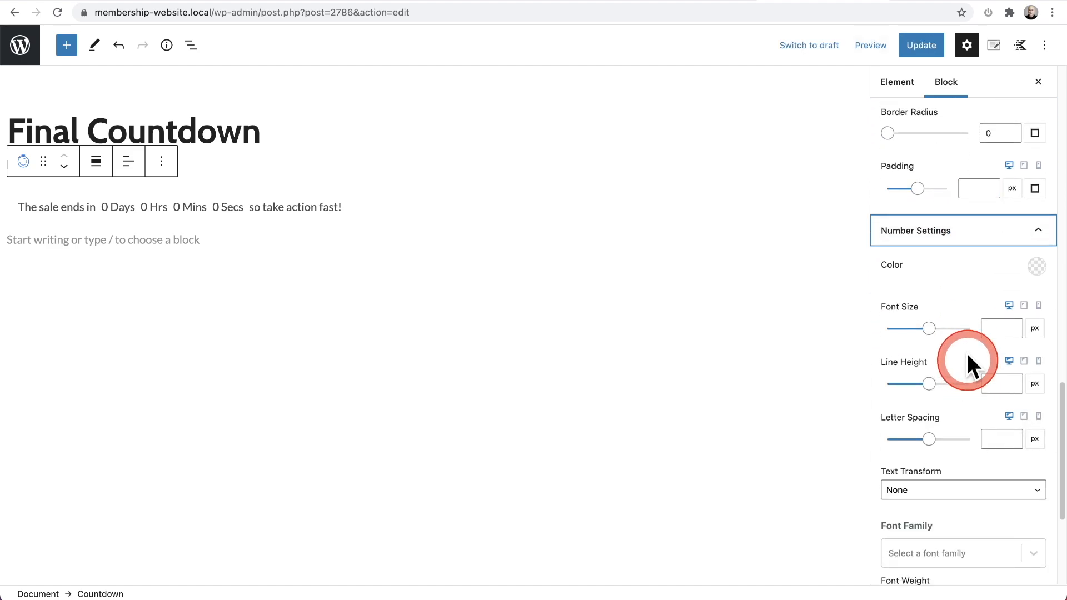
scroll(948, 300, "down", 4)
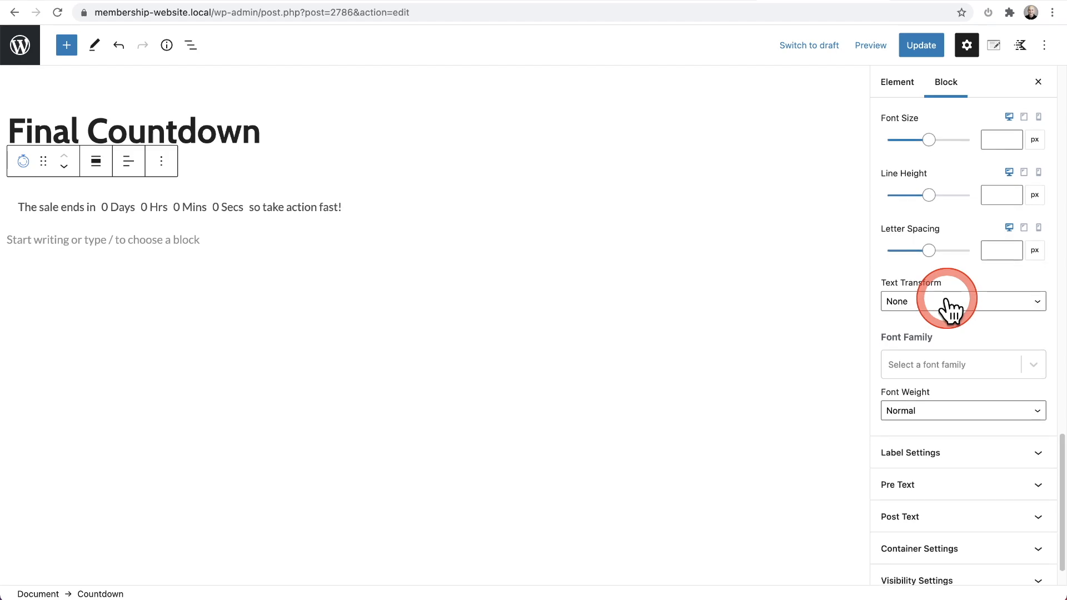
left_click(956, 414)
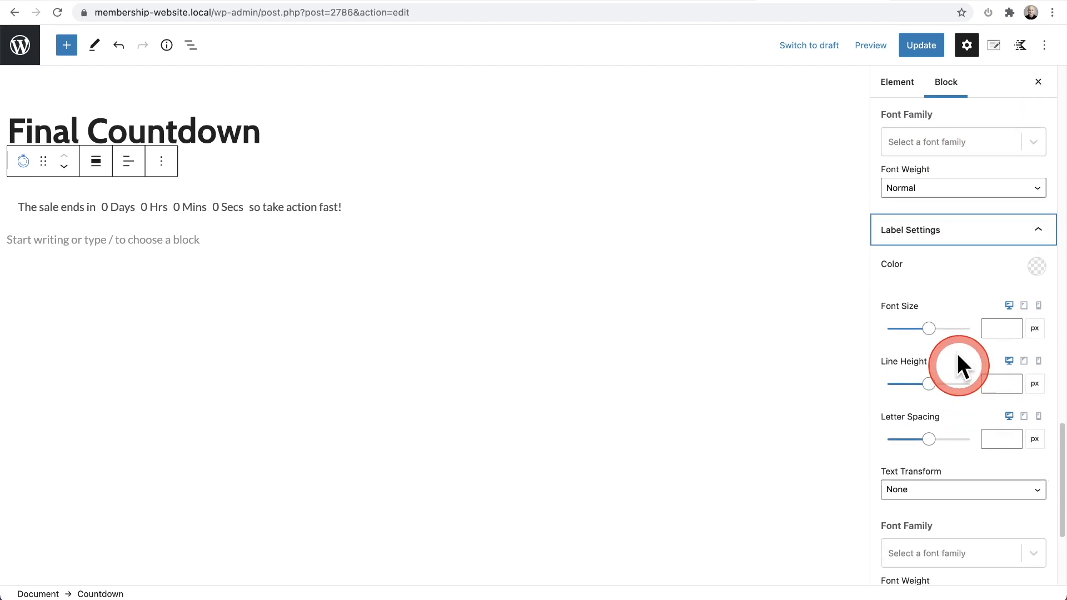
Step: Examine the styling options available for the countdown's pre text
scroll(956, 346, "down", 4)
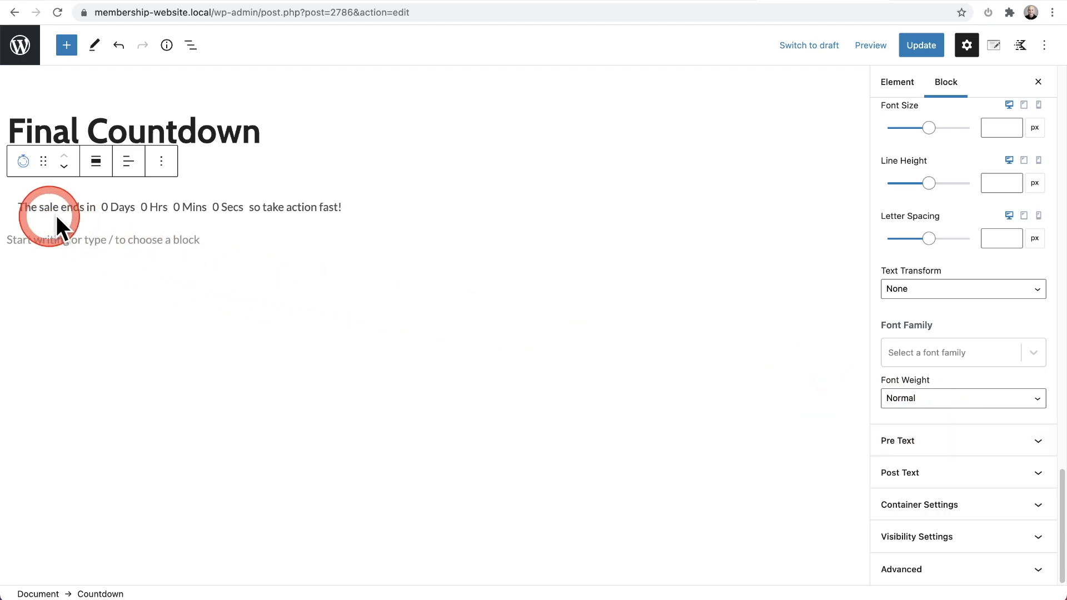
left_click(936, 441)
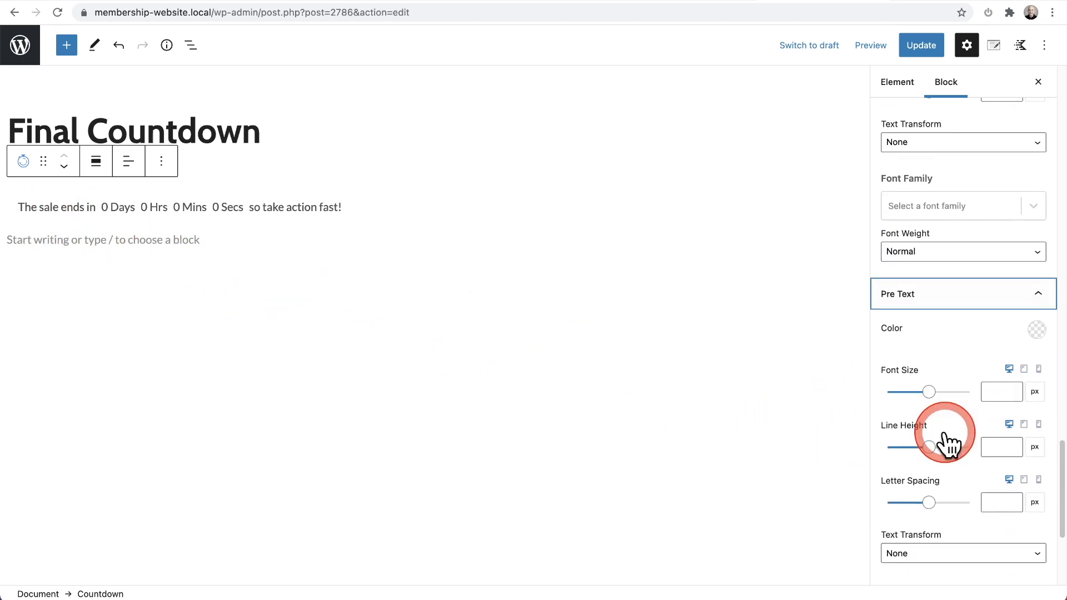
left_click(951, 233)
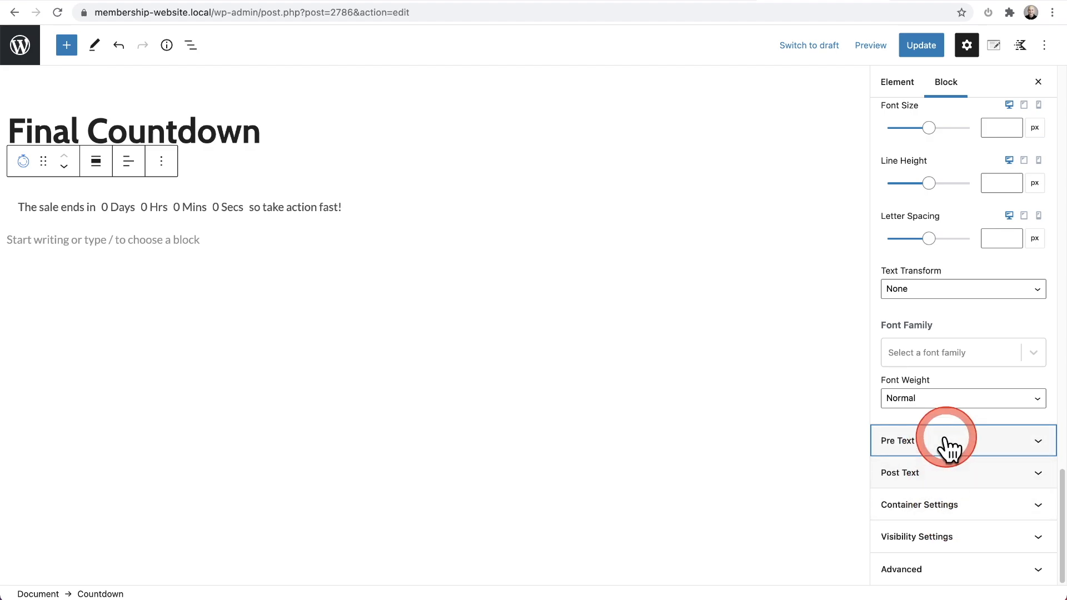
Step: Clear both the countdown's pre text and its post text
scroll(950, 453, "up", 10)
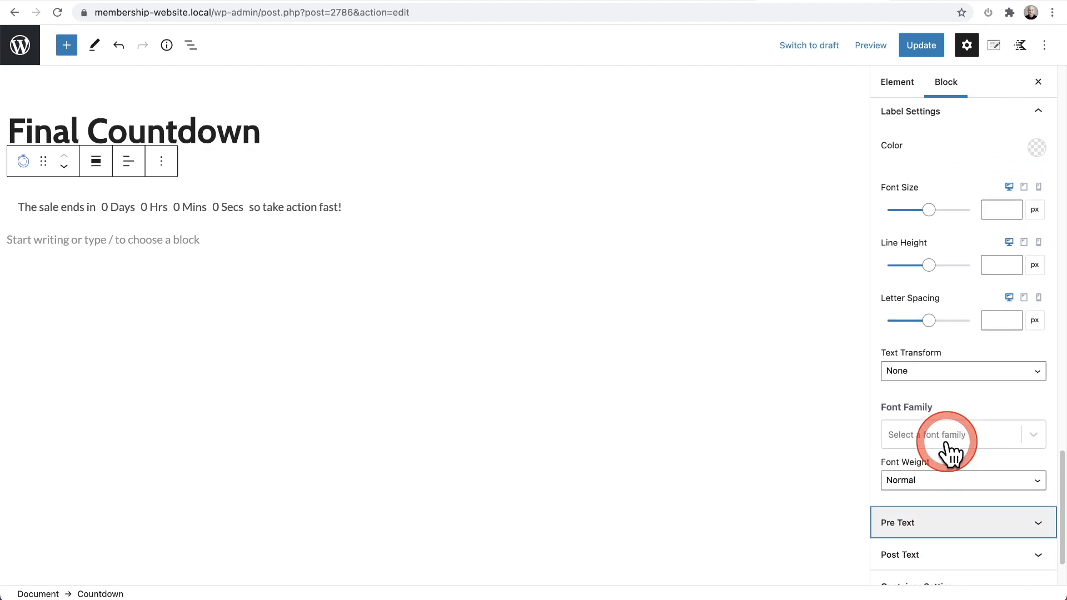
scroll(951, 453, "up", 15)
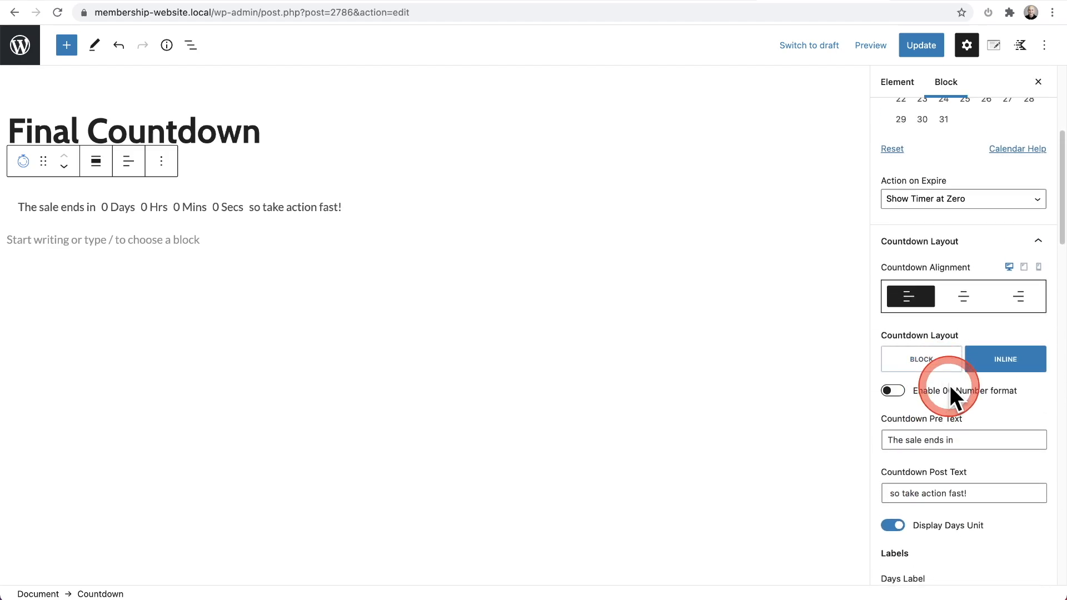
left_click(963, 443)
triple_click(899, 441)
key("BackSpace")
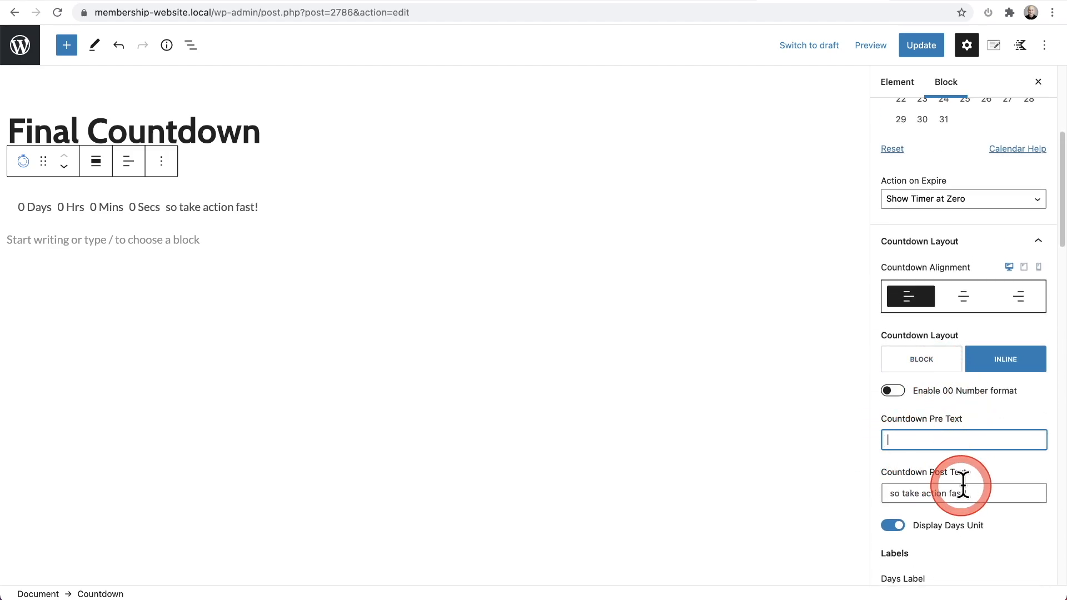
left_click(972, 490)
left_click_drag(893, 493, 987, 493)
key("BackSpace")
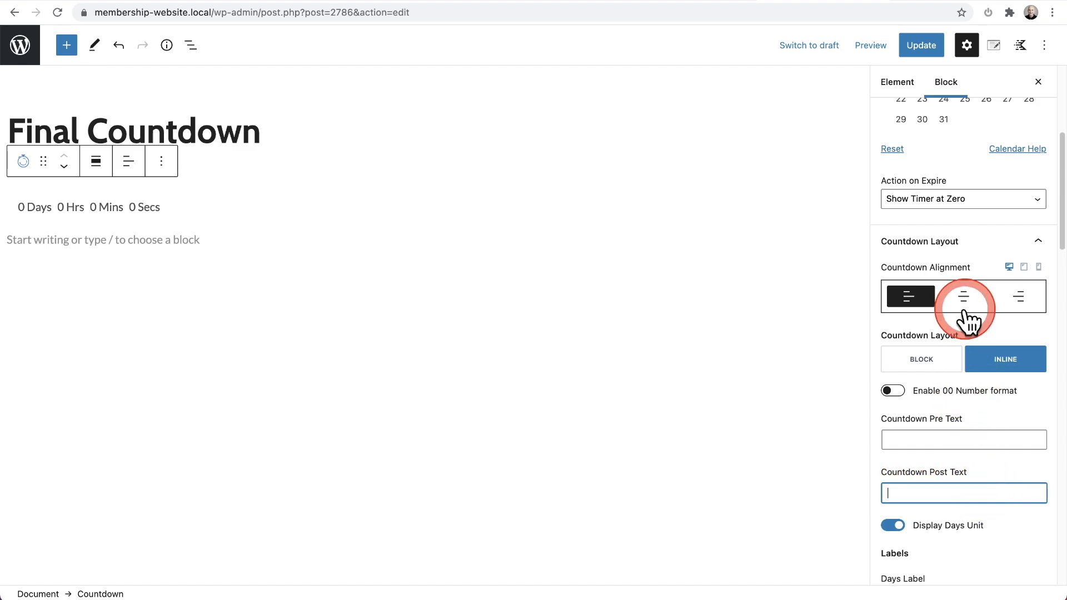
Step: Collapse the expanded countdown setting groups and change the countdown's layout from inline to block
left_click(968, 244)
left_click(957, 277)
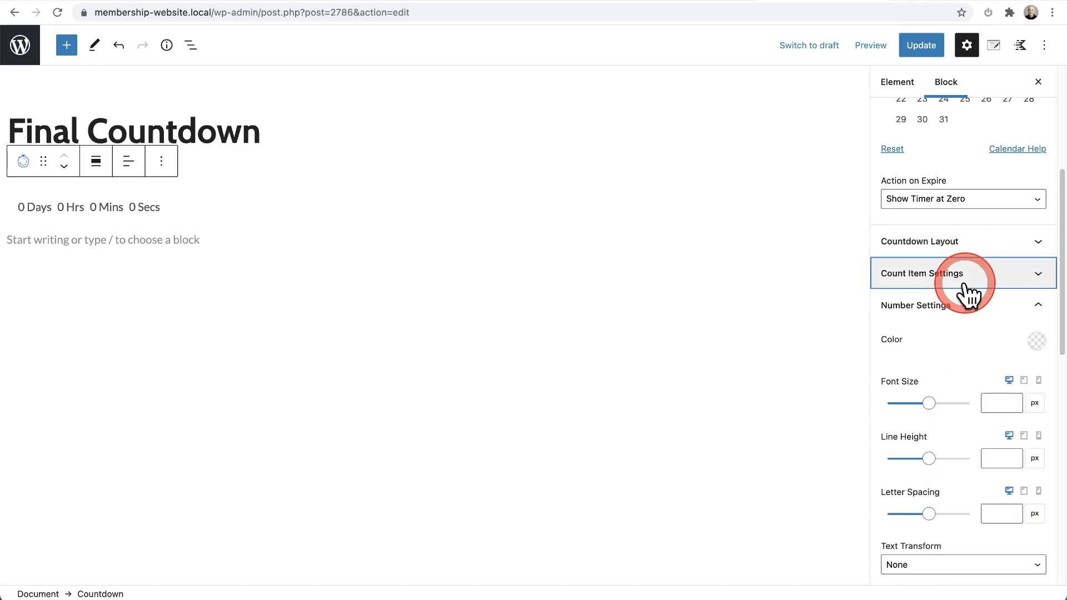
left_click(958, 314)
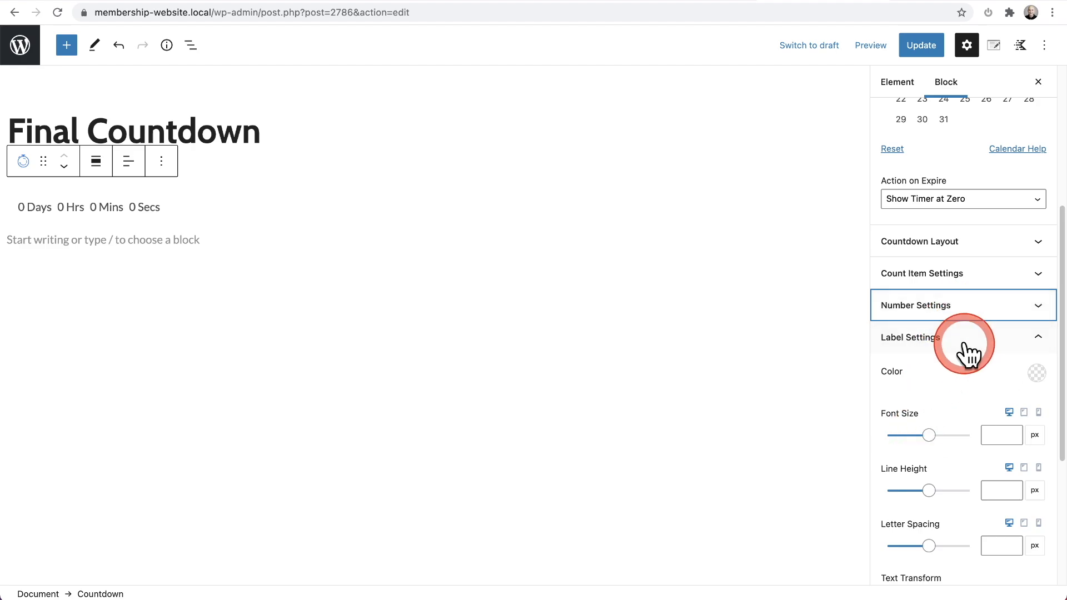
left_click(970, 342)
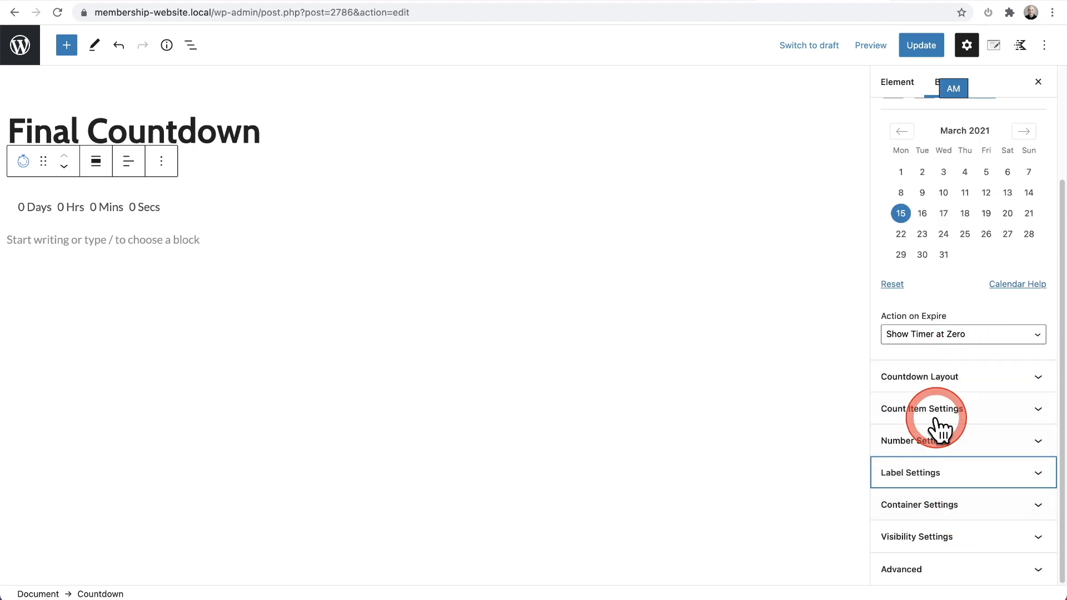
left_click(955, 383)
left_click(916, 205)
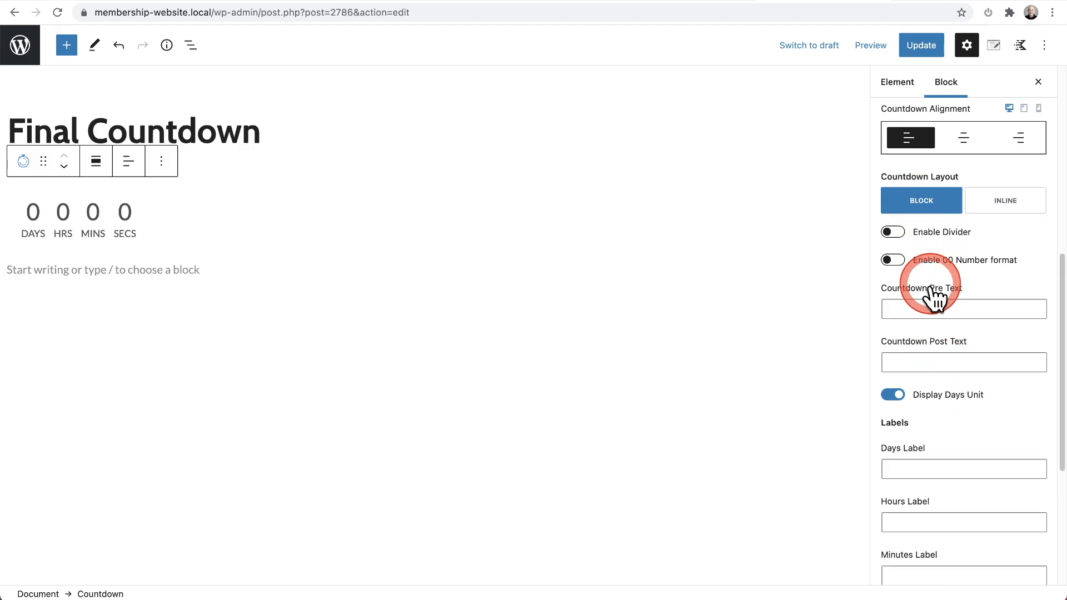
Step: Set the countdown's action on expire to Replace with Content (Pro addon)
scroll(934, 299, "up", 6)
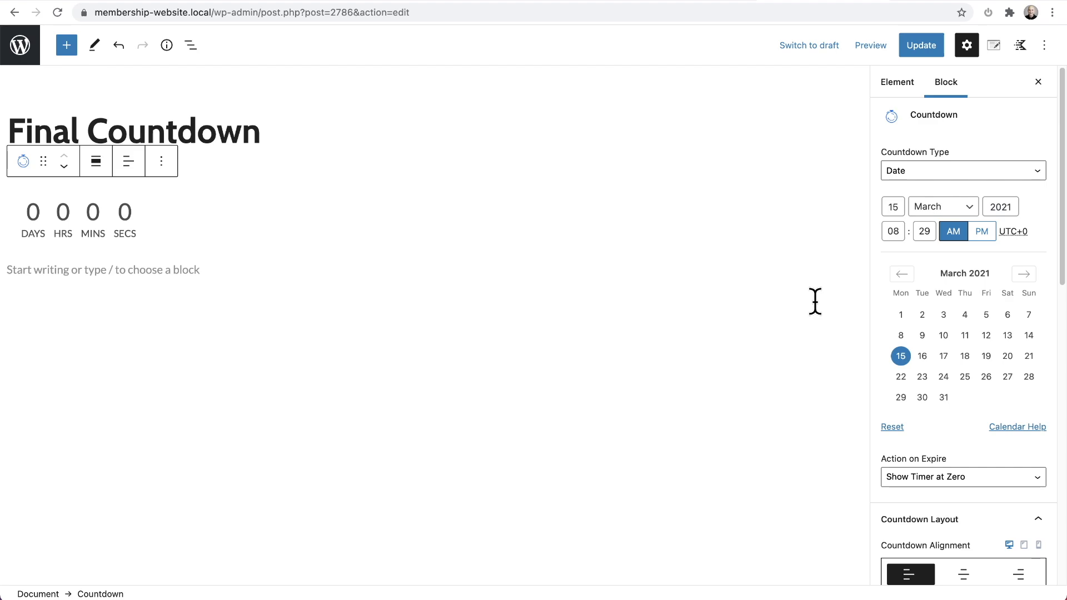
scroll(951, 367, "down", 10)
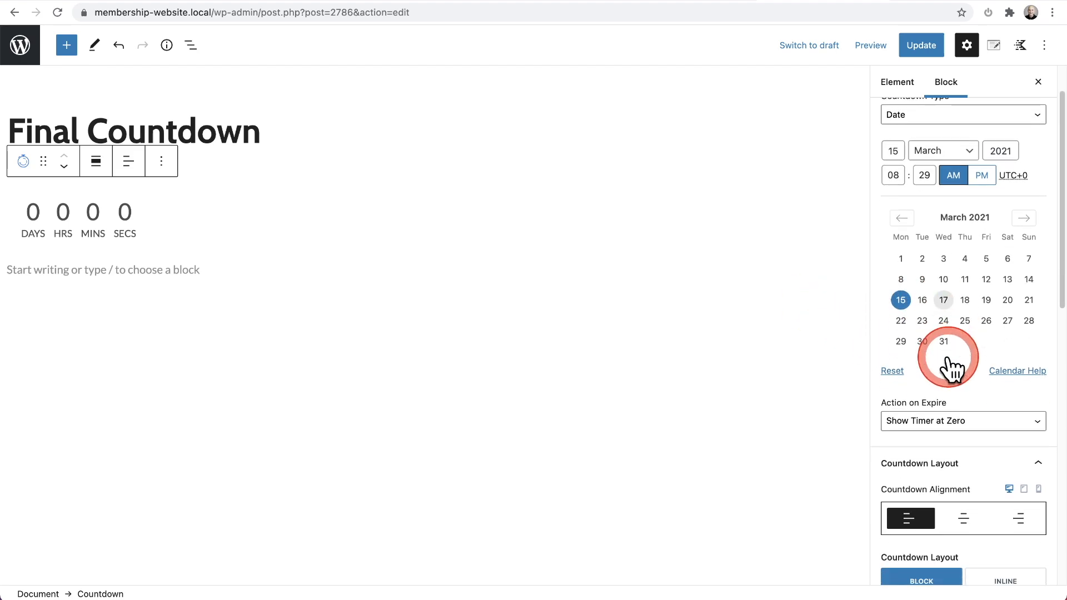
scroll(952, 367, "up", 10)
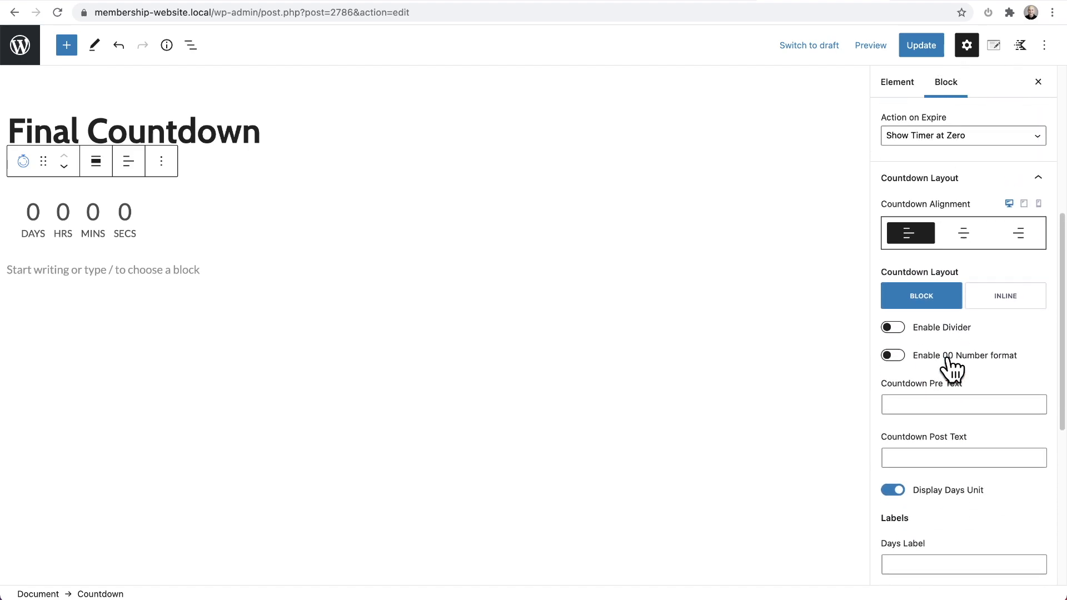
left_click(952, 327)
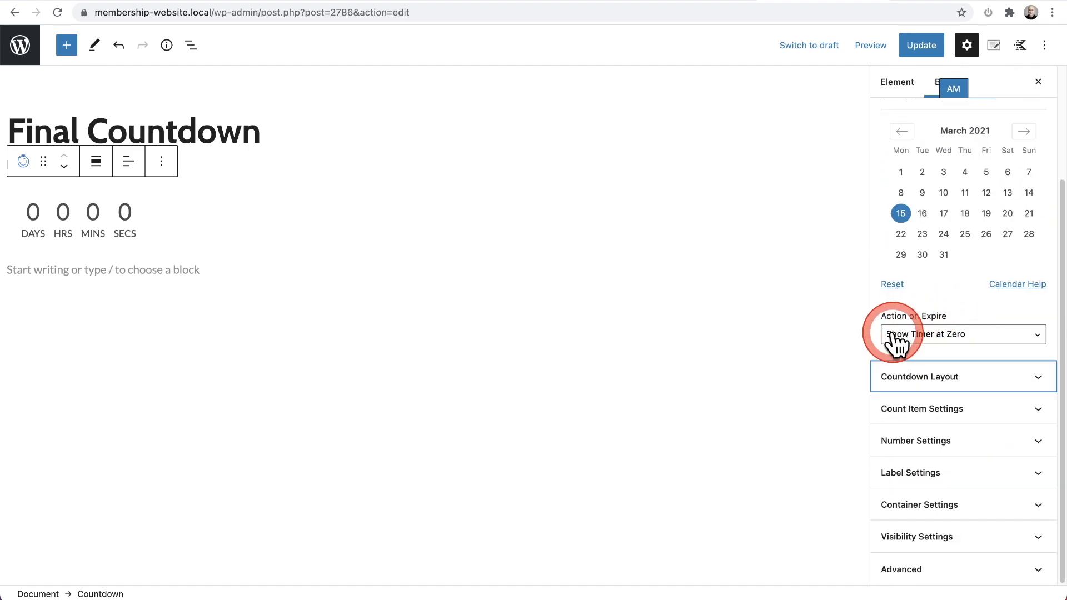
left_click(998, 337)
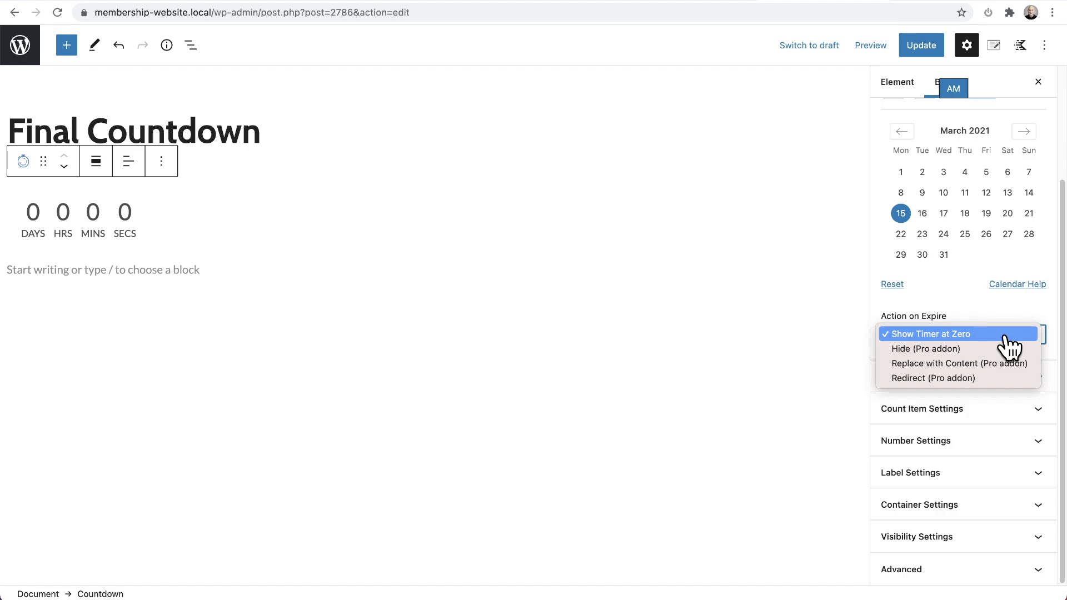
left_click(998, 341)
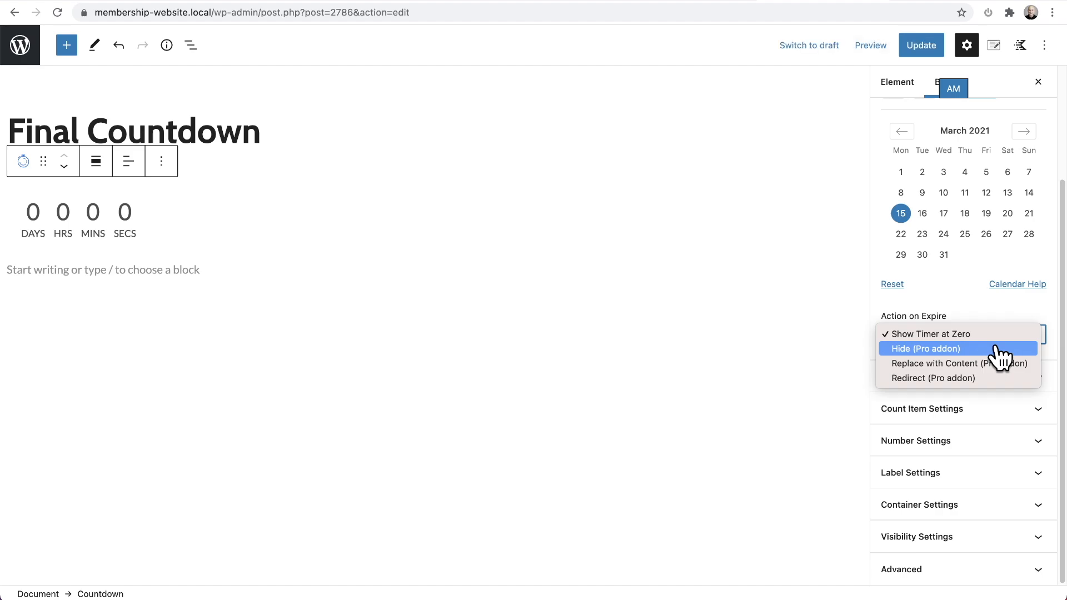
left_click_drag(997, 348, 988, 381)
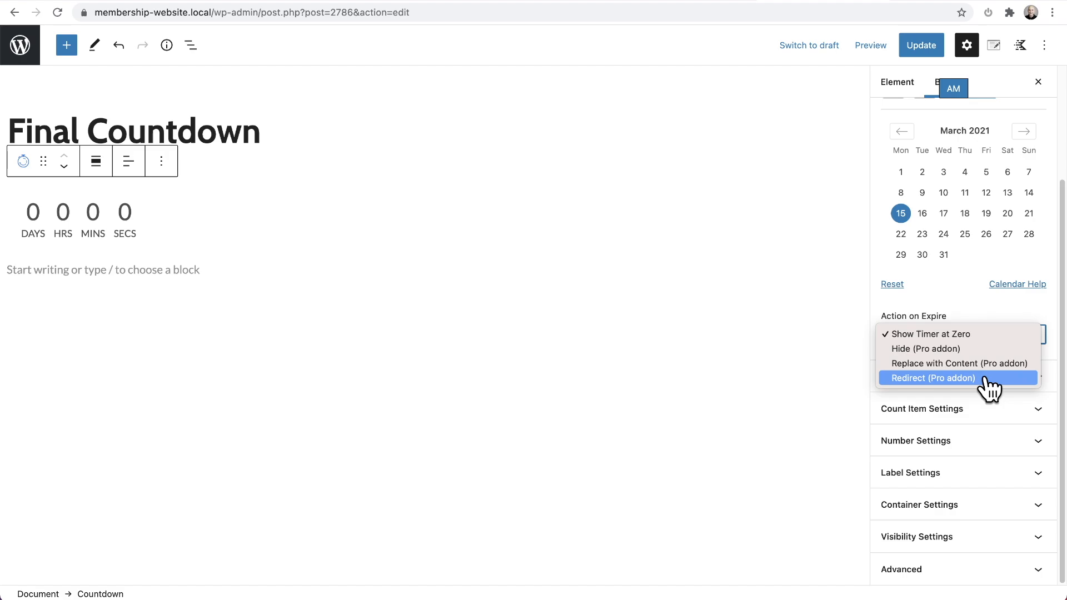
mouse_move(983, 376)
left_mouse_down()
mouse_move(968, 354)
mouse_move(967, 371)
left_mouse_up()
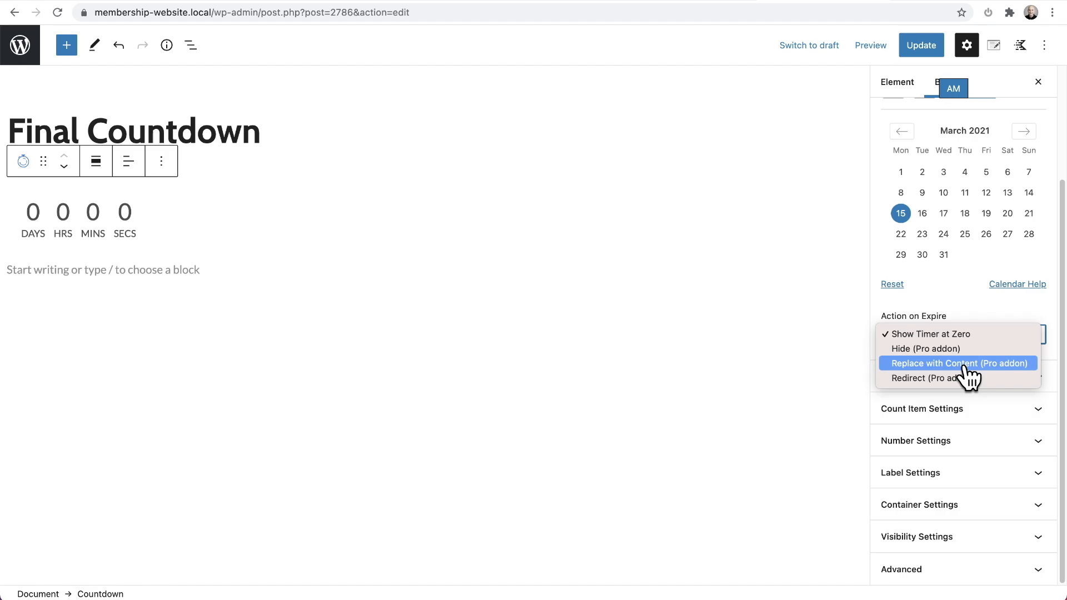
left_click_drag(952, 348, 914, 365)
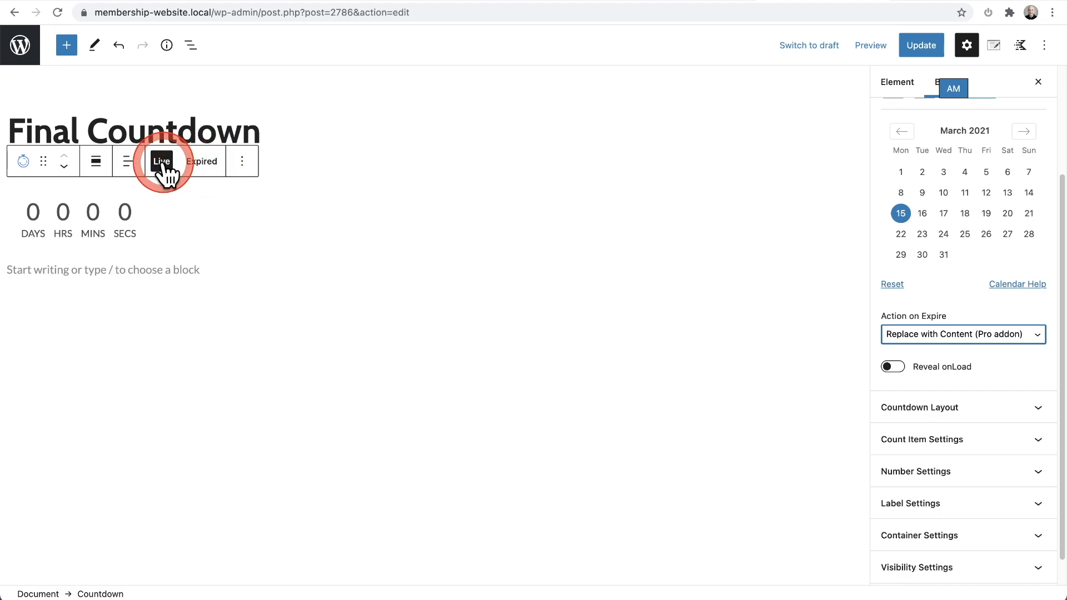
Step: Show the countdown's expired view and look at the blocks offered for its replacement content
left_click(203, 164)
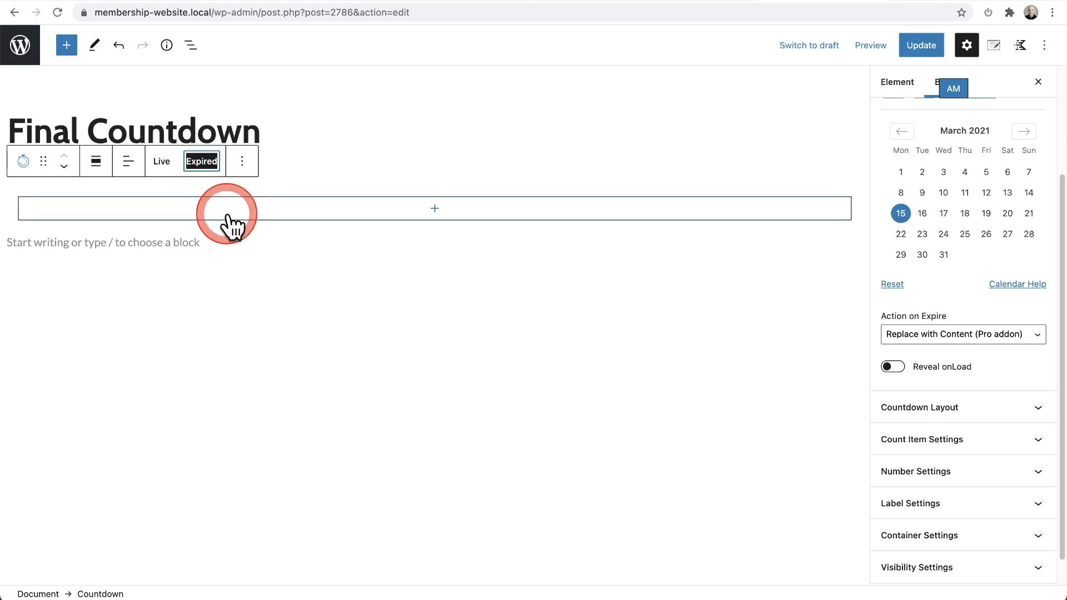
left_click(437, 215)
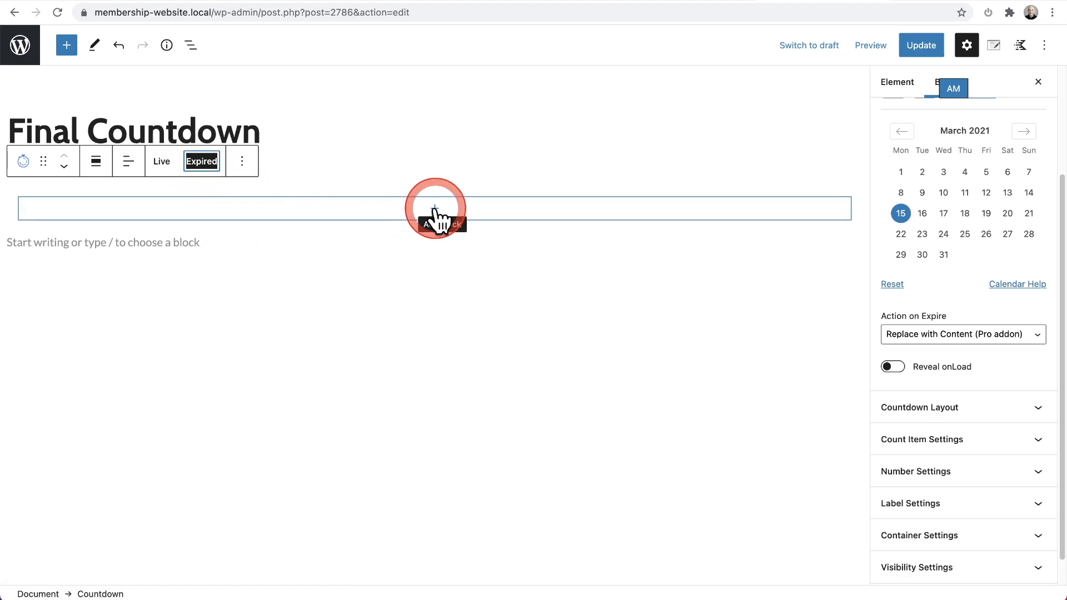
left_click(438, 211)
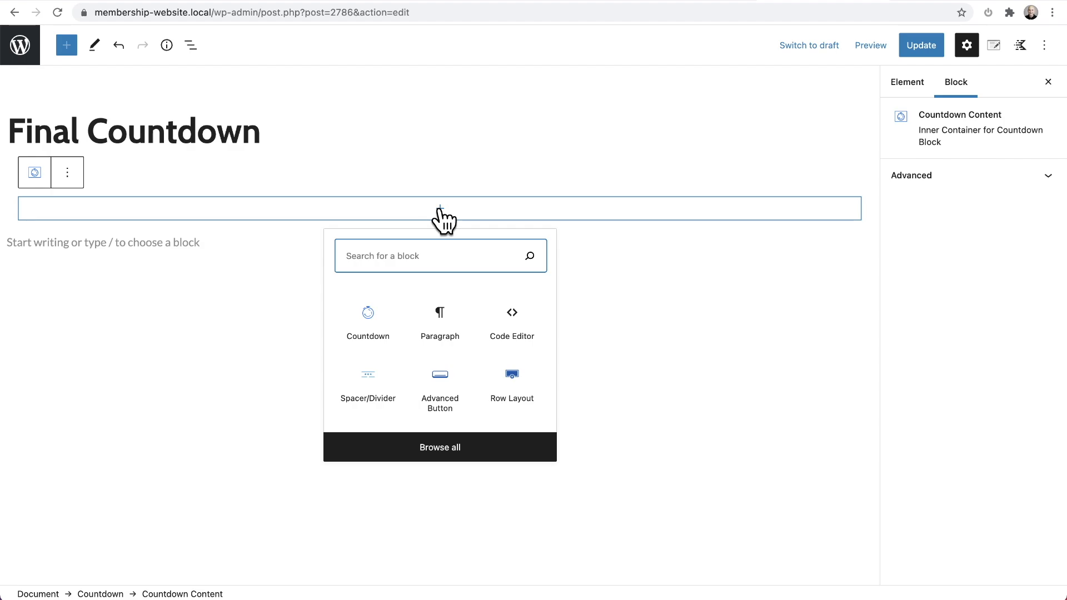
left_click(312, 214)
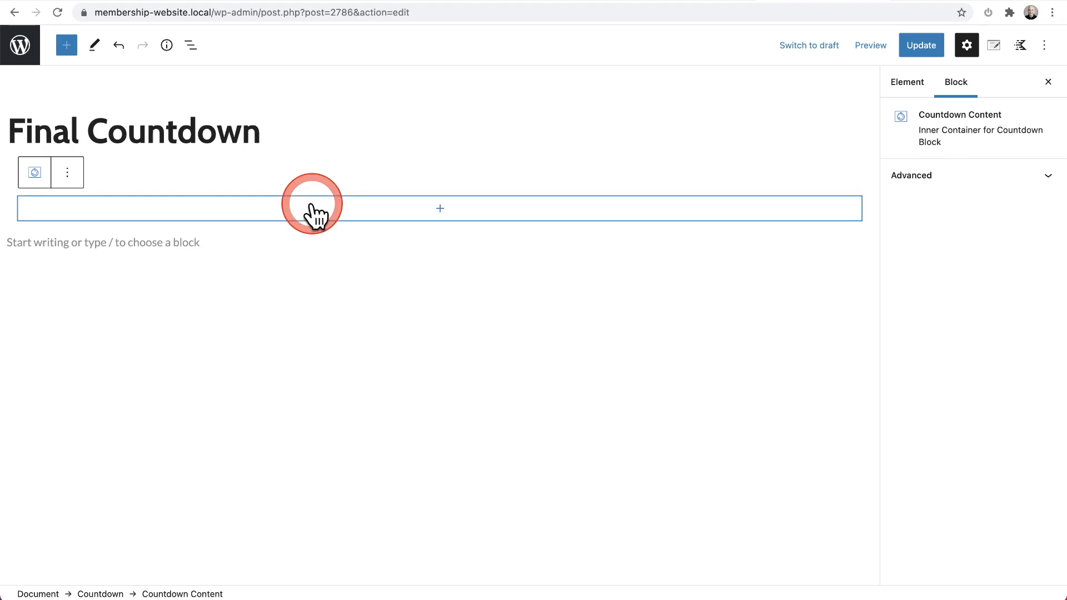
Step: Reselect the parent Countdown block and compare its live and expired views, ending on the expired one
left_click(192, 47)
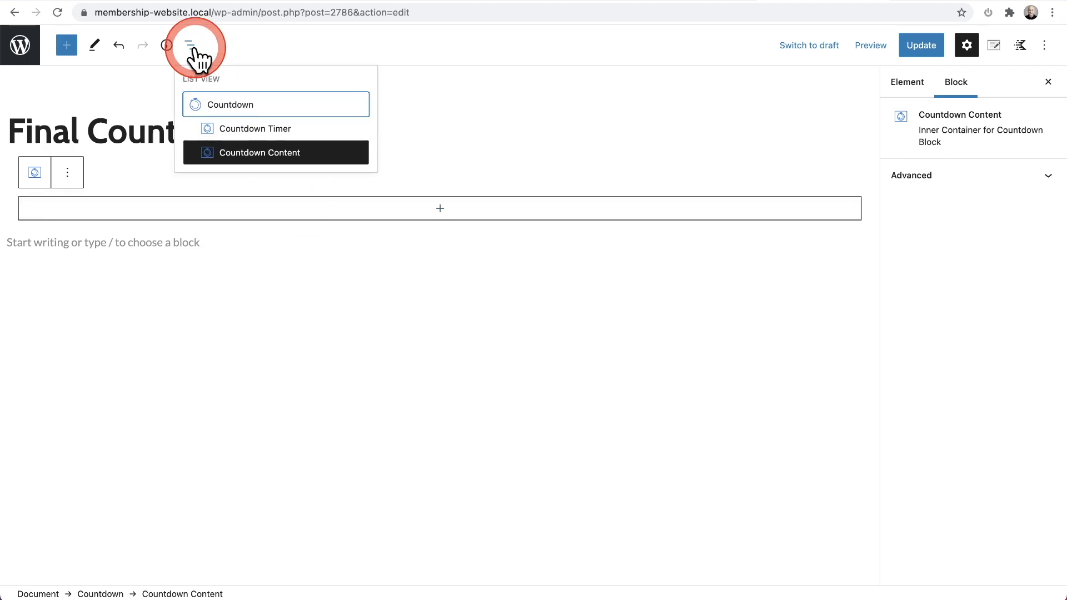
left_click(238, 109)
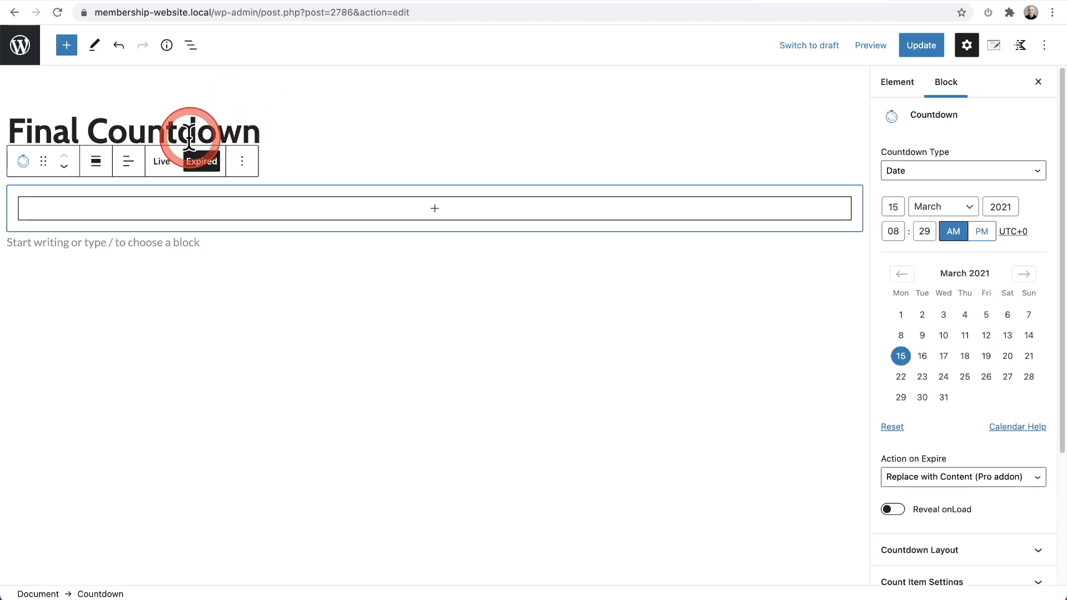
left_click(164, 162)
left_click(203, 161)
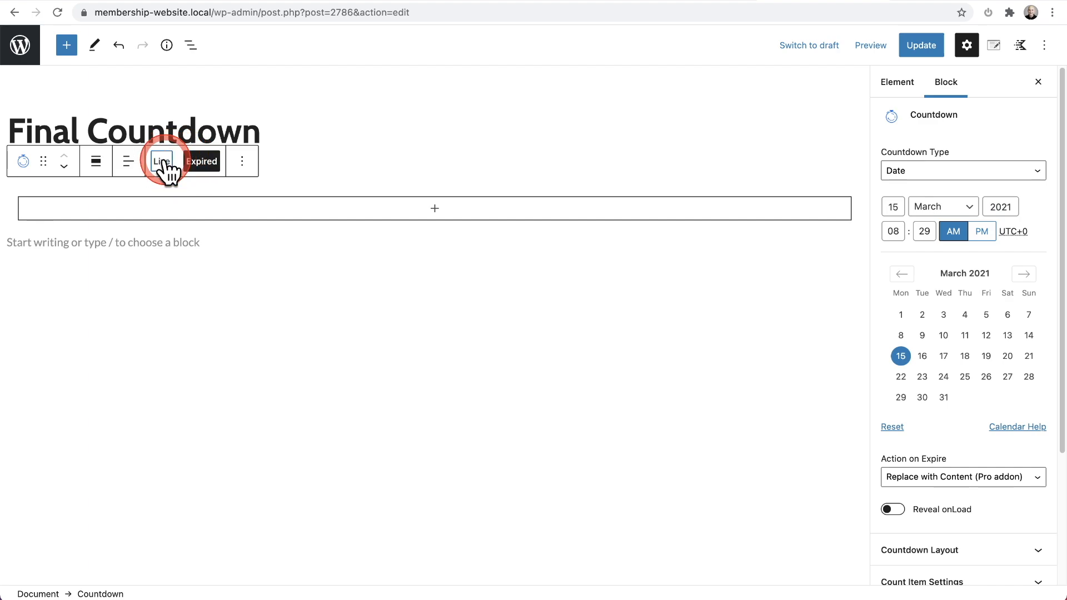
left_click(163, 163)
left_click(200, 162)
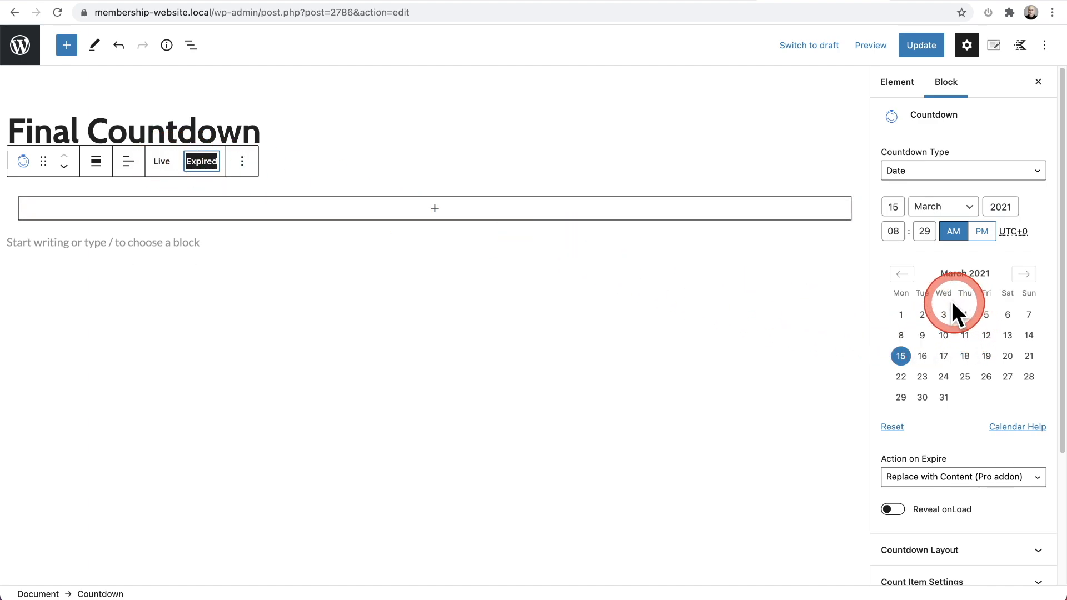
Step: Add a Row Layout with two equal columns to the expired content and enter "text" in each column
left_click(431, 222)
left_click(444, 210)
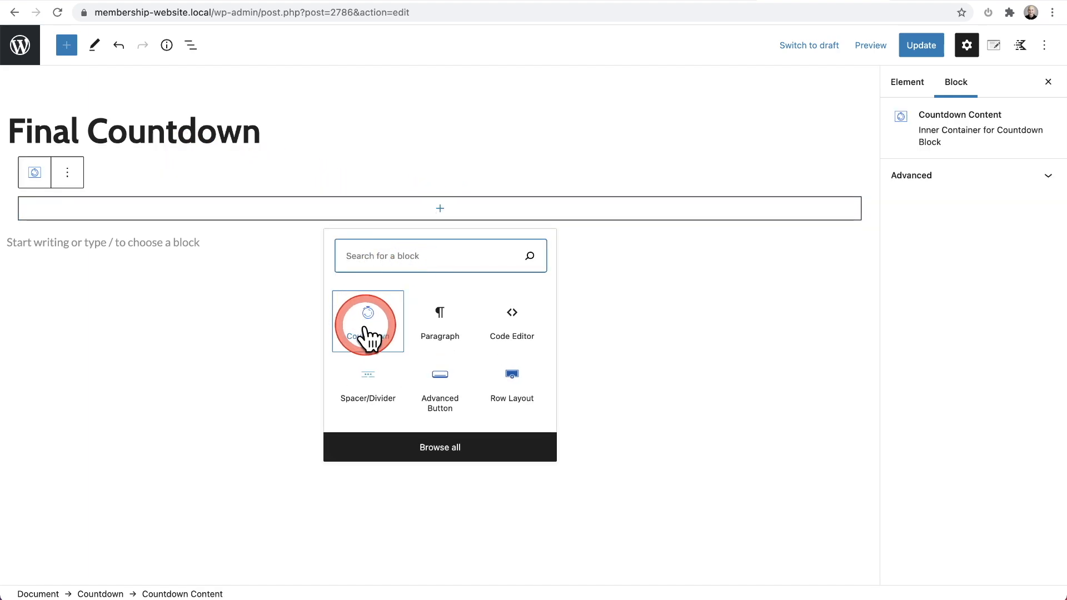
left_click(493, 387)
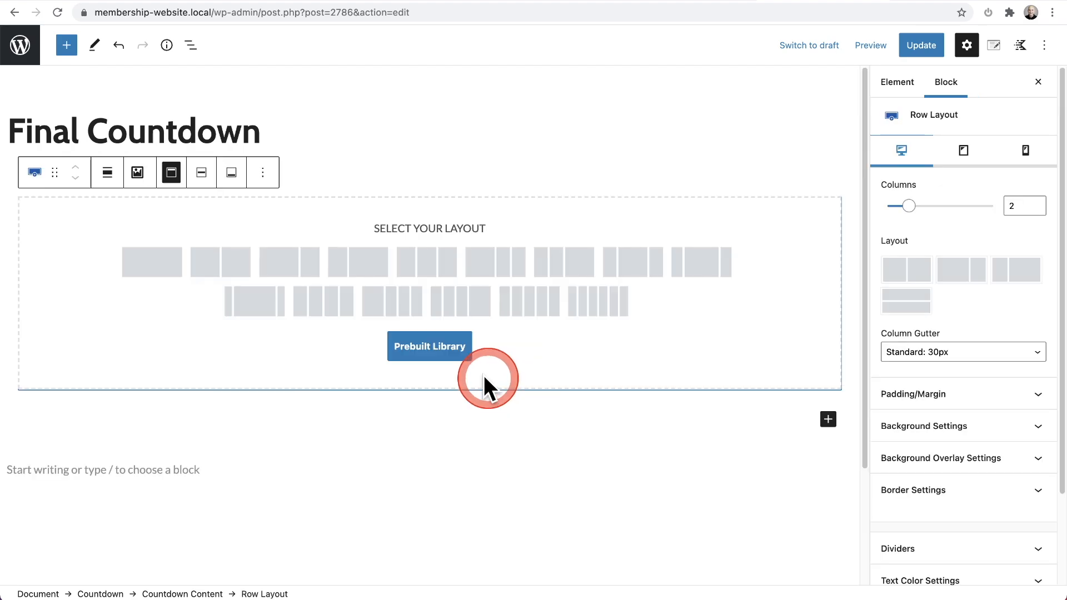
left_click(225, 269)
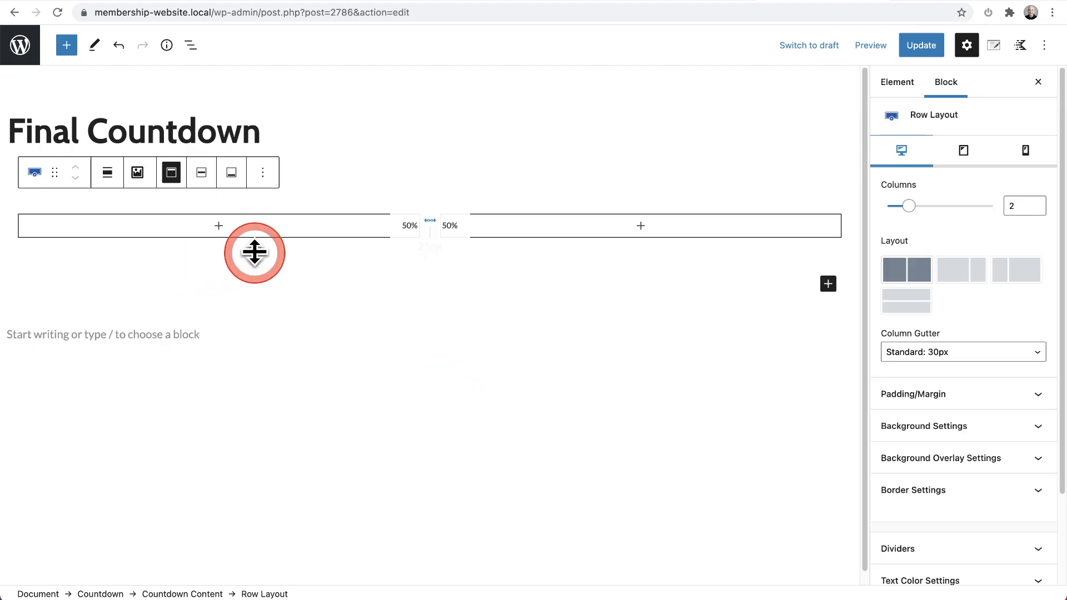
left_click(221, 234)
left_click(221, 227)
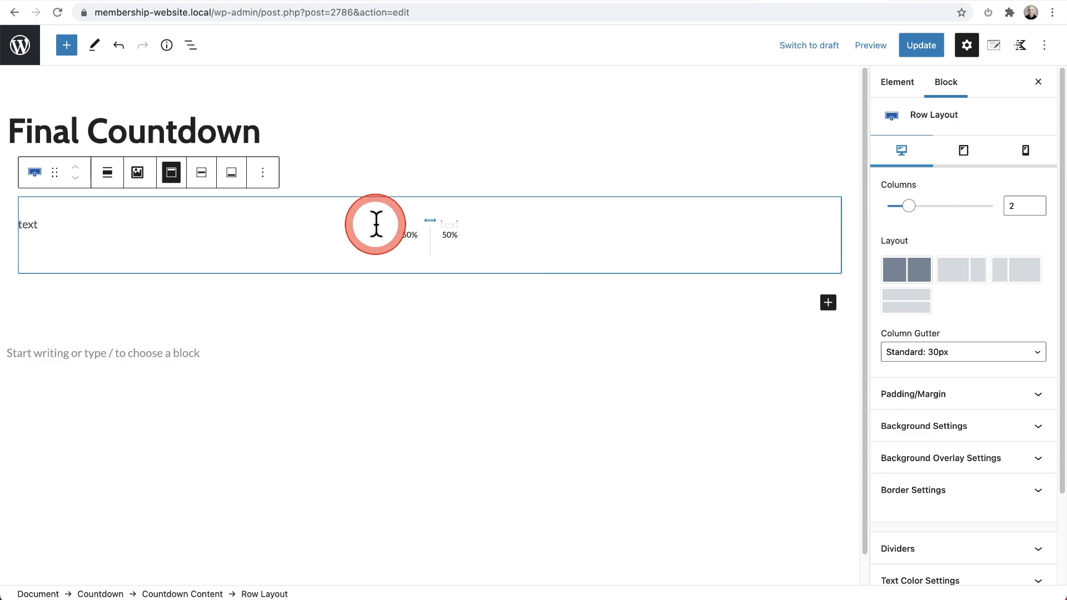
Step: Select the parent Countdown block again and return it to the live view
left_click(191, 49)
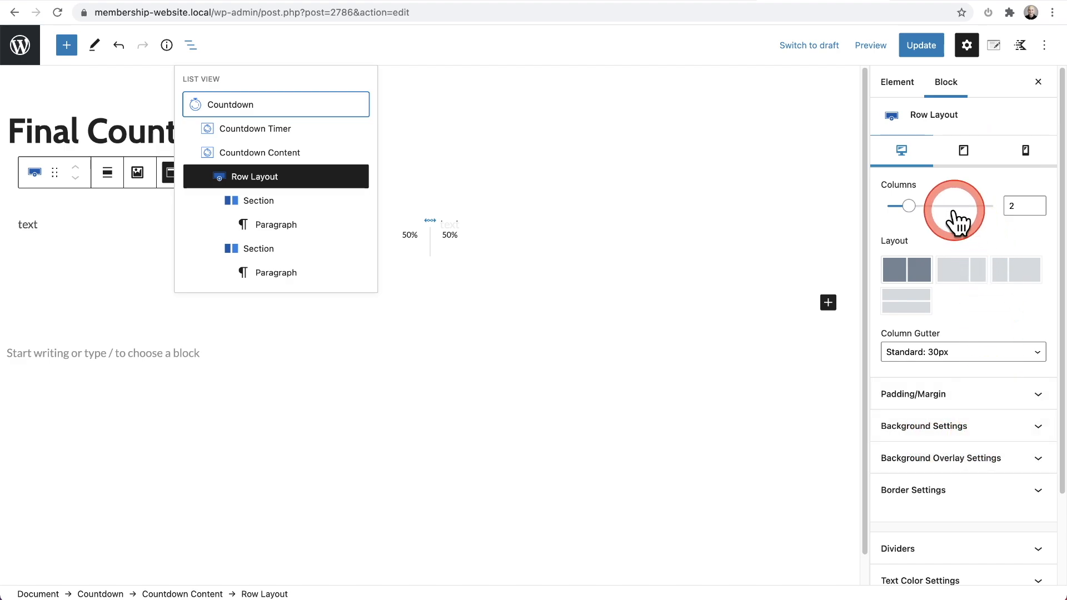
left_click(224, 107)
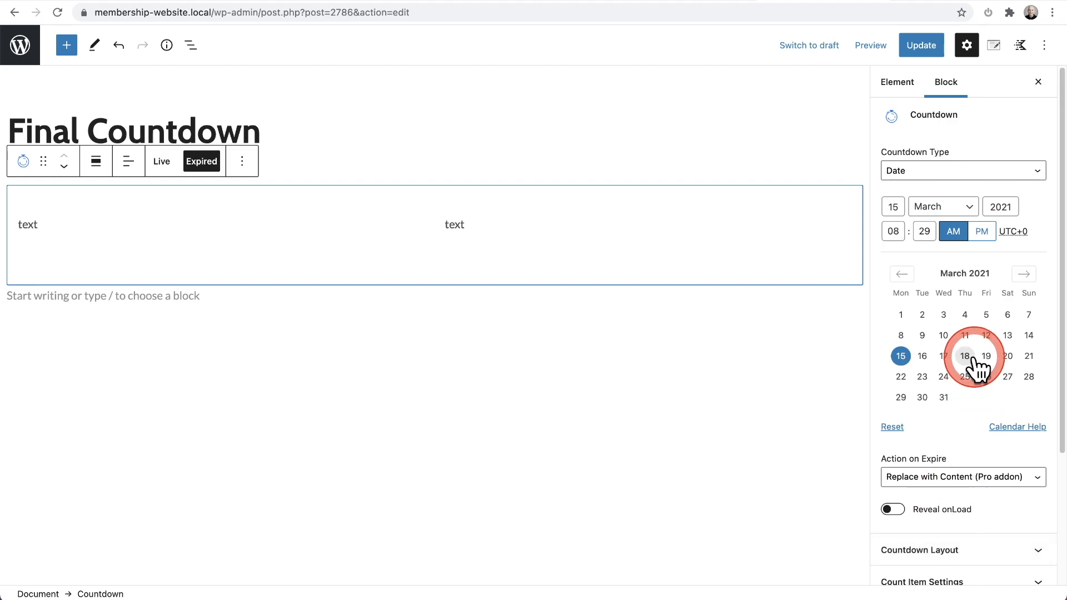
left_click(162, 162)
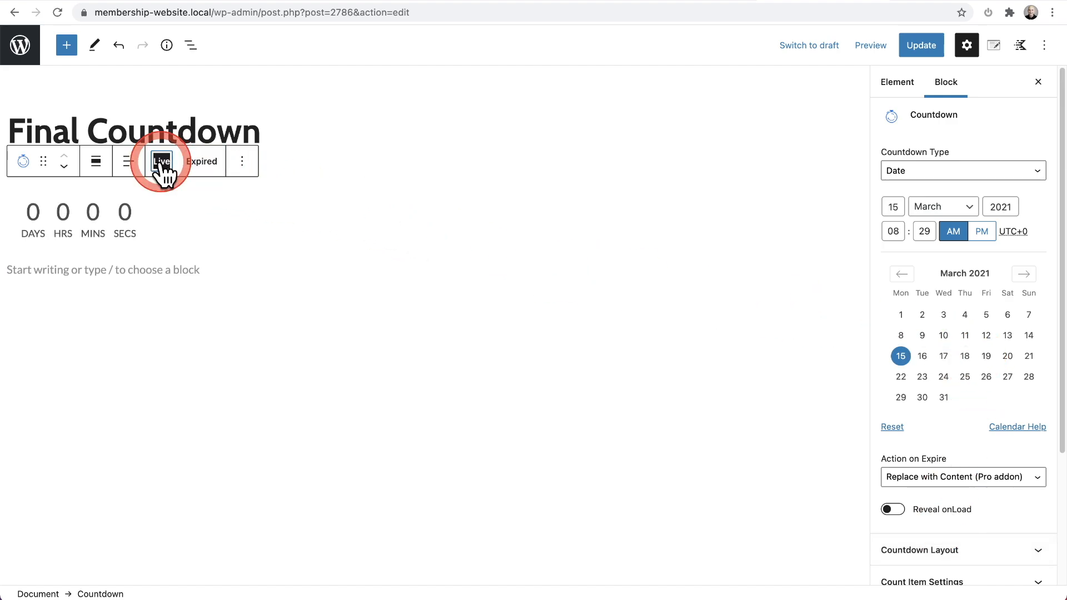
Step: Compare the Countdown block in the editor with the timer and offer text in the sale page's promotional bar
left_click(192, 210)
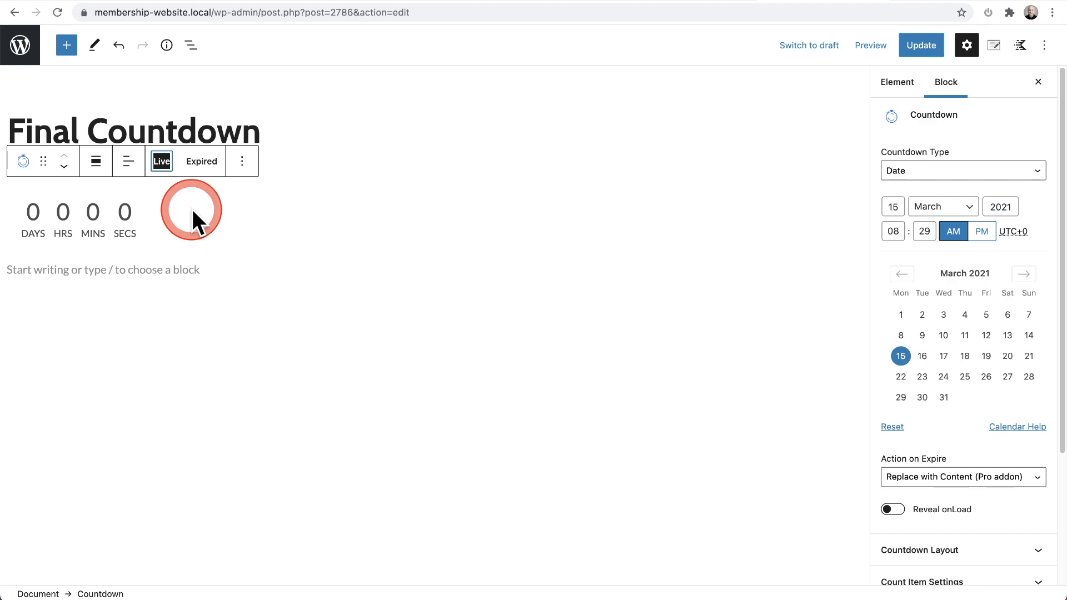
left_click(191, 208)
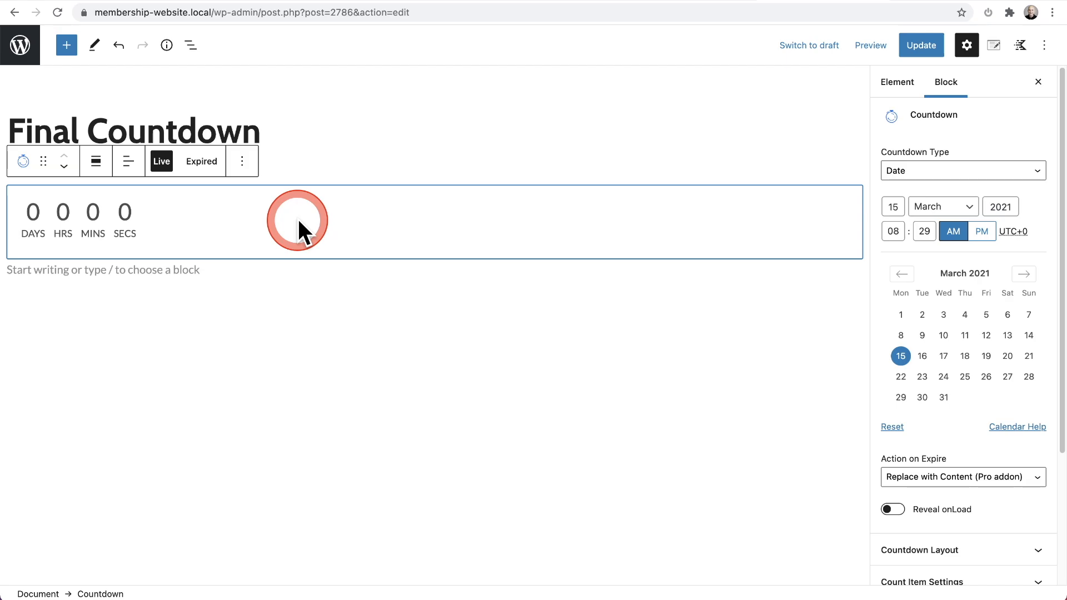
left_click(955, 0)
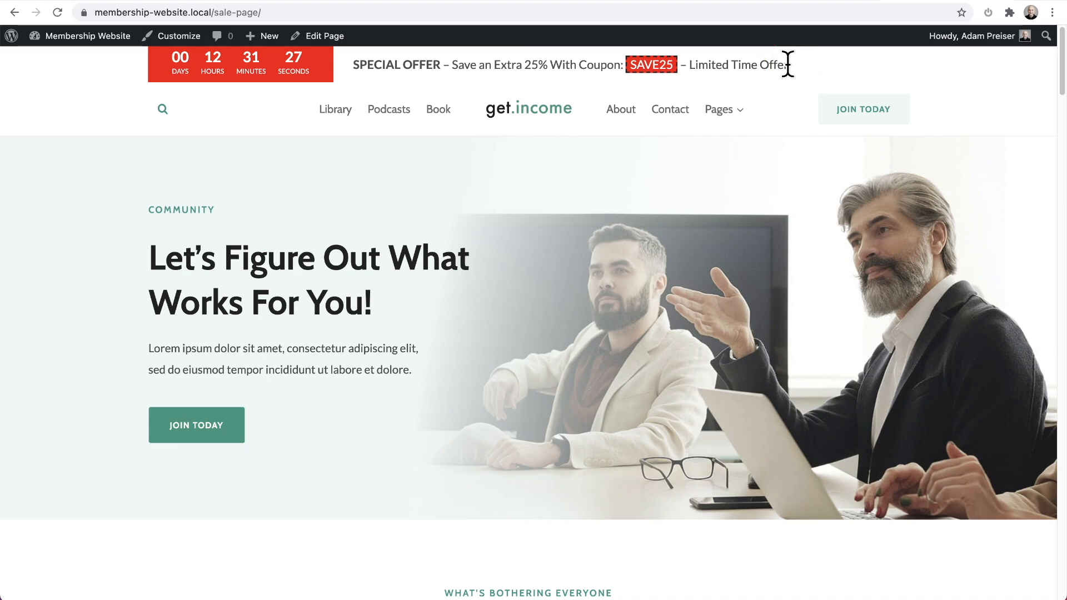
left_click(825, 3)
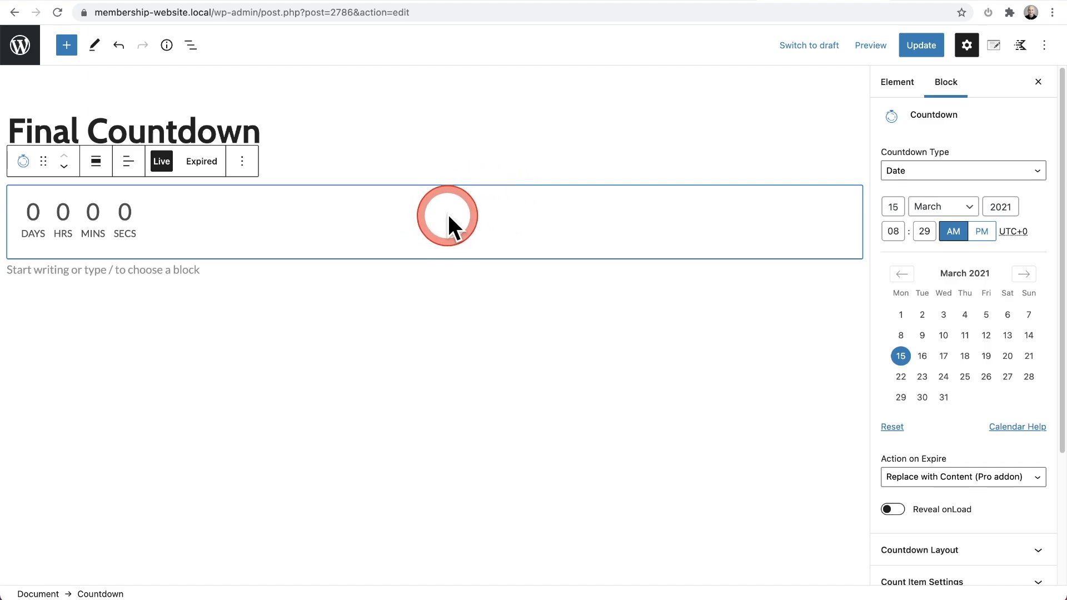
Step: Turn off Display Countdown in the parent Countdown block's layout settings
scroll(950, 286, "down", 1)
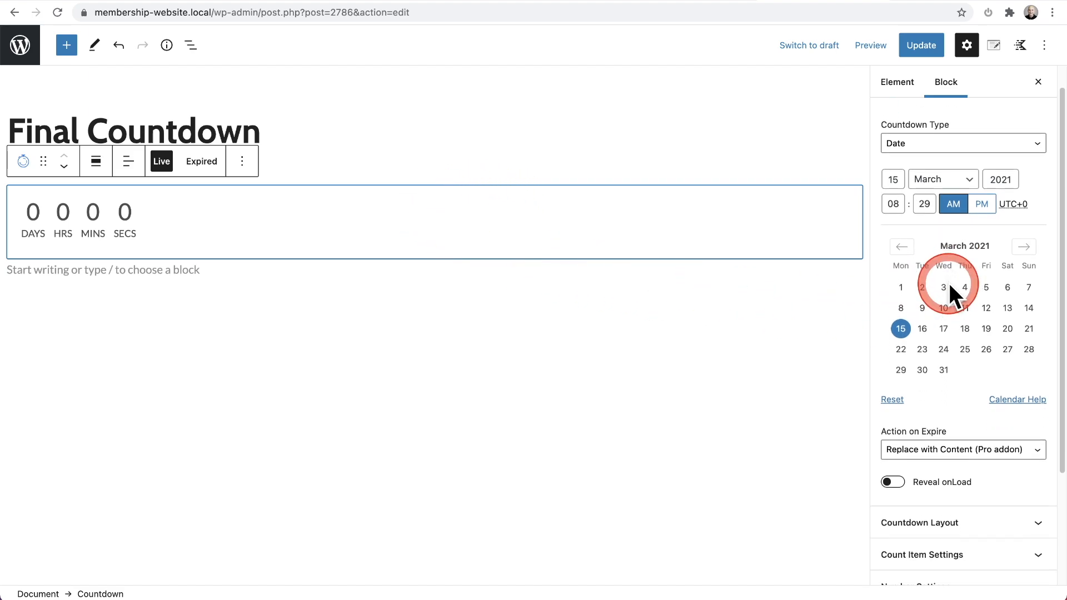
scroll(949, 281, "down", 5)
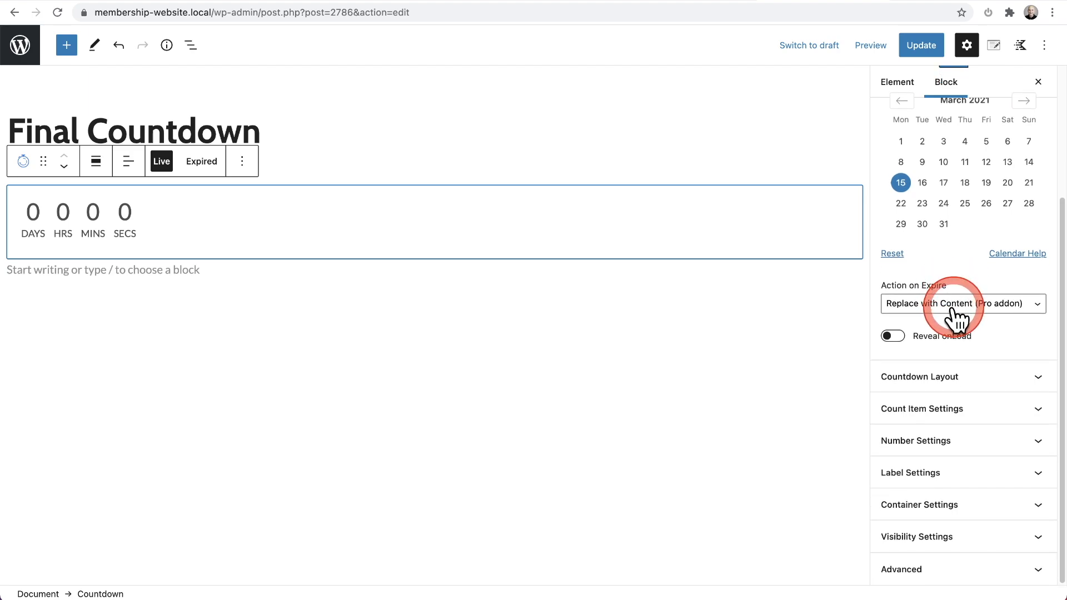
left_click(903, 381)
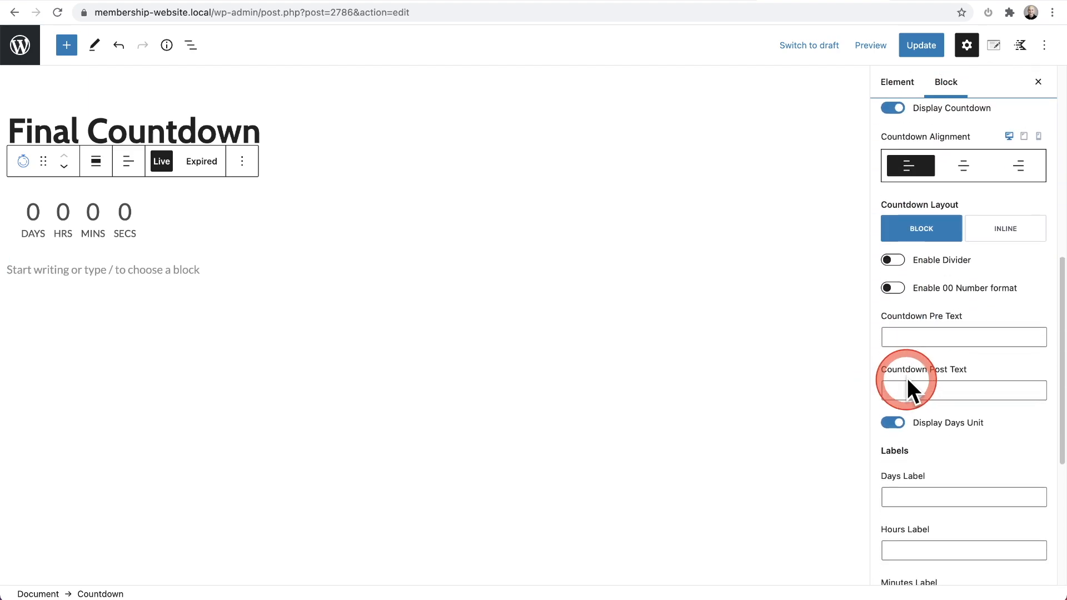
scroll(922, 345, "up", 4)
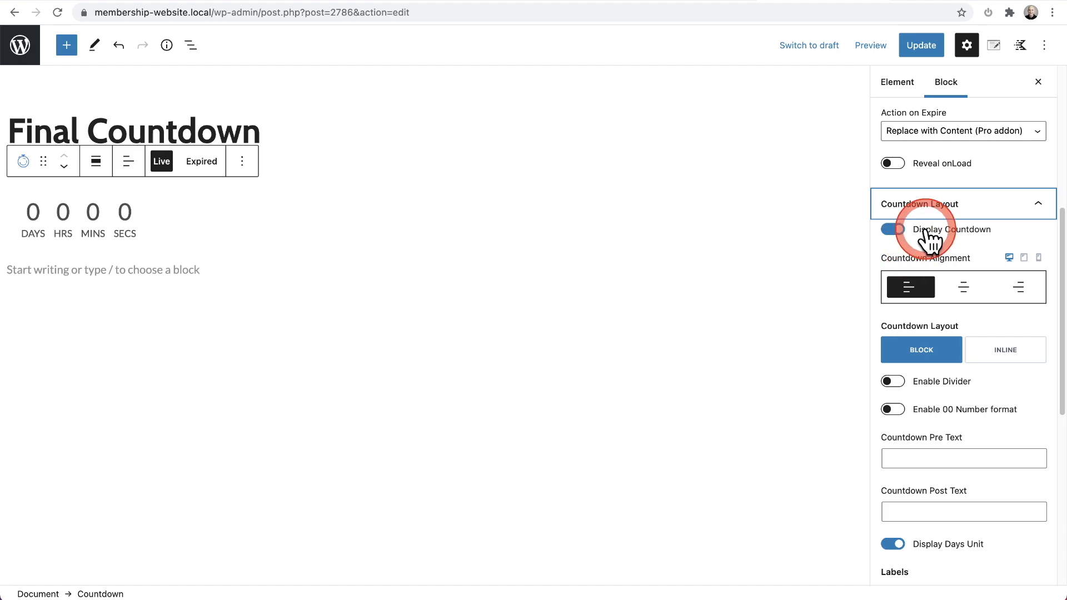
left_click(893, 229)
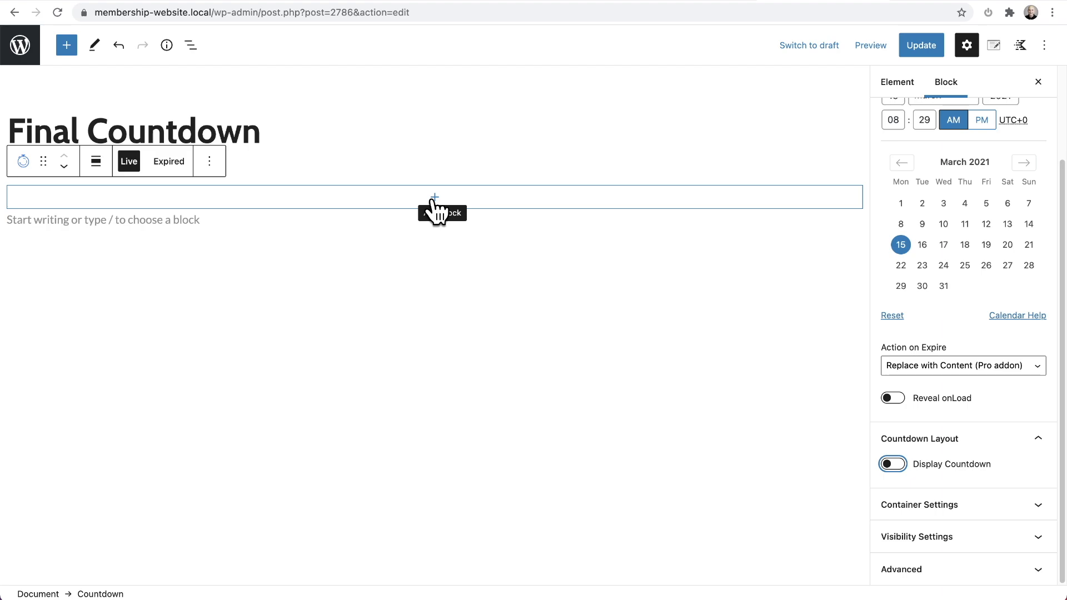
Step: Check the sale page's promotional bar again and add a Row Layout with two equal columns to the live countdown content
scroll(948, 269, "up", 3)
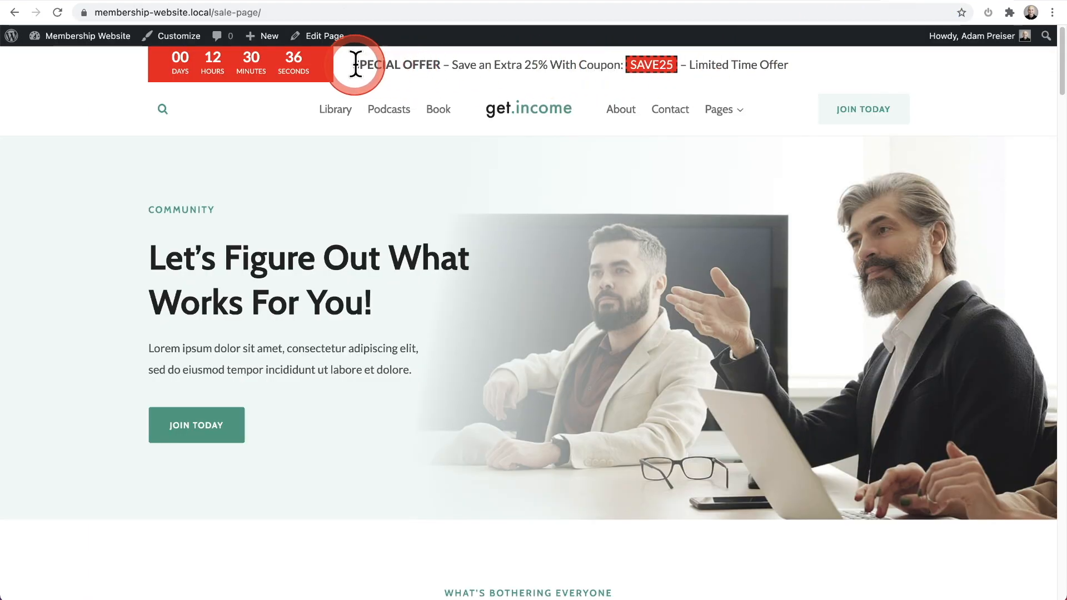
left_click(817, 8)
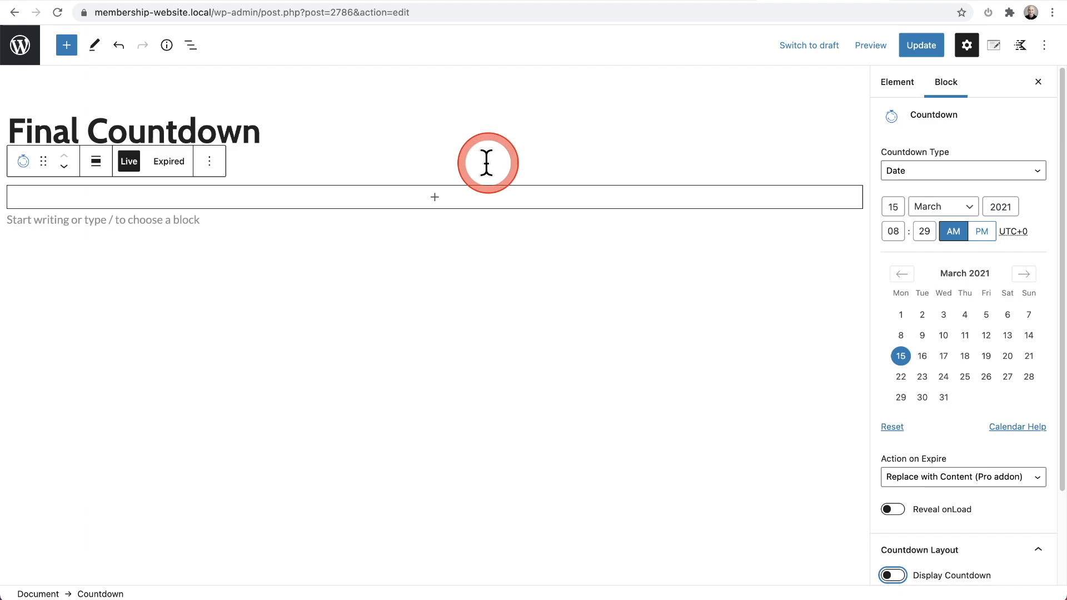
left_click(439, 200)
left_click(440, 199)
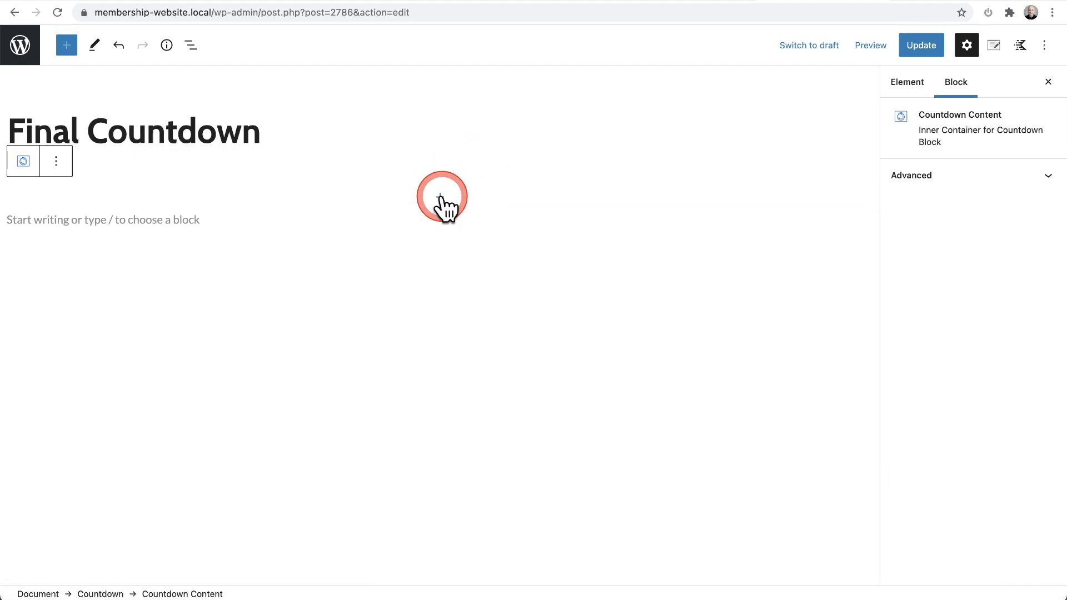
left_click(508, 307)
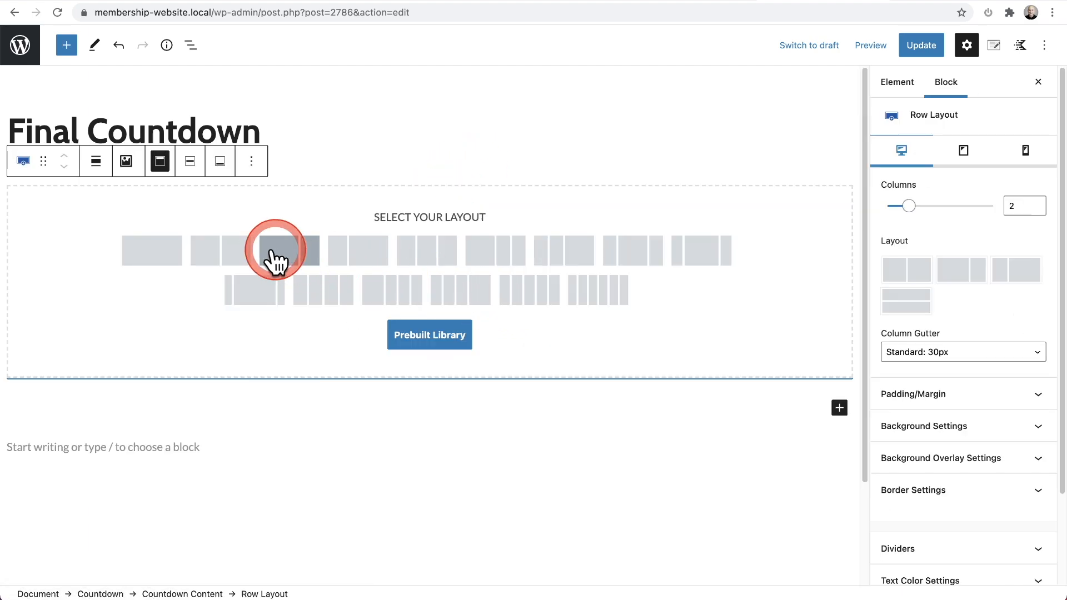
left_click(221, 250)
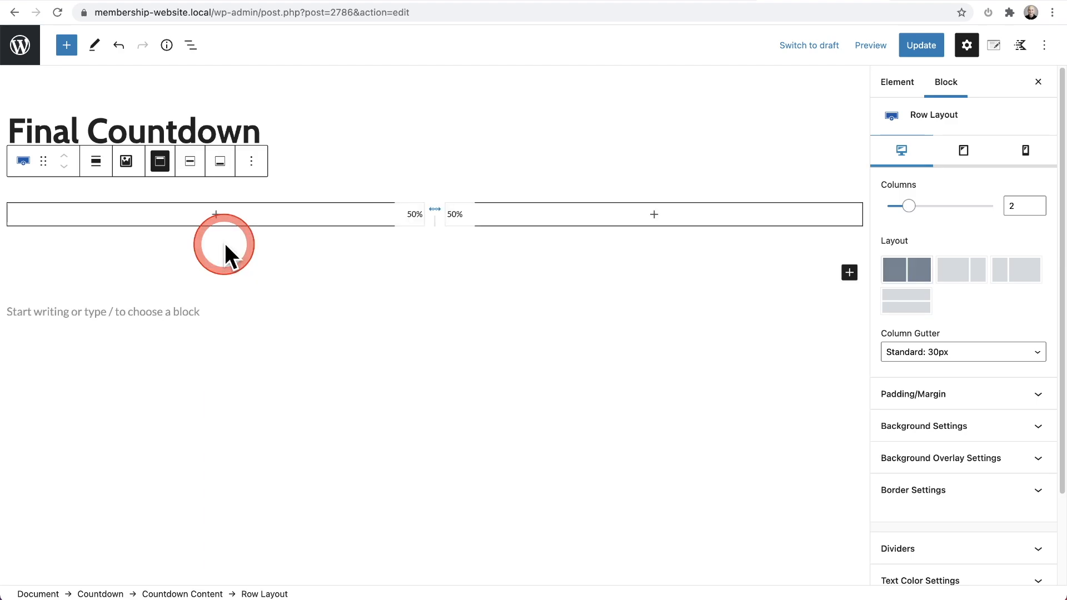
Step: Insert a Countdown block in the first column of the live content's row
left_click(219, 214)
left_click(217, 214)
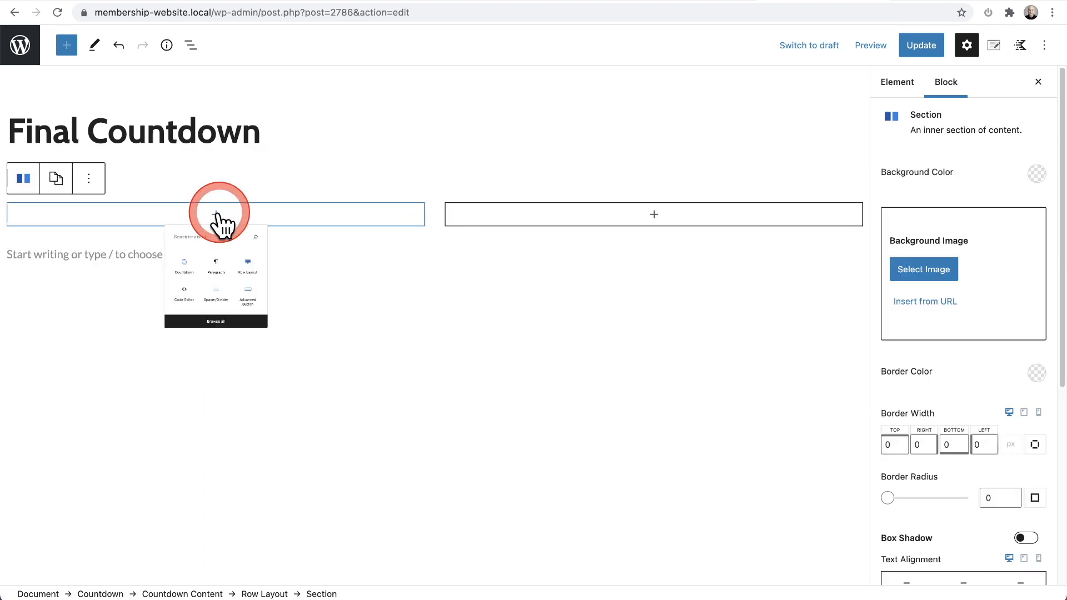
type("coun")
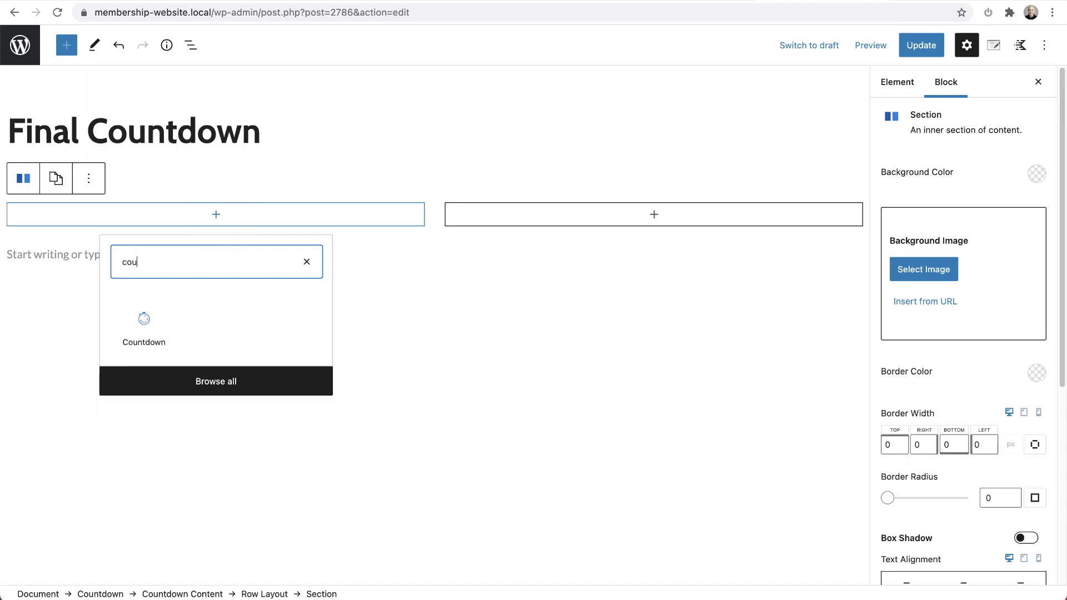
left_click(135, 335)
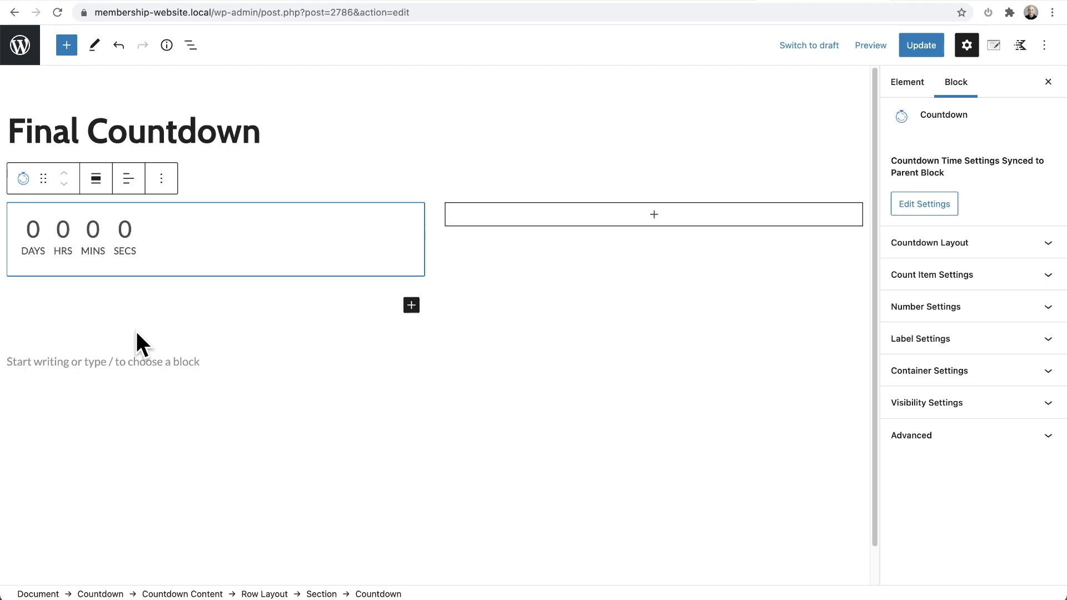
Step: Examine where the nested Countdown sits in the block structure and return to it in the first column
left_click(191, 46)
left_click(262, 201)
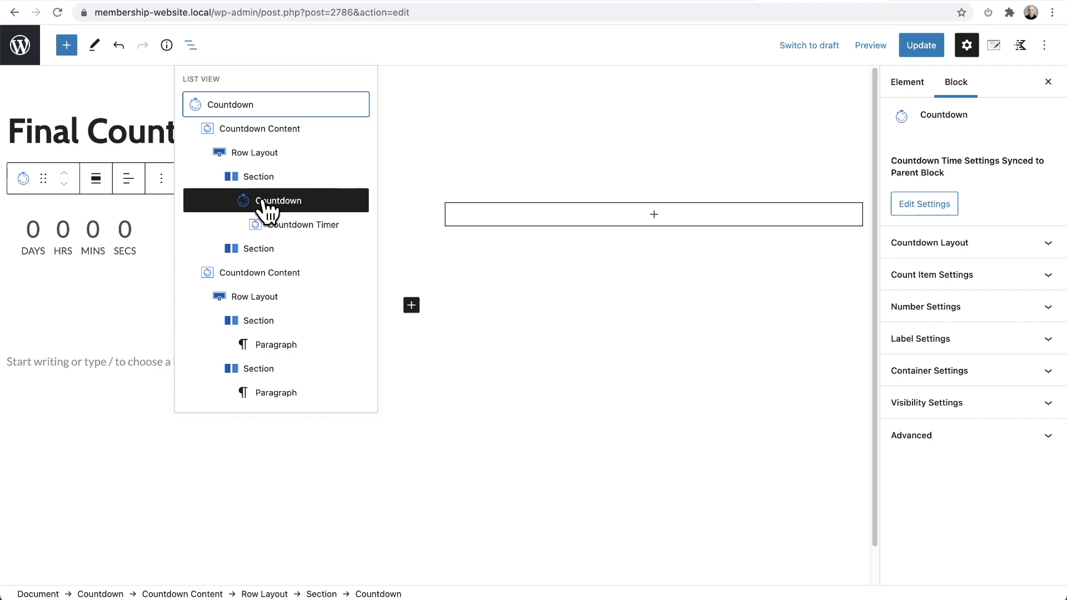
left_click(138, 239)
left_click(380, 232)
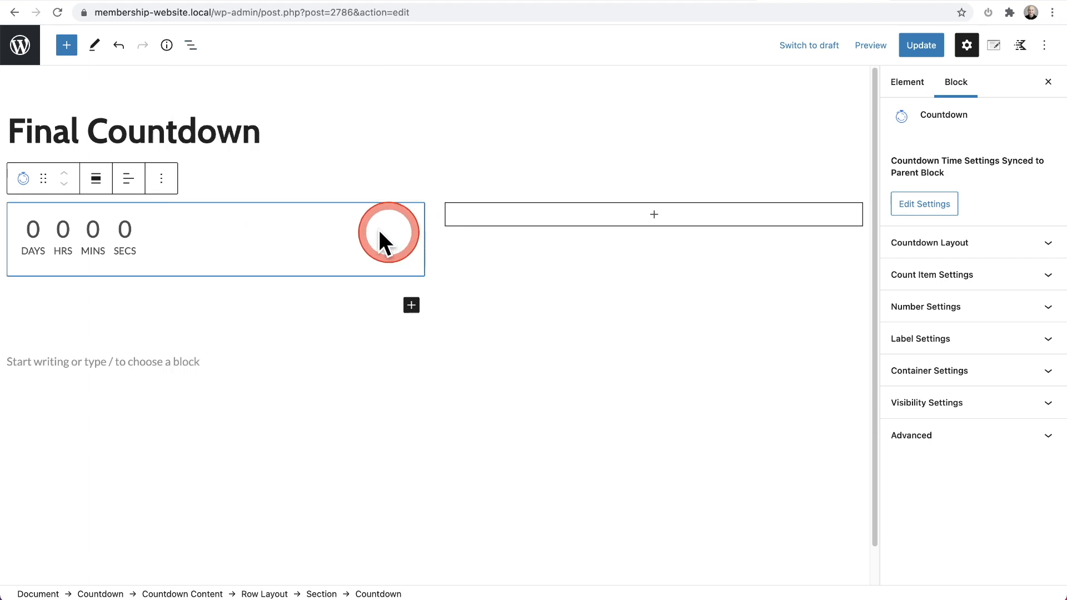
Step: Add an Advanced Heading with the text "dfsadfsa" to the second column of the live content's row
left_click(657, 220)
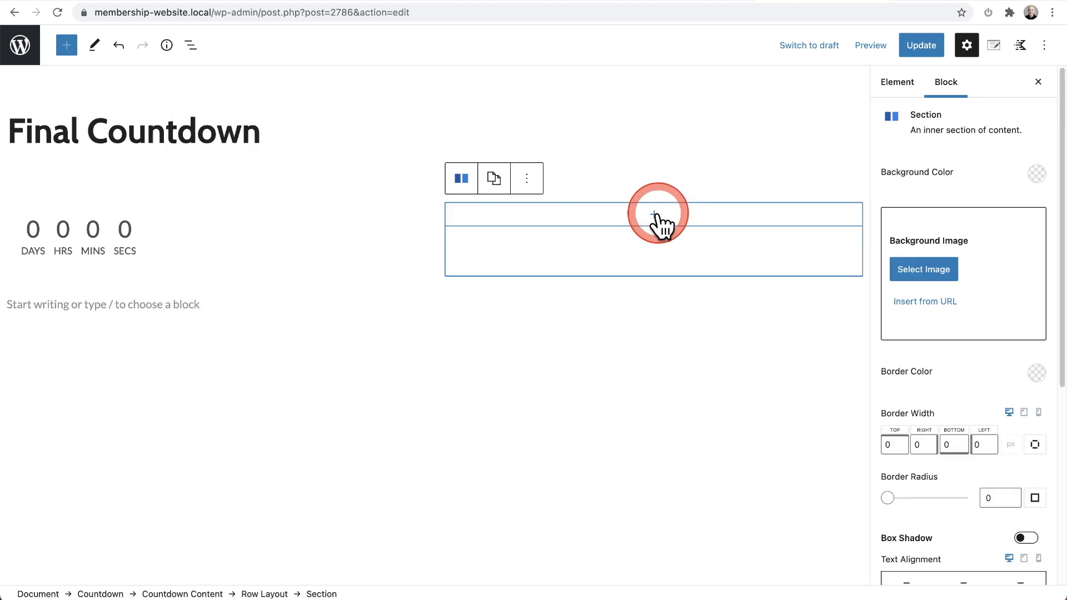
left_click(655, 216)
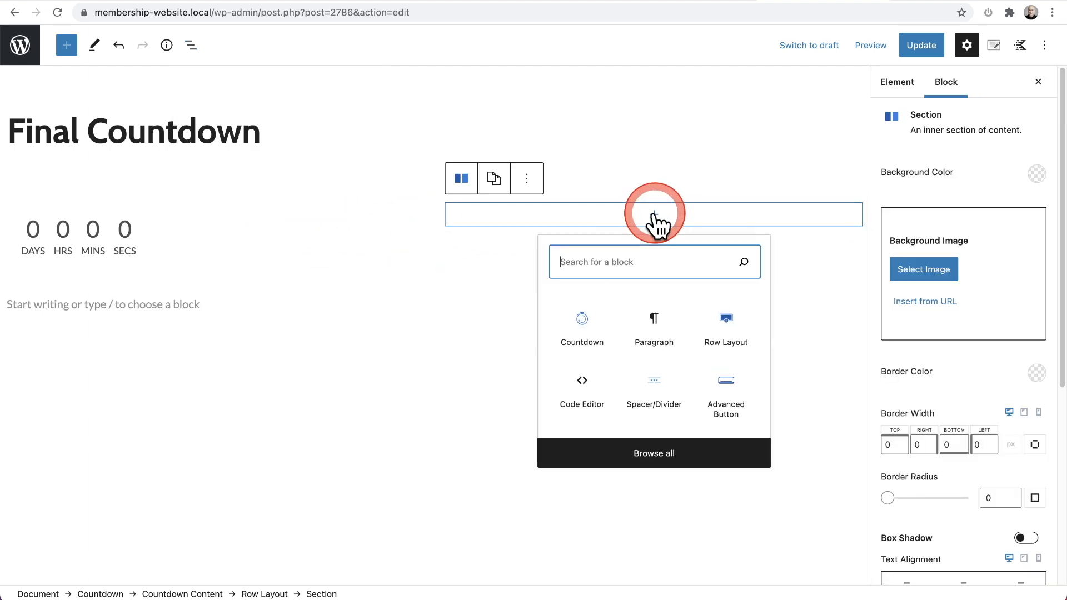
type("and")
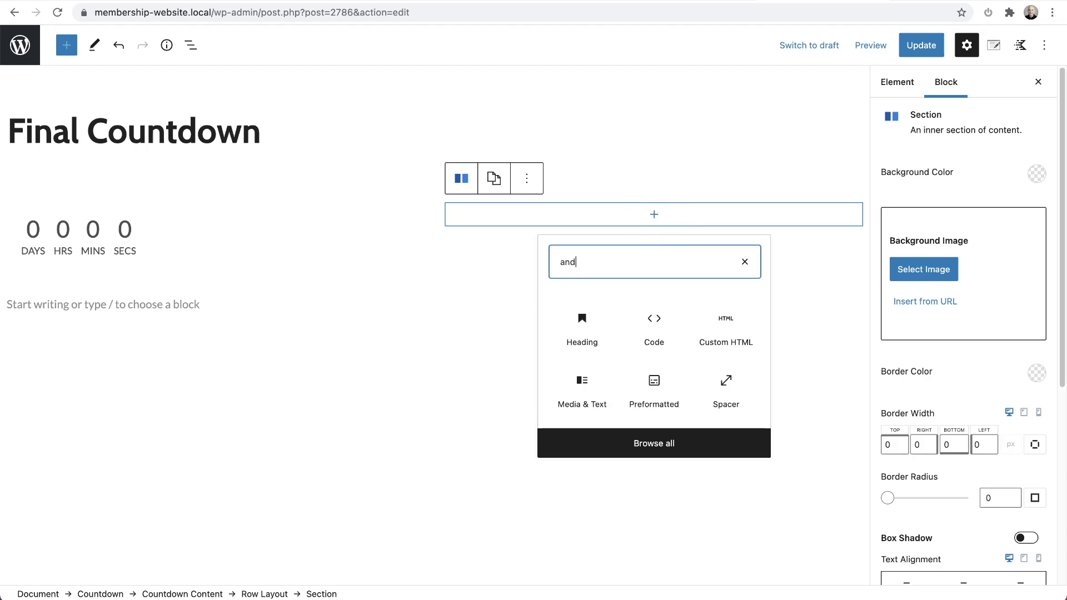
key("Return")
type("dfsadfsa")
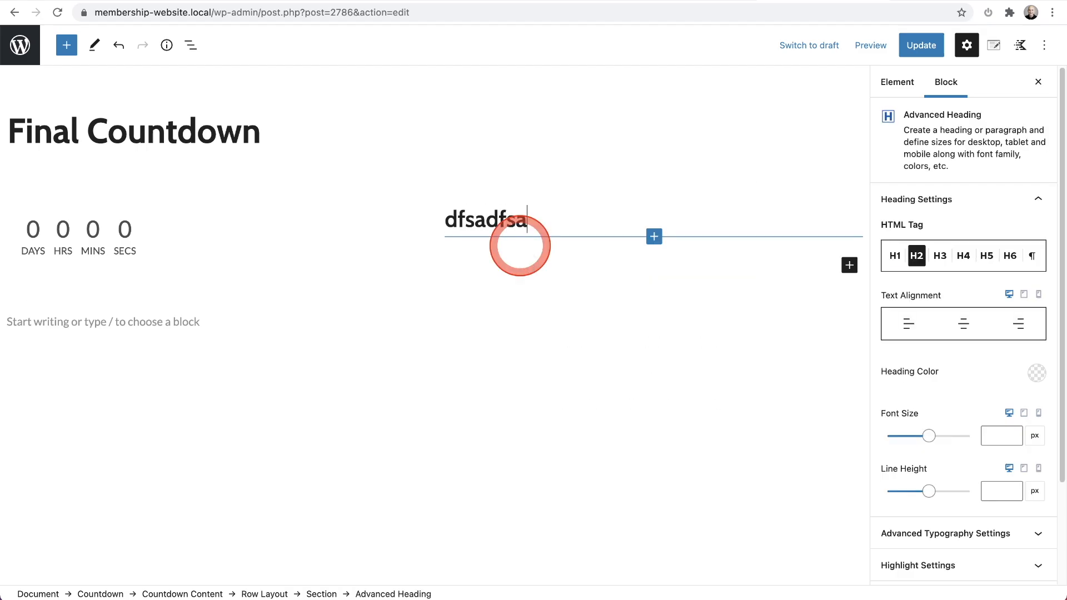
Step: Compare the two-column countdown and heading arrangement with the sale page's promotional bar
left_click(966, 1)
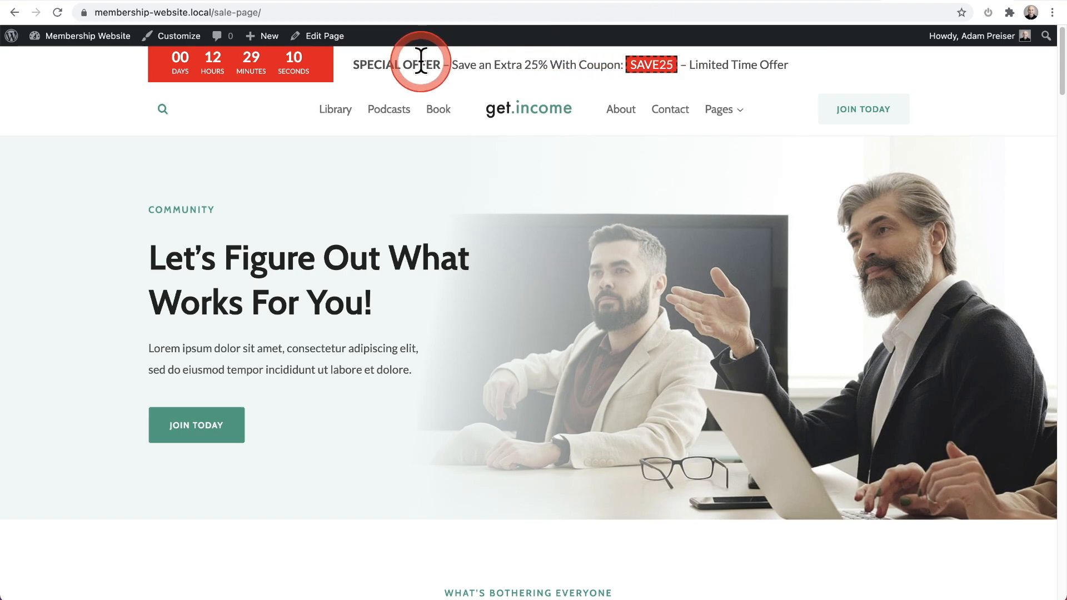
left_click(810, 2)
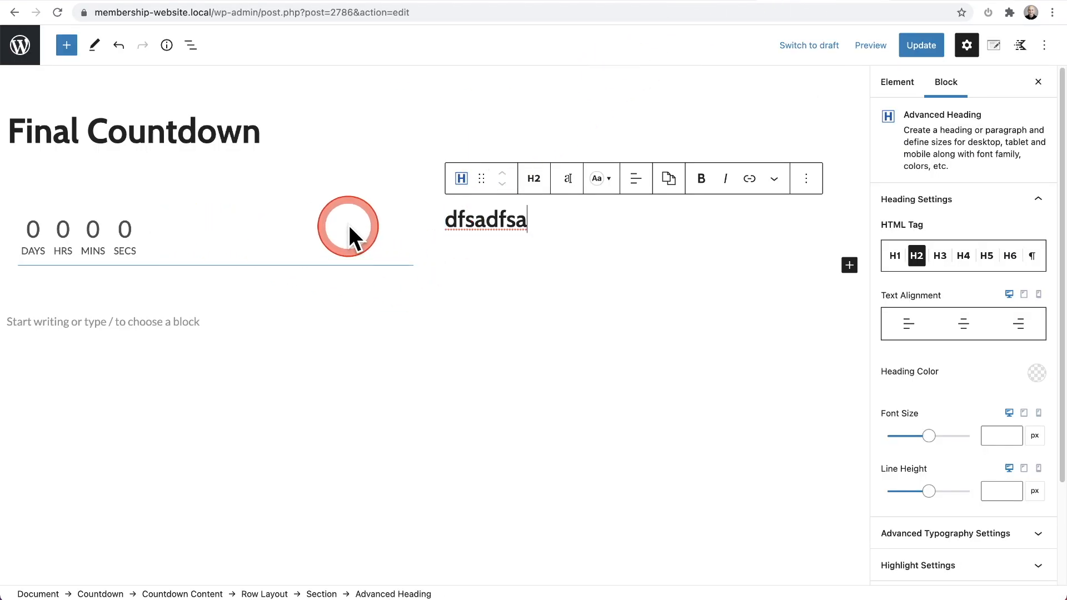
left_click(318, 232)
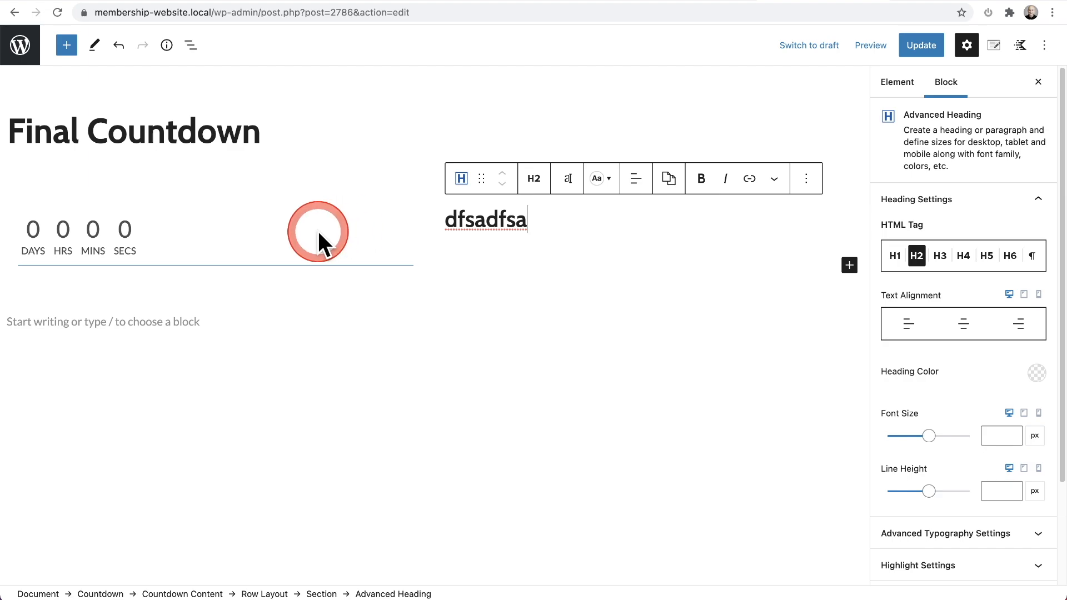
Step: Select the nested Countdown through the block structure and review its synced time notice and Countdown Layout options
left_click(191, 45)
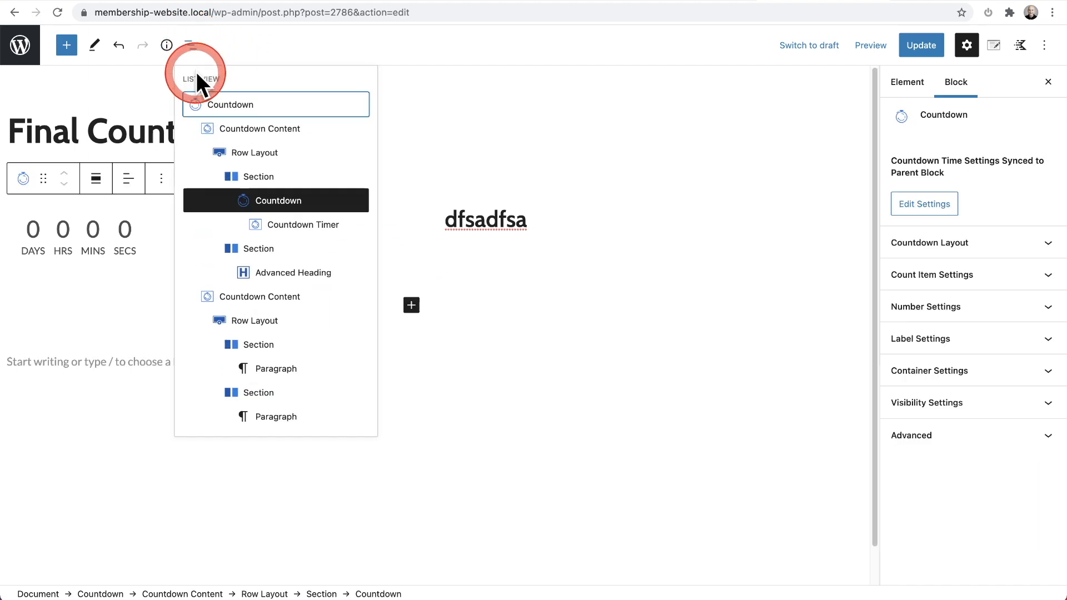
left_click(271, 202)
left_click(393, 222)
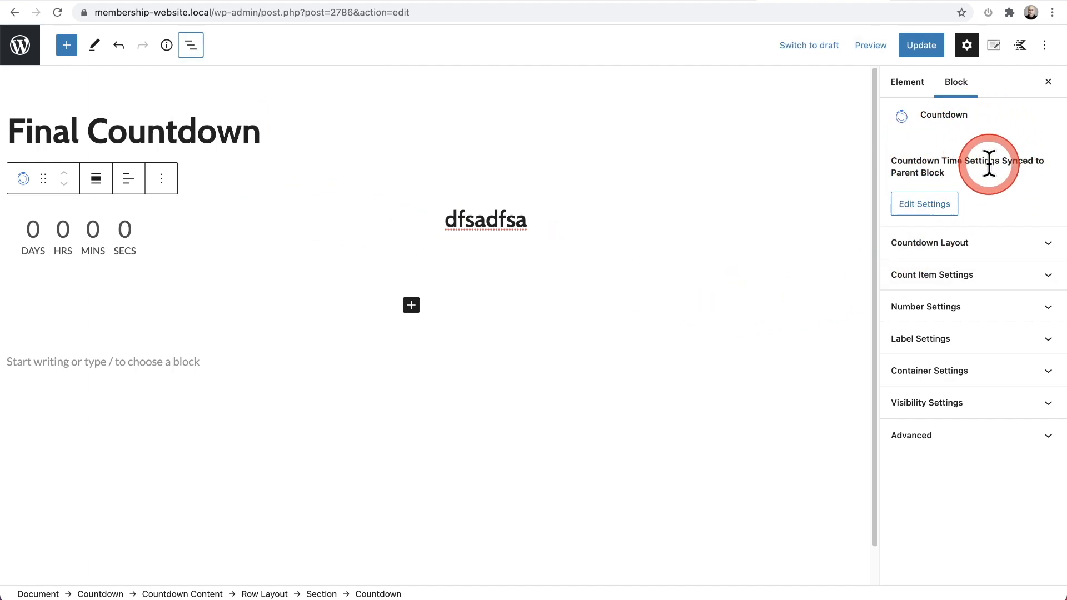
left_click(141, 229)
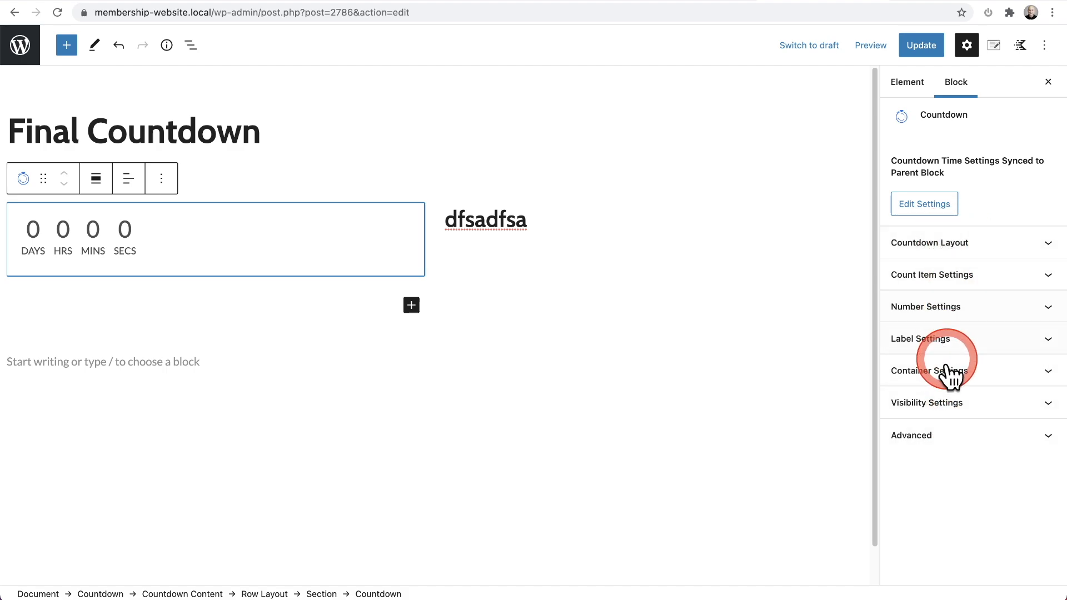
left_click(928, 242)
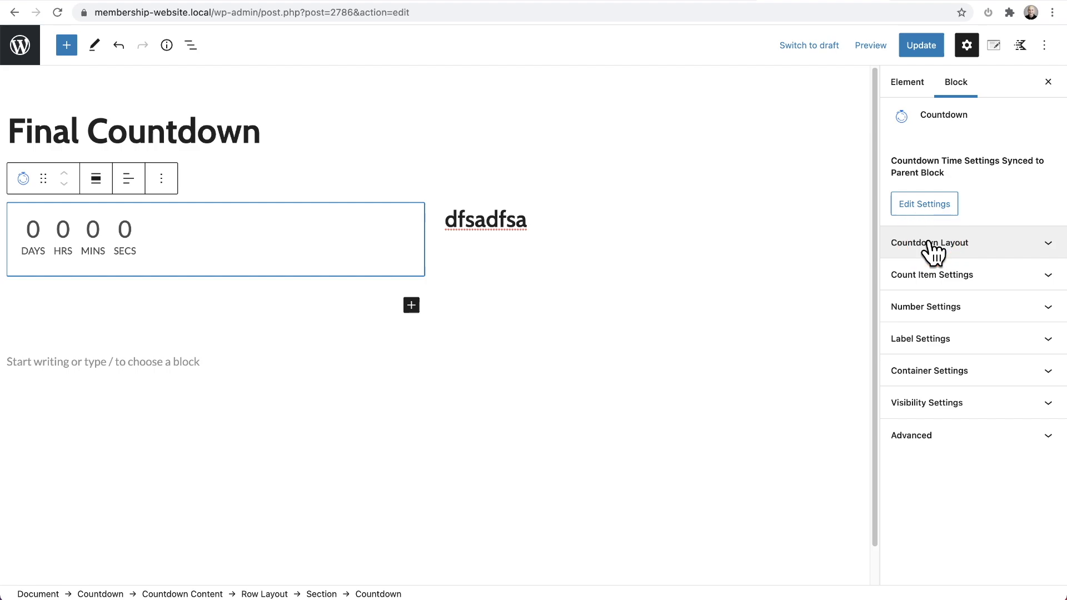
left_click(930, 244)
Step: Go to the parent Countdown block's time settings and set its end date to 31 March 2021
left_click(920, 207)
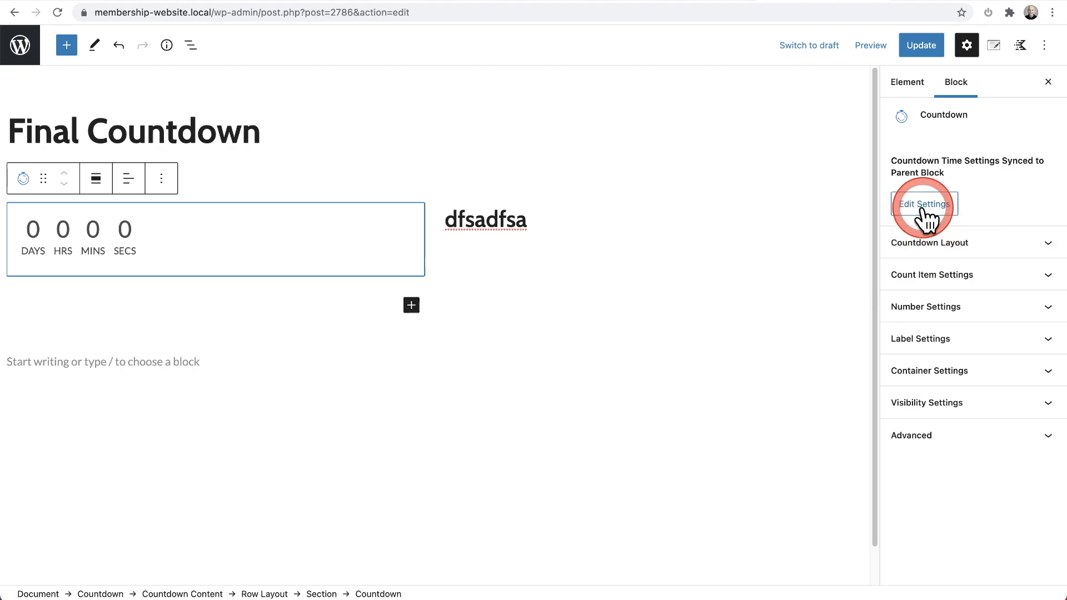
left_click(744, 234)
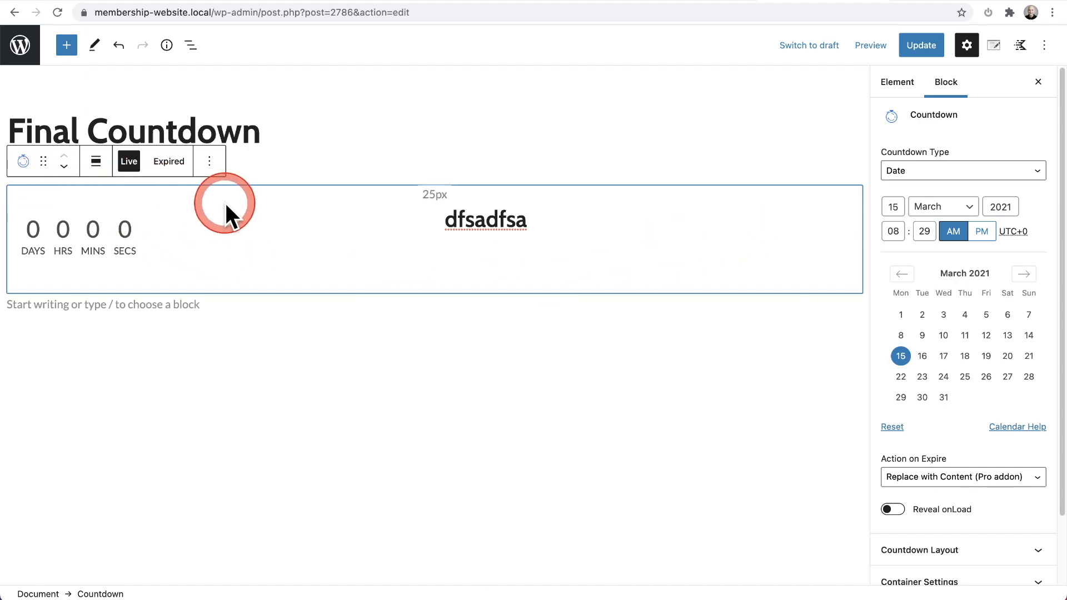
left_click(190, 45)
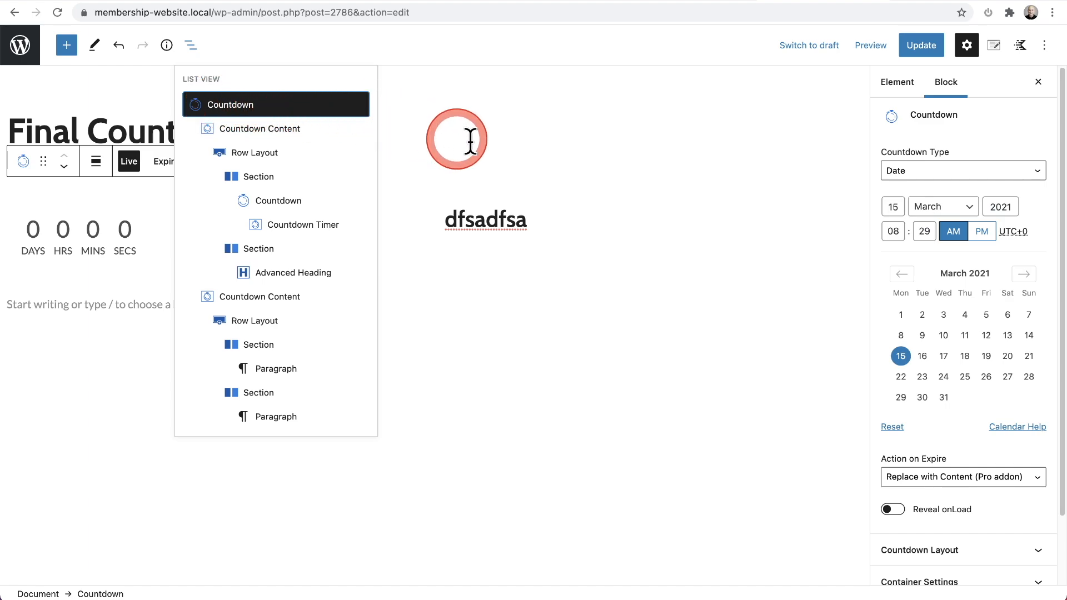
left_click(935, 186)
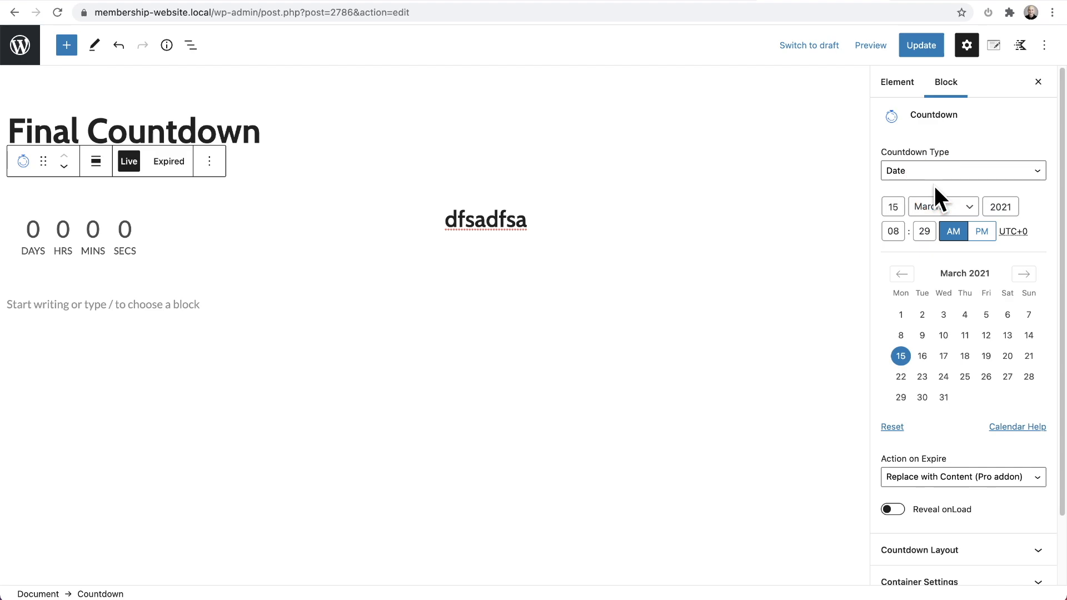
left_click(945, 398)
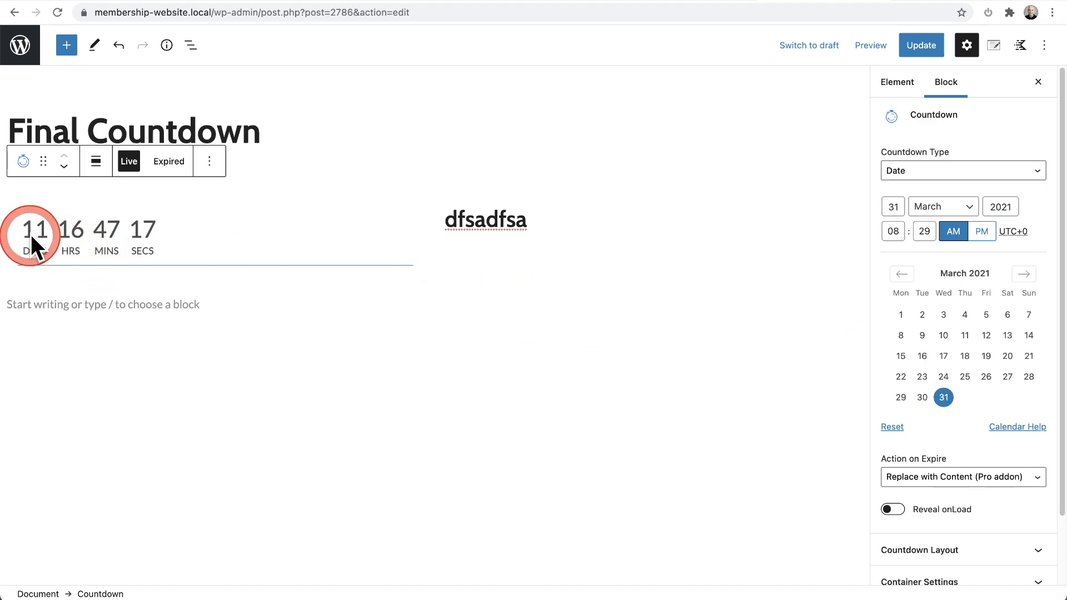
Step: Set the parent Countdown's end date to 1 March 2021 and switch its countdown type to Evergreen (Pro addon)
left_click(903, 317)
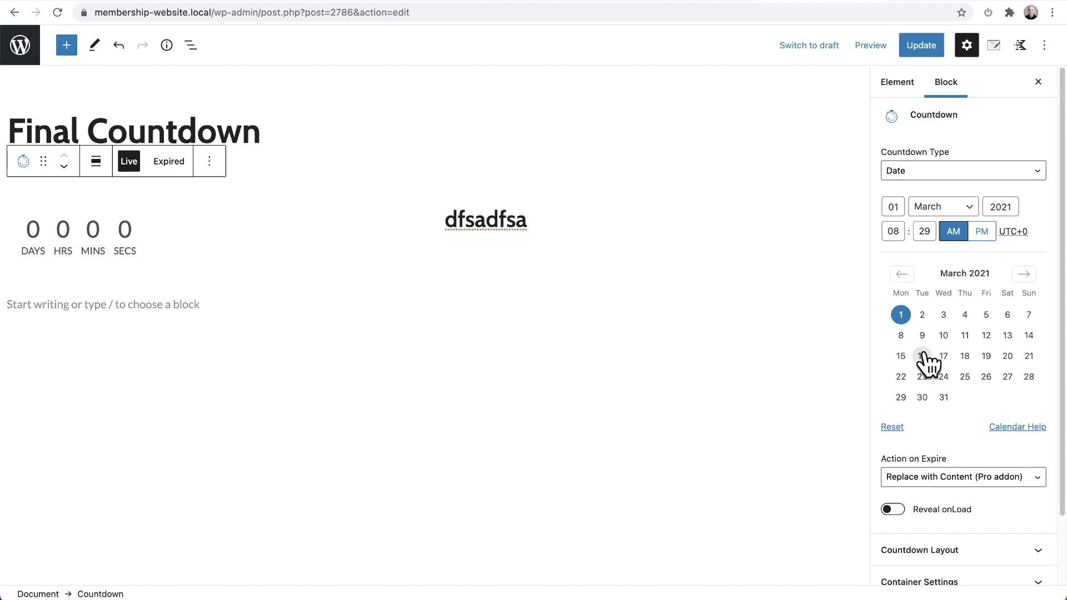
left_click(896, 172)
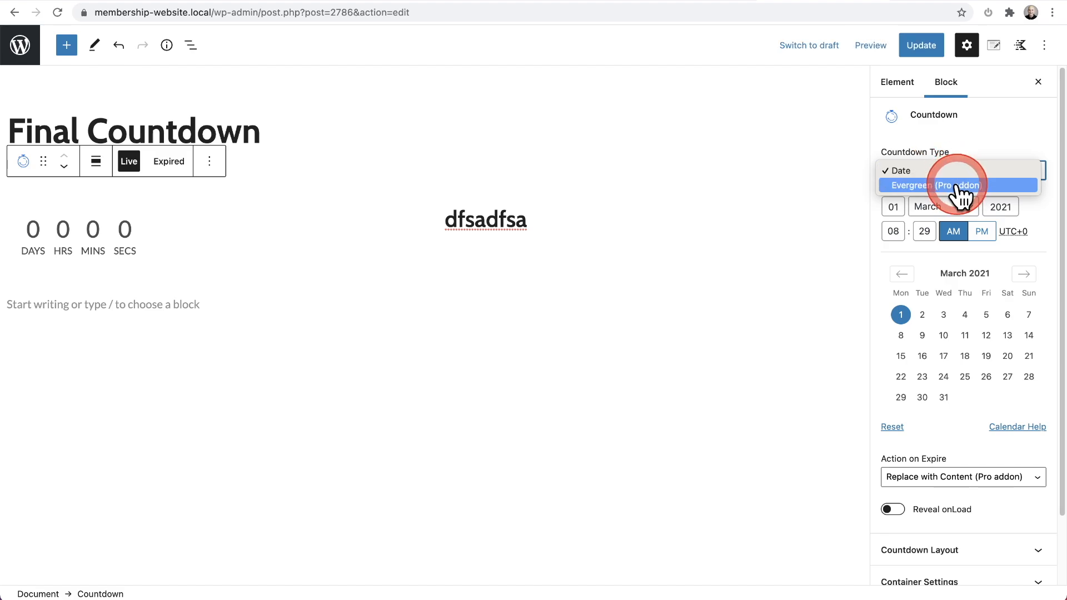
left_click(957, 186)
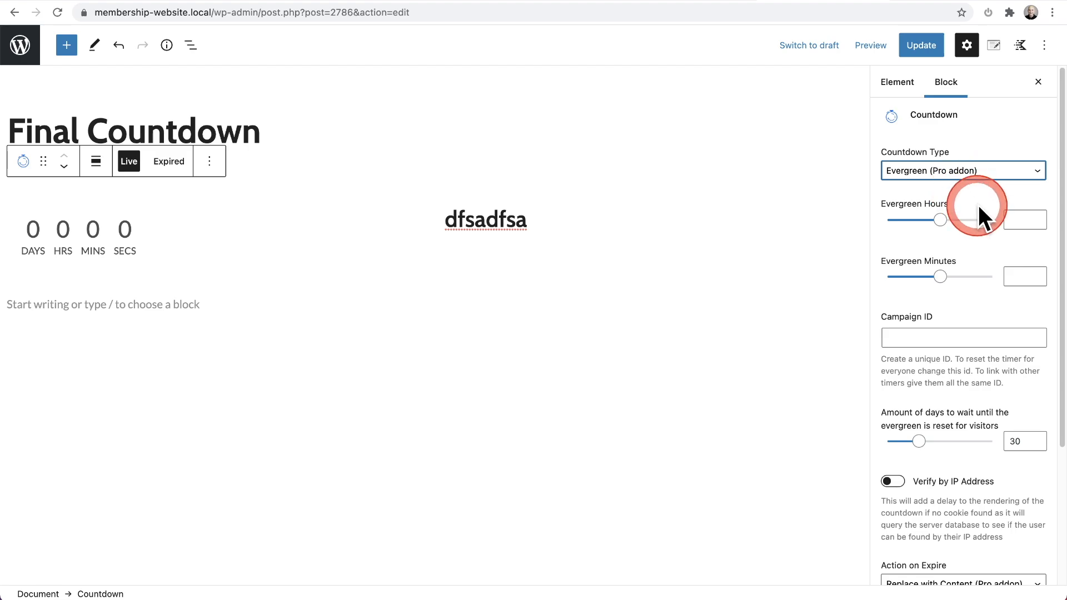
Step: Set the evergreen countdown duration to 22 hours and 16 minutes
left_click(1007, 217)
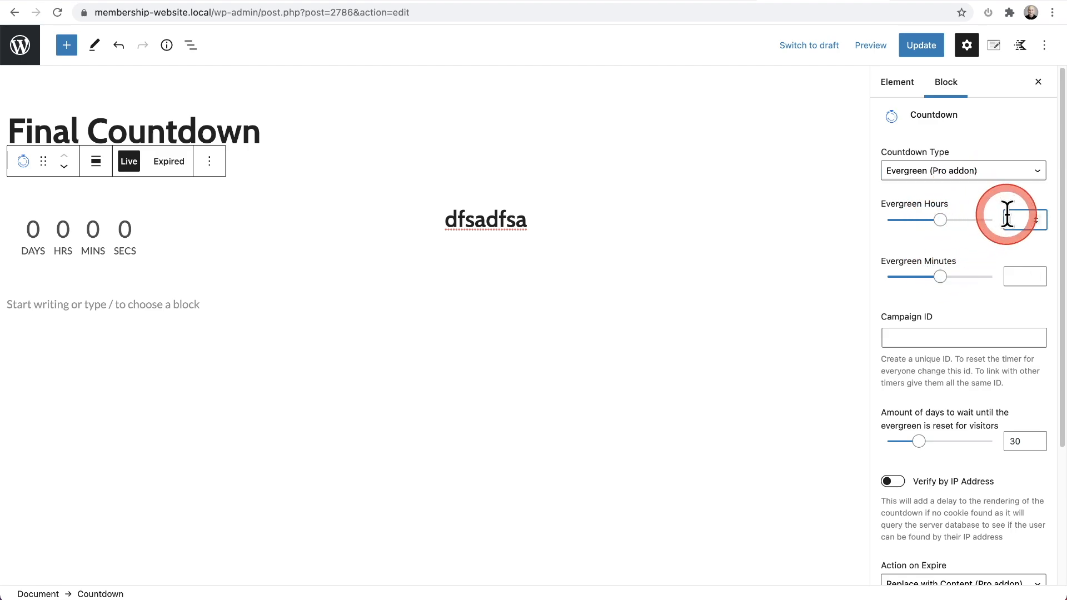
type("22")
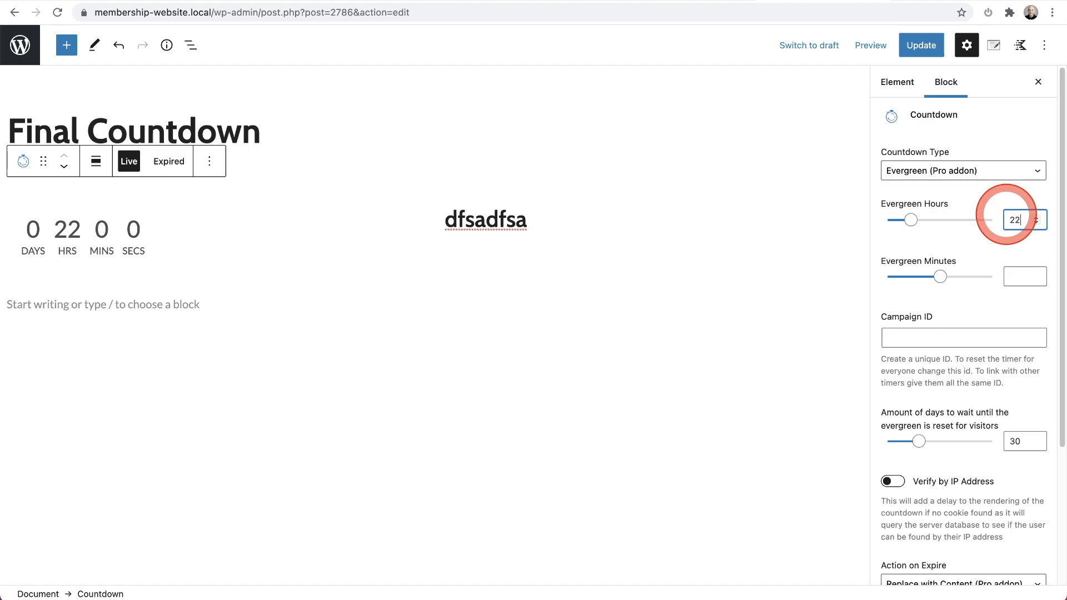
left_click(1013, 275)
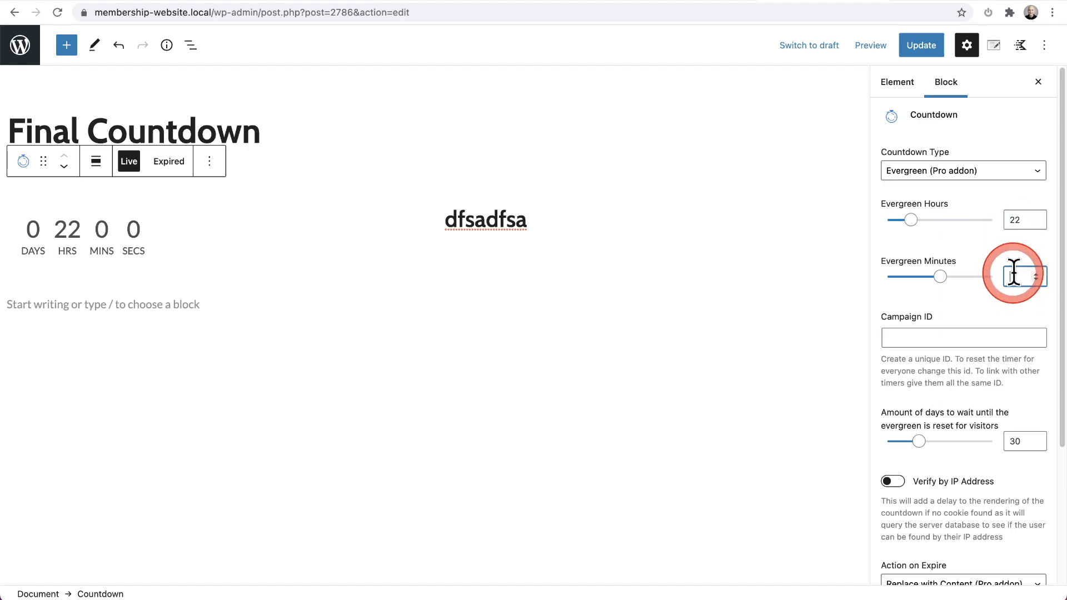
type("16")
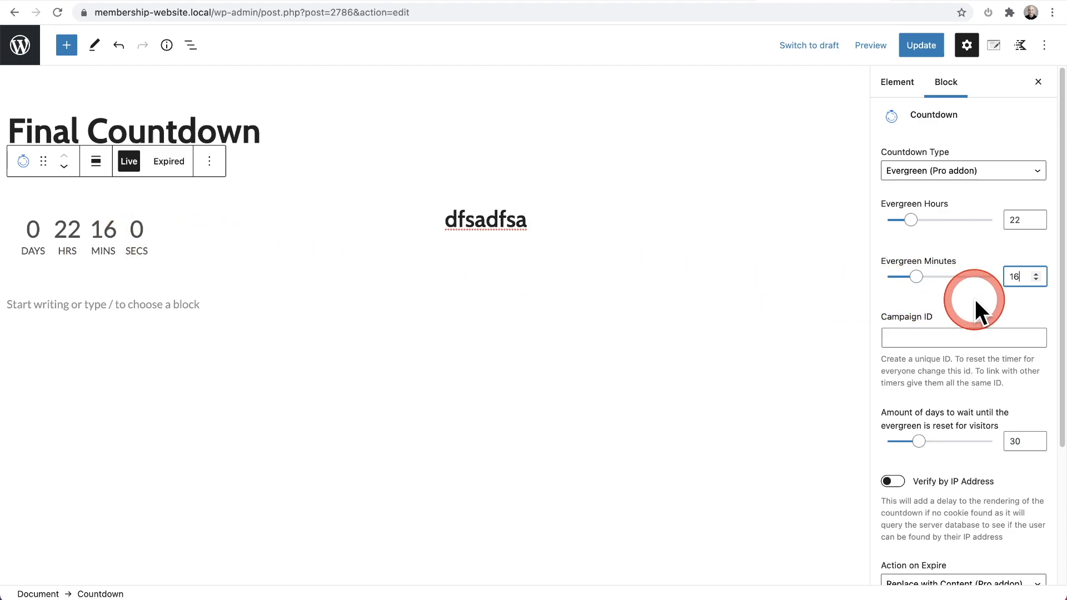
Step: Enable visitor verification by IP address for the evergreen countdown
scroll(971, 294, "down", 2)
scroll(971, 300, "down", 5)
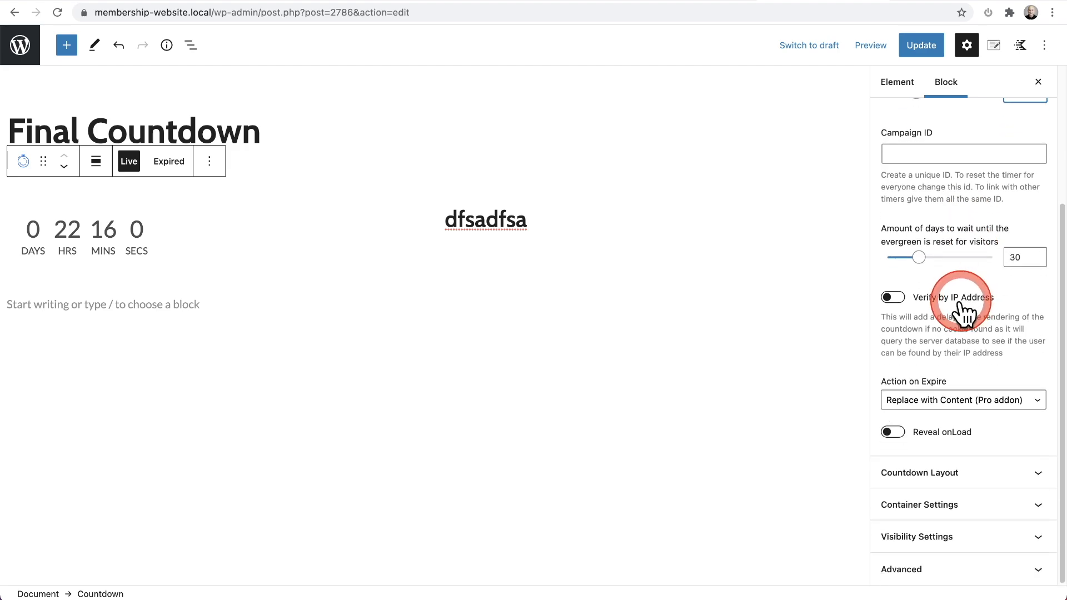
left_click(922, 303)
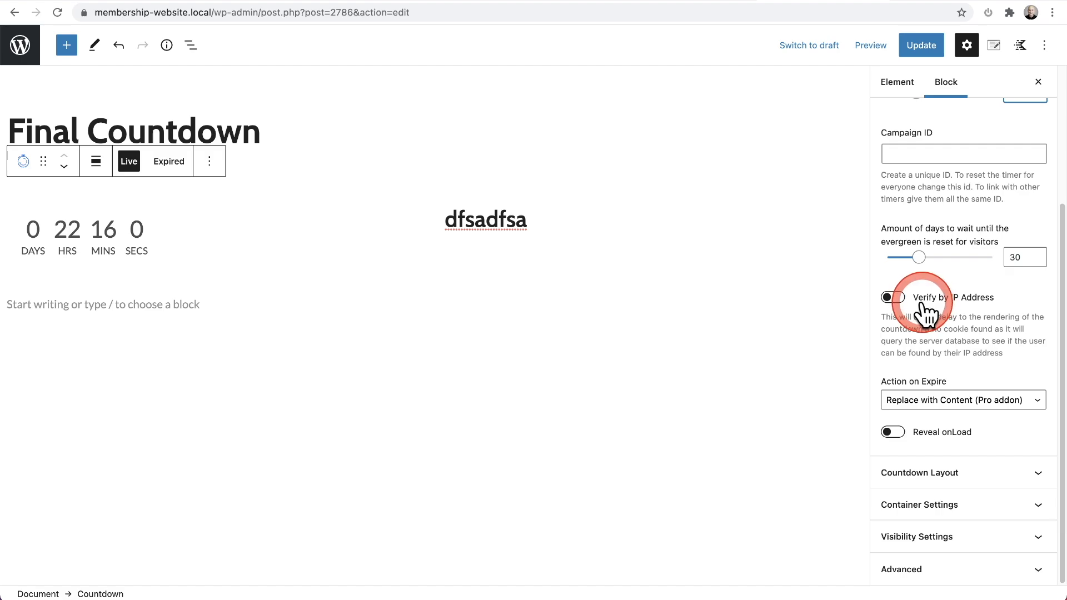
left_click(894, 300)
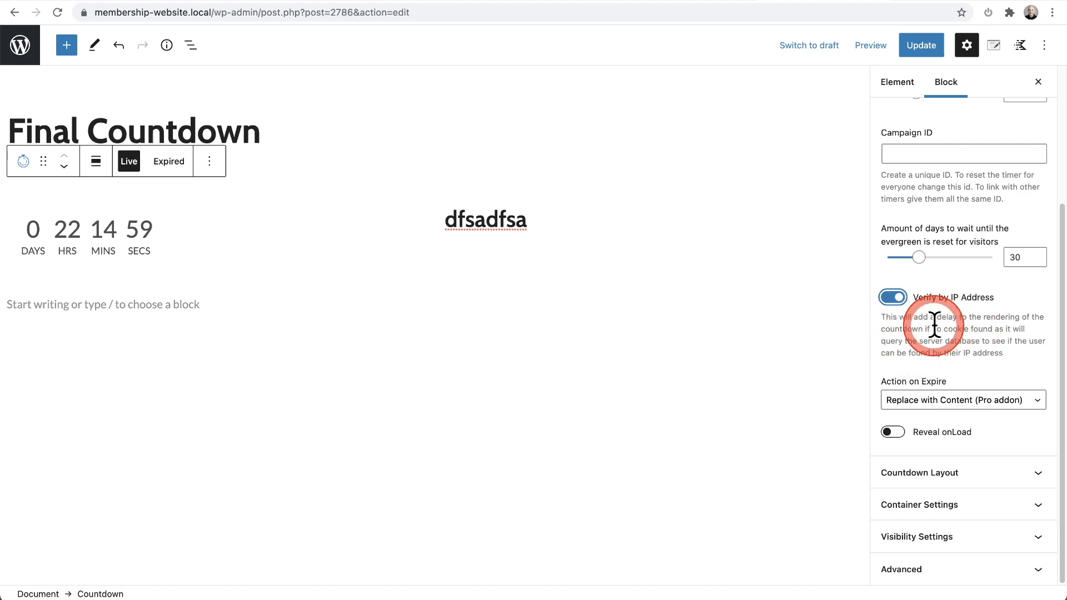
Step: Examine how the sale page's promotional countdown bar behaves while moving through the page, and return to the Final Countdown element
left_click(931, 1)
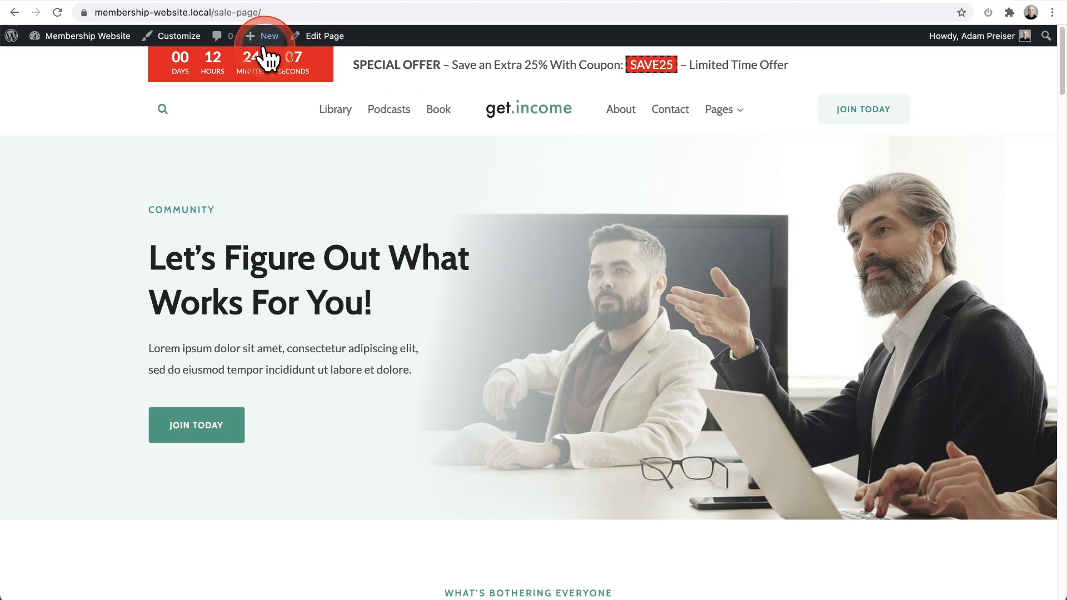
scroll(466, 272, "down", 2)
scroll(565, 281, "down", 8)
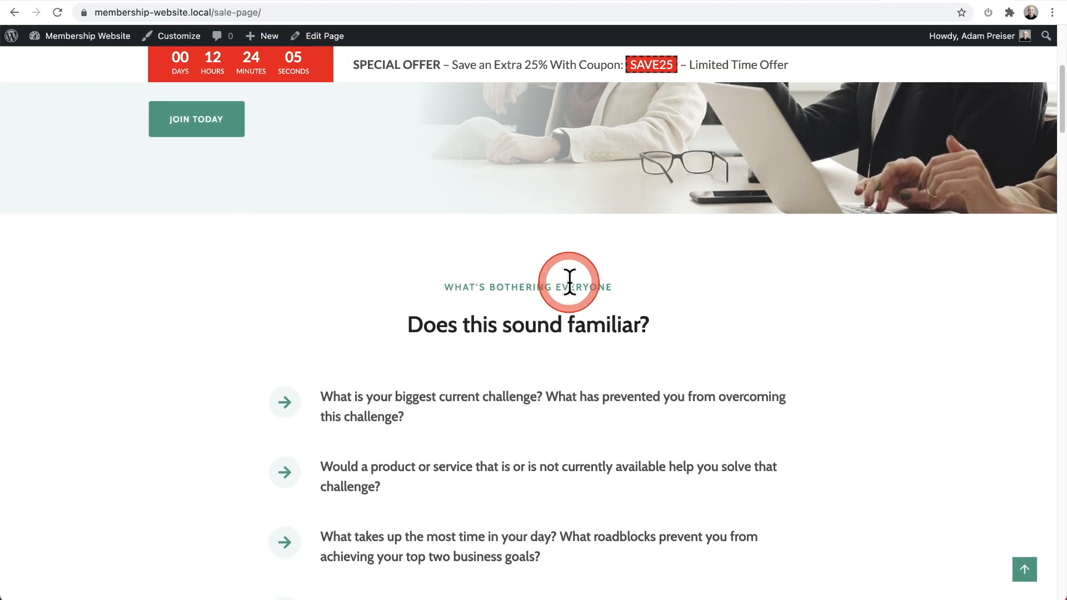
left_click(570, 284)
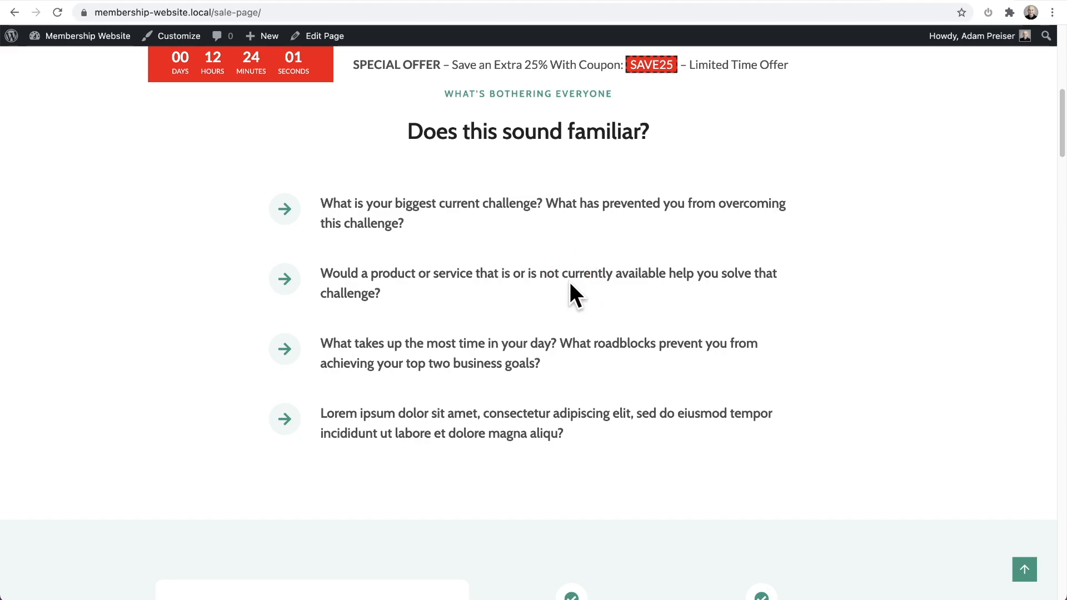
scroll(569, 282, "up", 3)
left_click(568, 283)
left_click(522, 359)
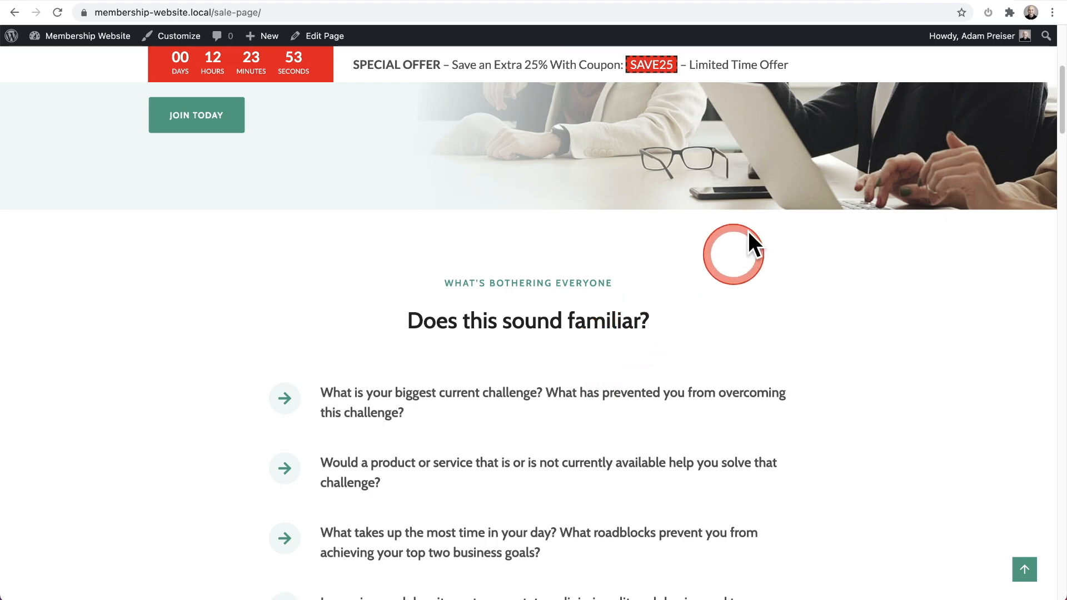
left_click(833, 5)
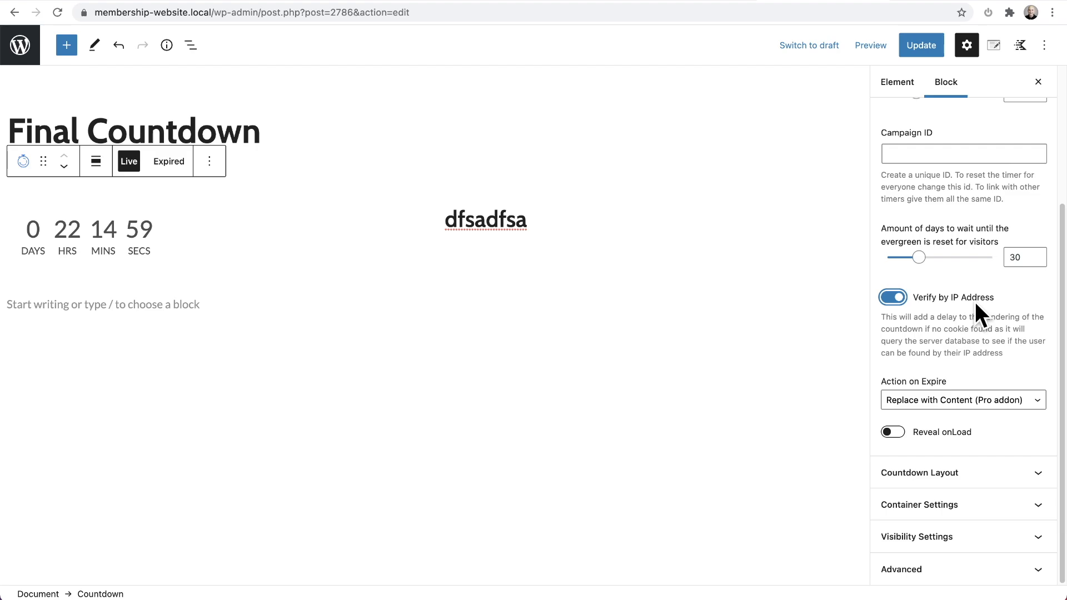
Step: Enter "newvisitoffer" as the evergreen countdown's campaign ID
scroll(975, 302, "up", 3)
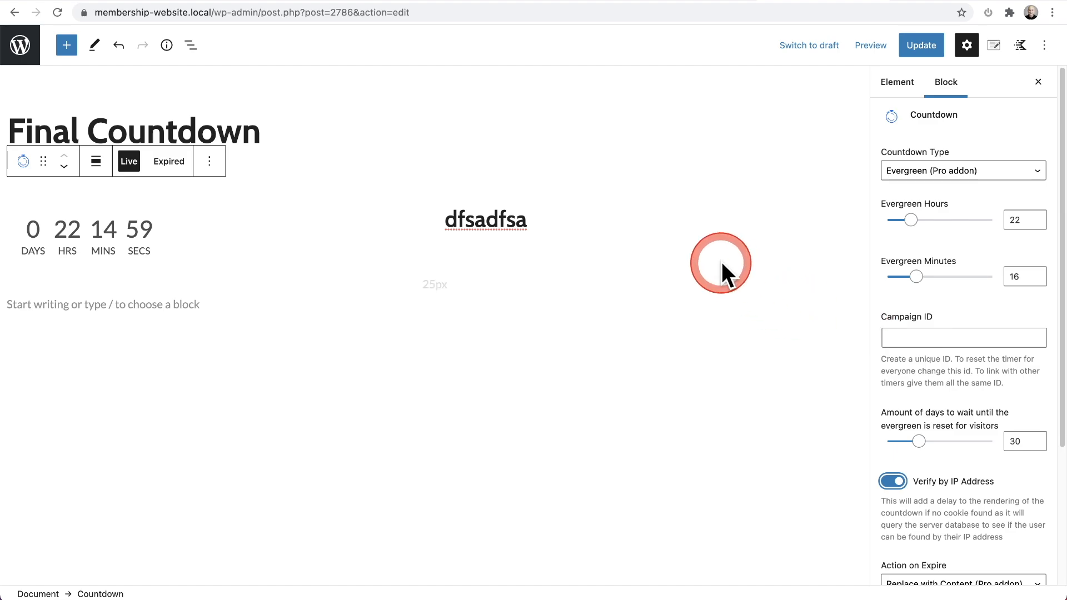
left_click(902, 336)
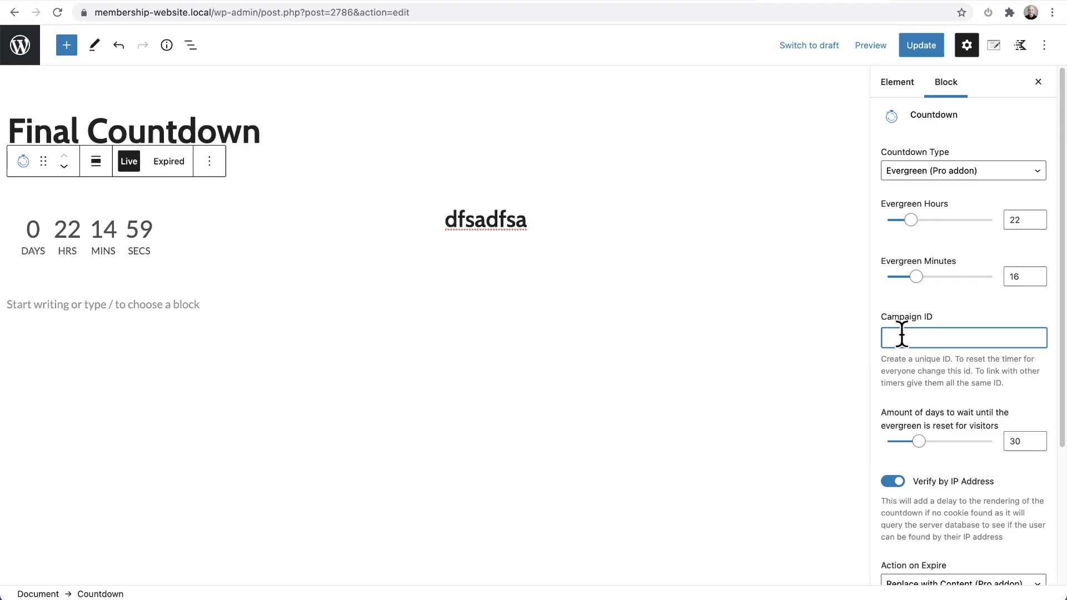
type("newvisitoffer")
double_click(898, 339)
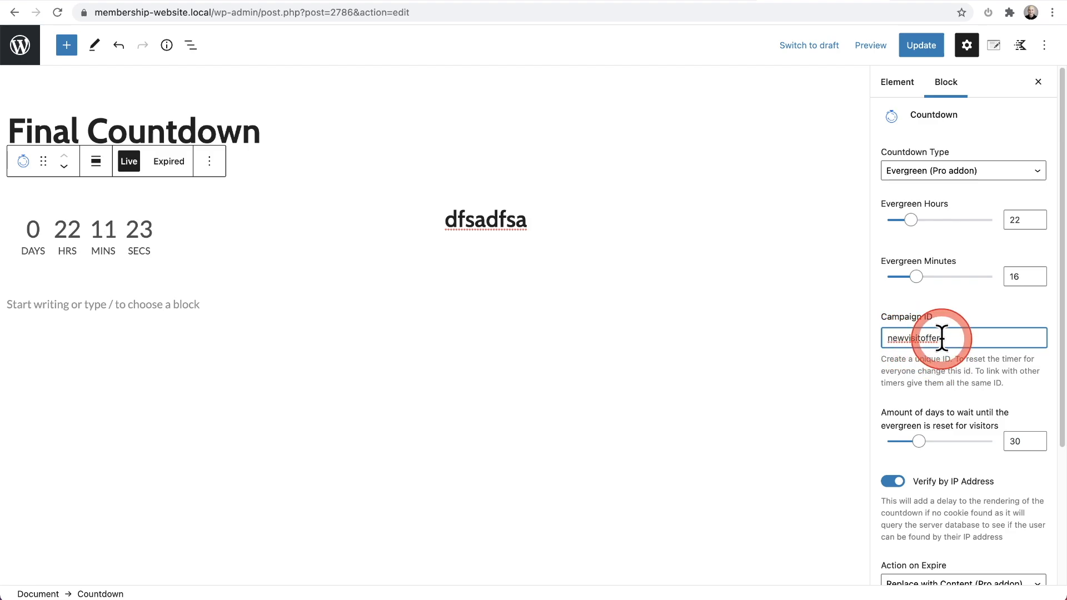
left_click(944, 339)
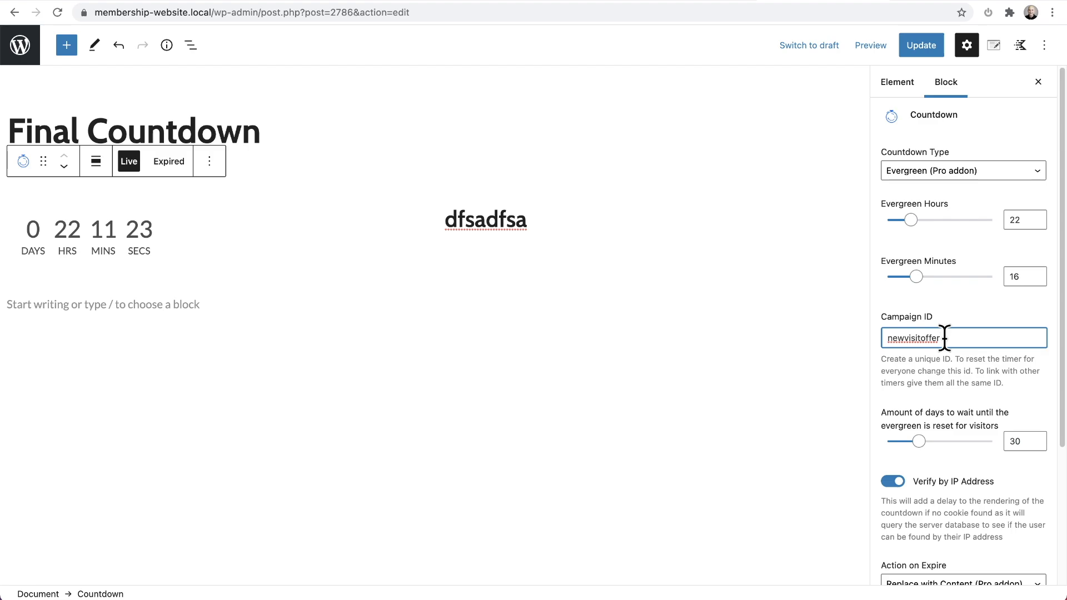
left_click_drag(943, 339, 905, 338)
Step: Review the waiting period before the evergreen timer resets for visitors and check the sale page's promotional bar again
scroll(905, 339, "down", 2)
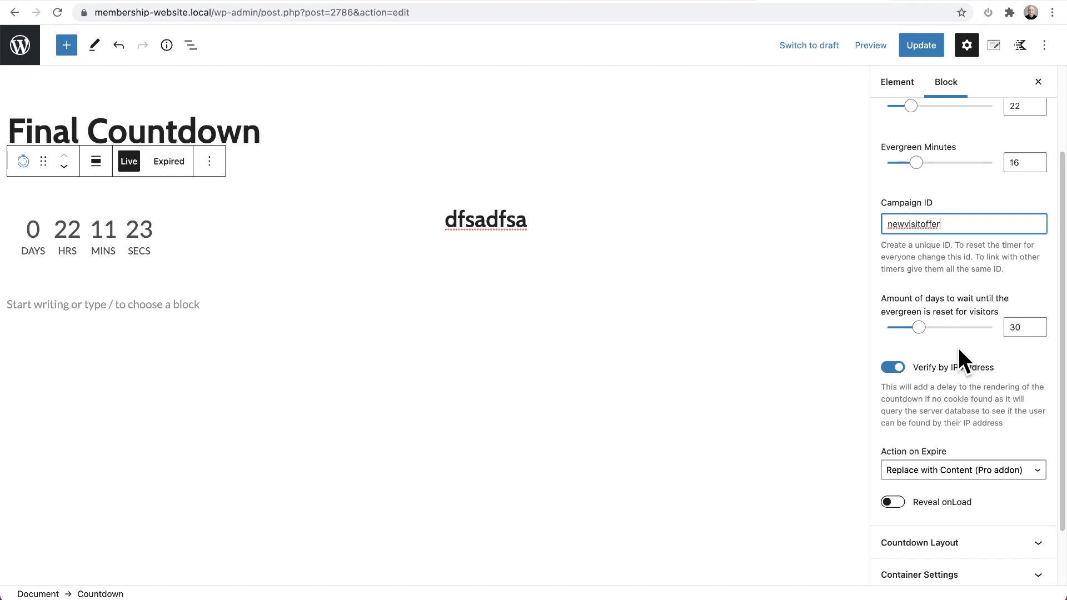
left_click(1026, 326)
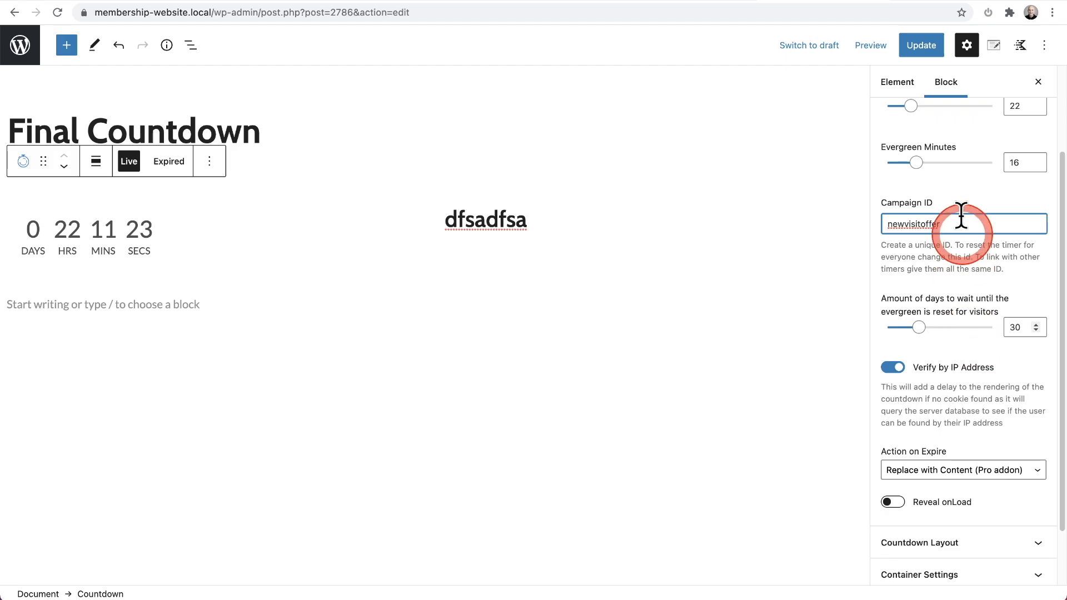
left_click(934, 1)
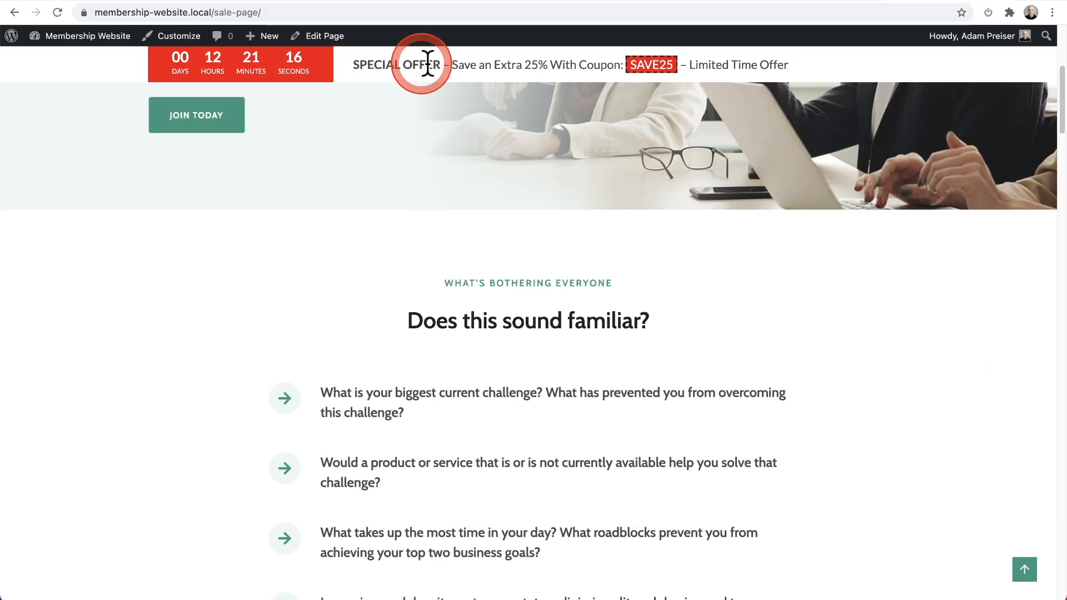
left_click(810, 1)
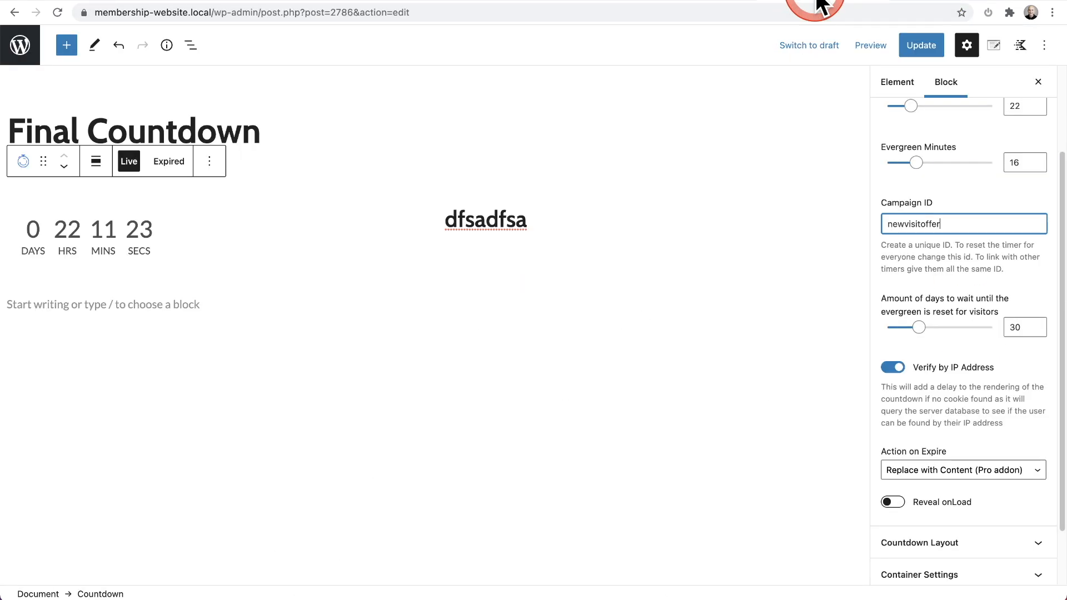
Step: Leave the Final Countdown element without saving and open the Fixed Countdown timer element, dismissing its autosave notice
left_click(31, 46)
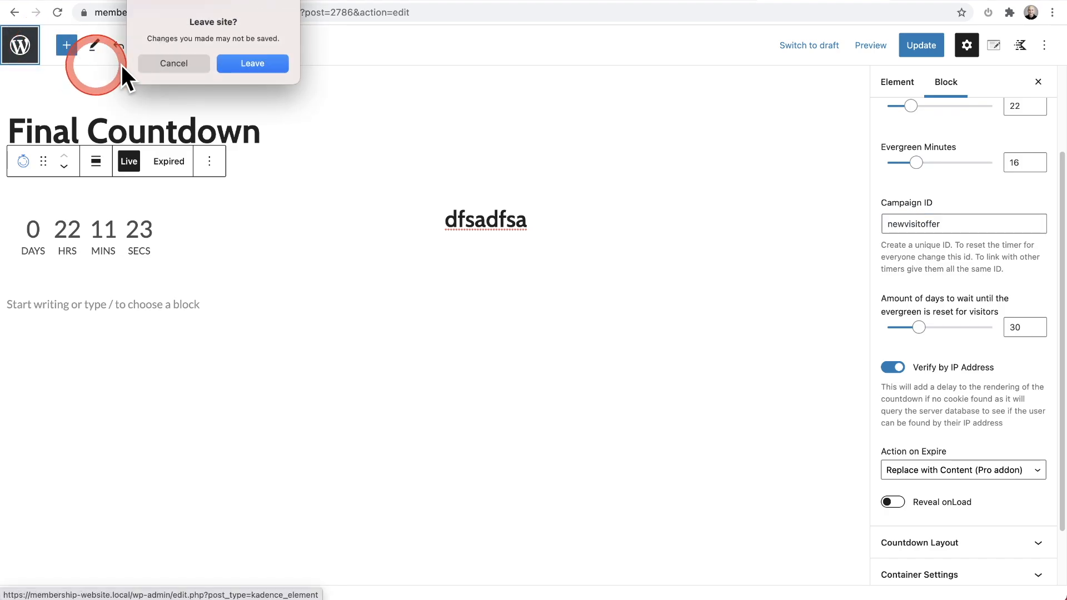
left_click(248, 62)
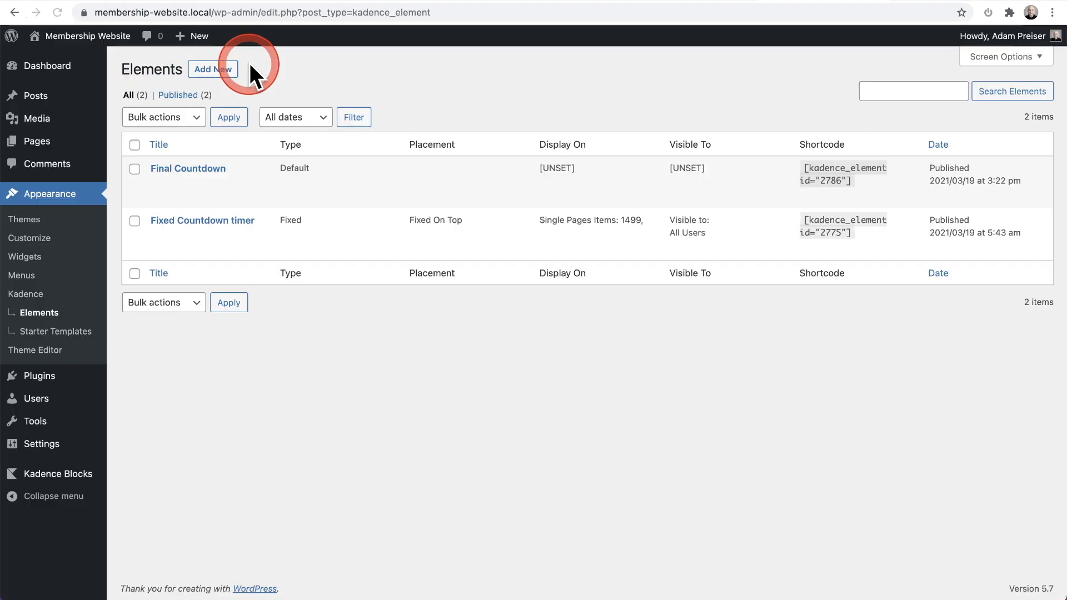
left_click(188, 221)
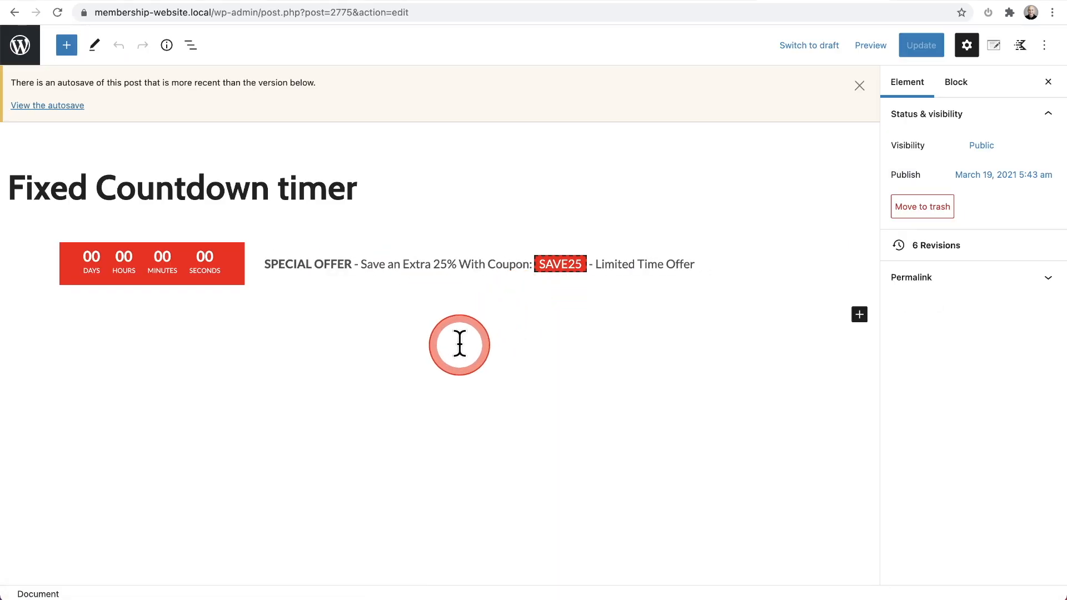
left_click(859, 86)
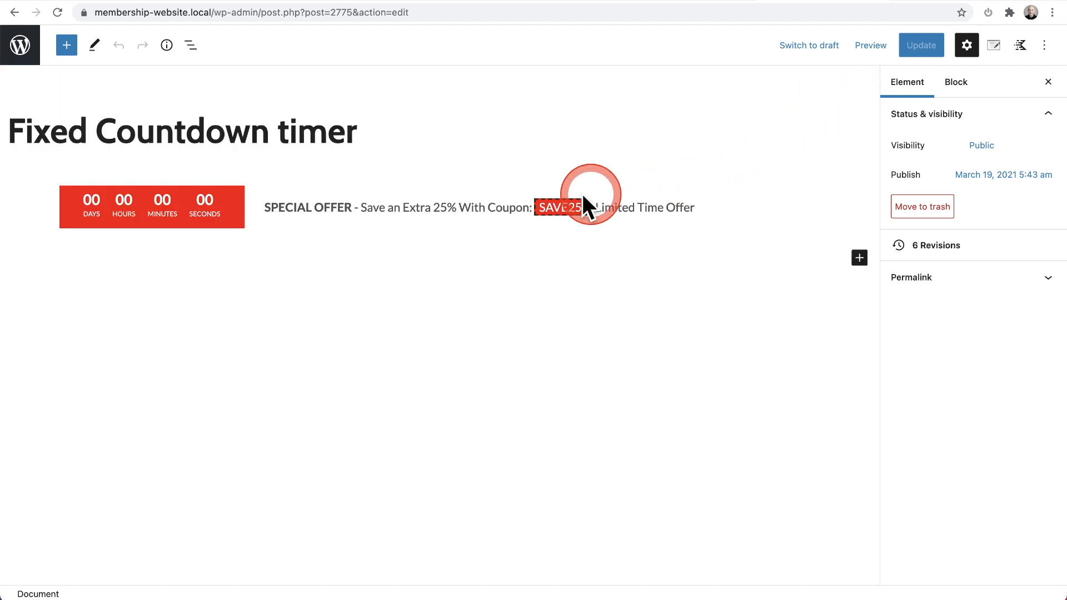
Step: Inspect the Fixed Countdown timer's special offer heading and the element's placement and display rules
left_click(765, 203)
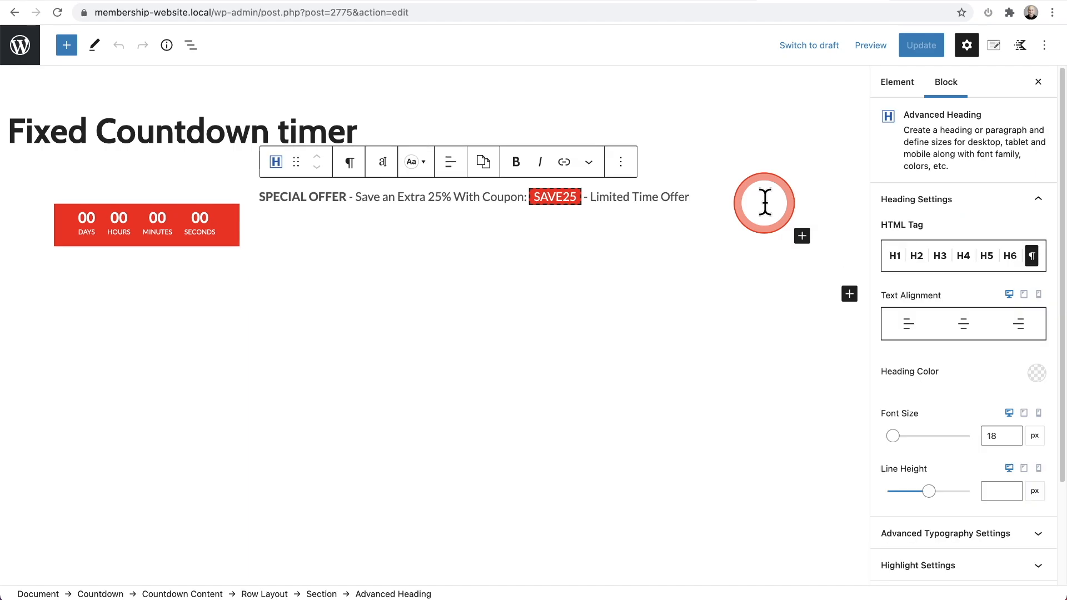
left_click(995, 48)
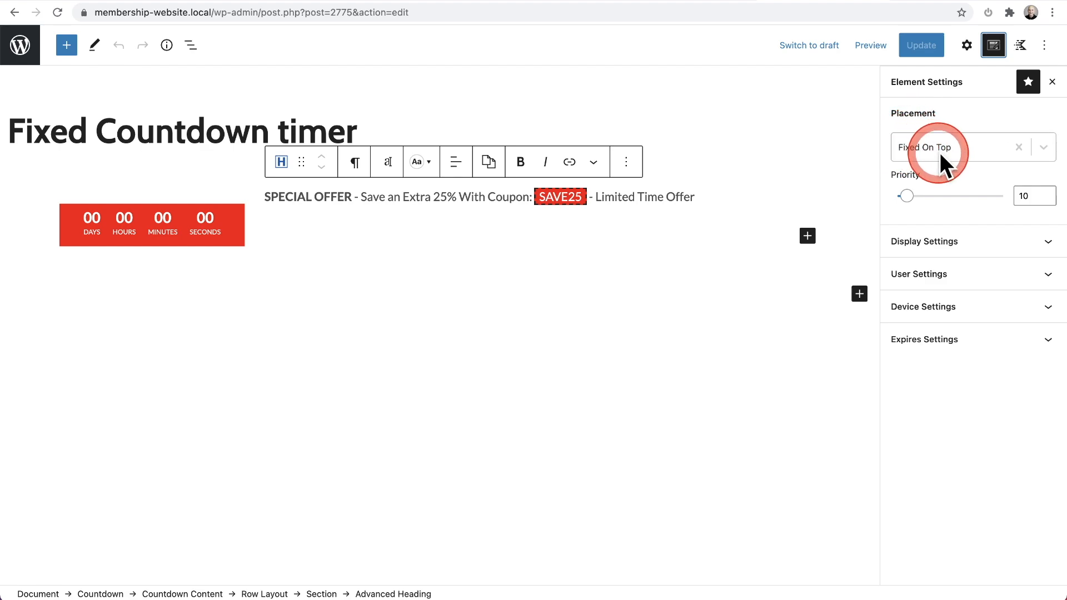
left_click(953, 241)
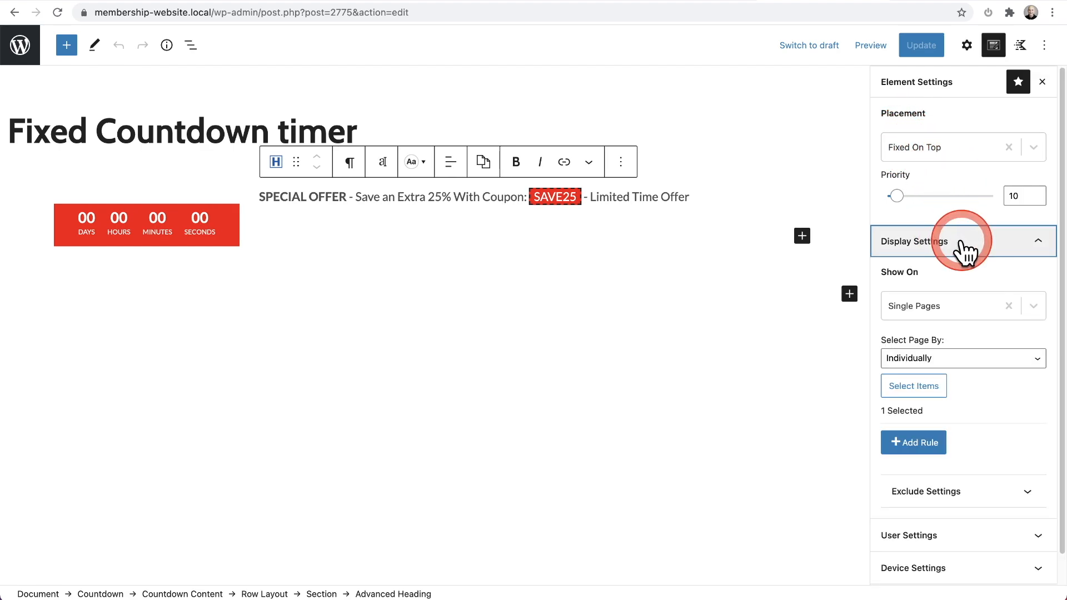
scroll(963, 249, "down", 1)
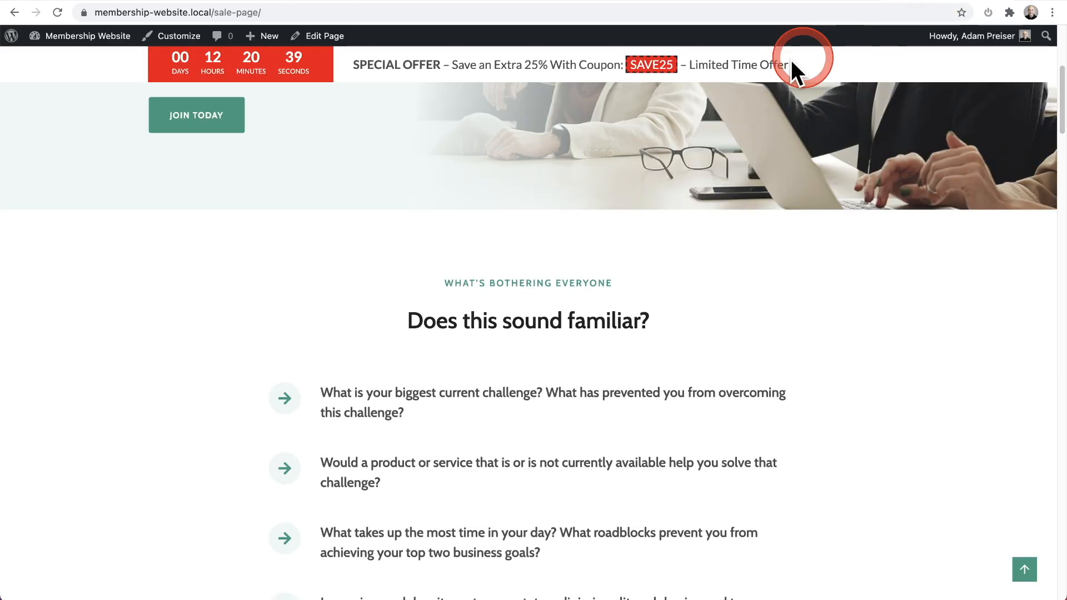
Step: Compare the sale page with the home page to check where the promotional bar appears, and return to the element editor
scroll(345, 161, "up", 5)
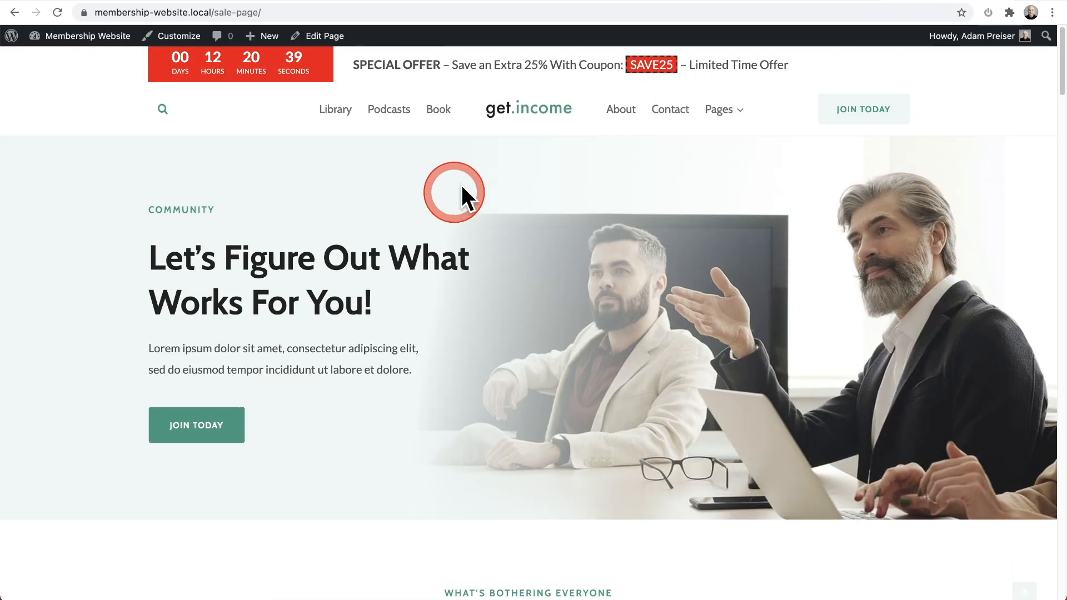
left_click(538, 114)
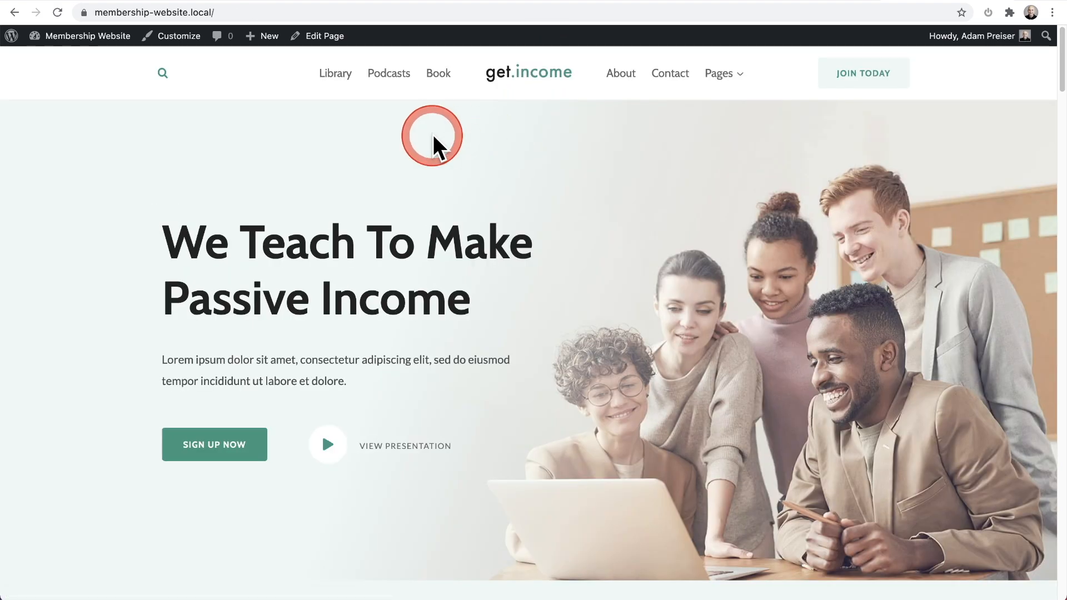
left_click(868, 81)
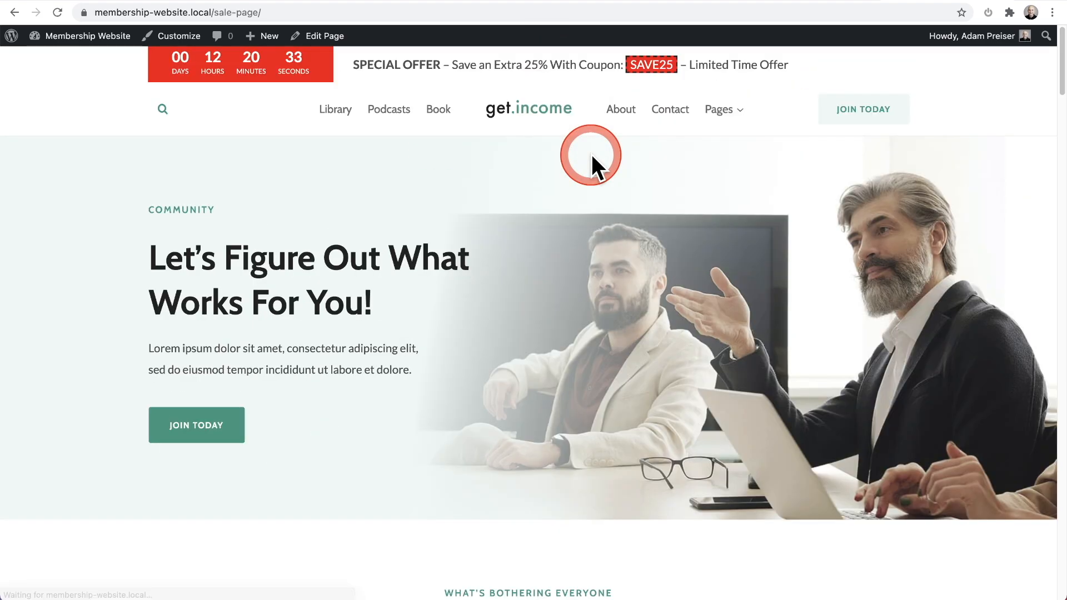
left_click(788, 4)
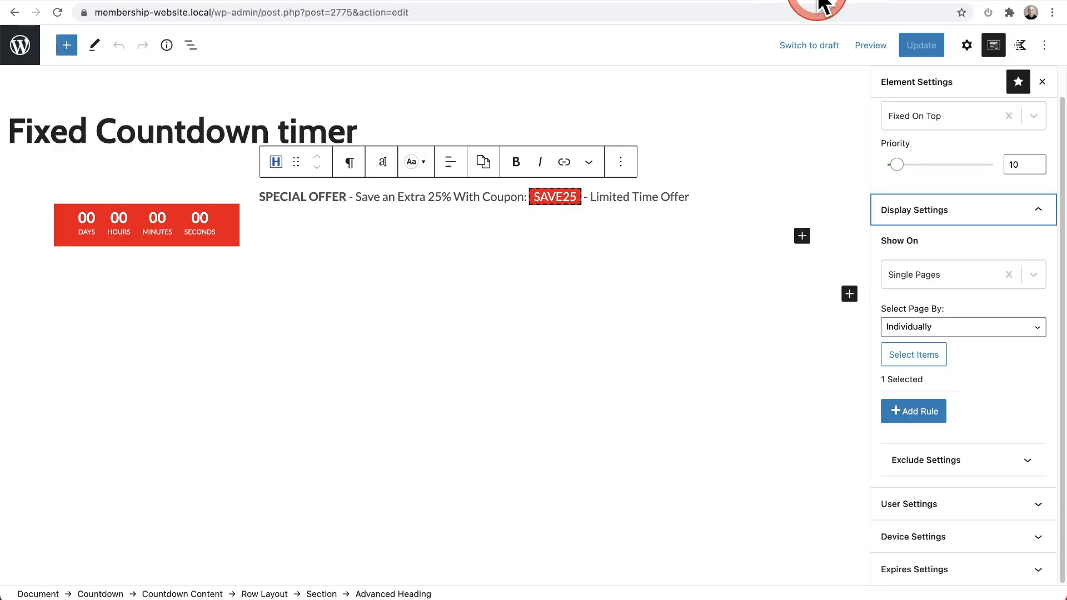
Step: Show the block settings in place of the element settings and select the outermost Countdown block from the block list
left_click(994, 45)
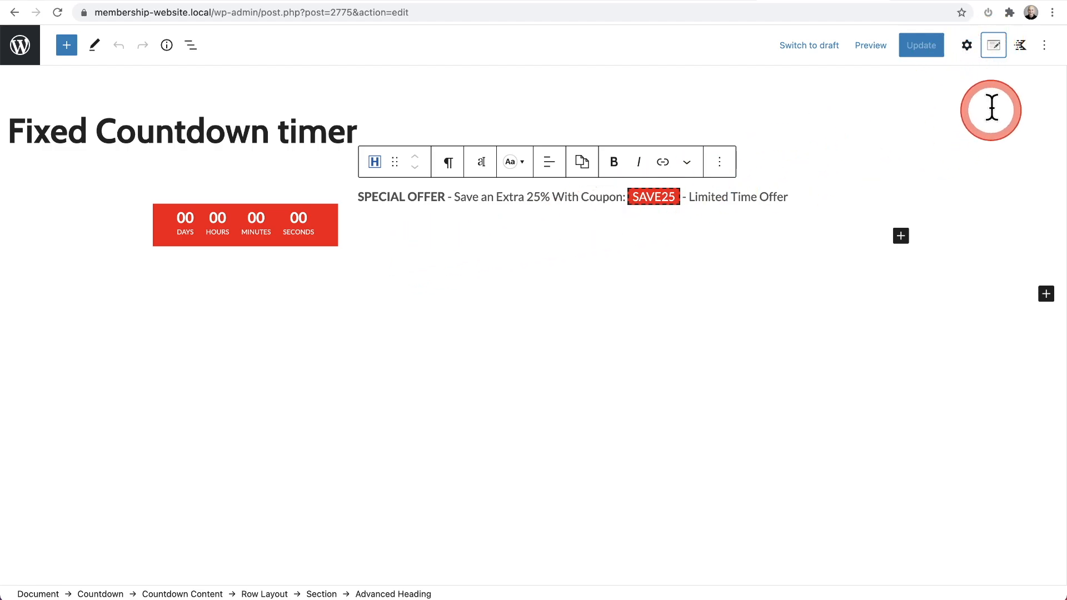
left_click(967, 47)
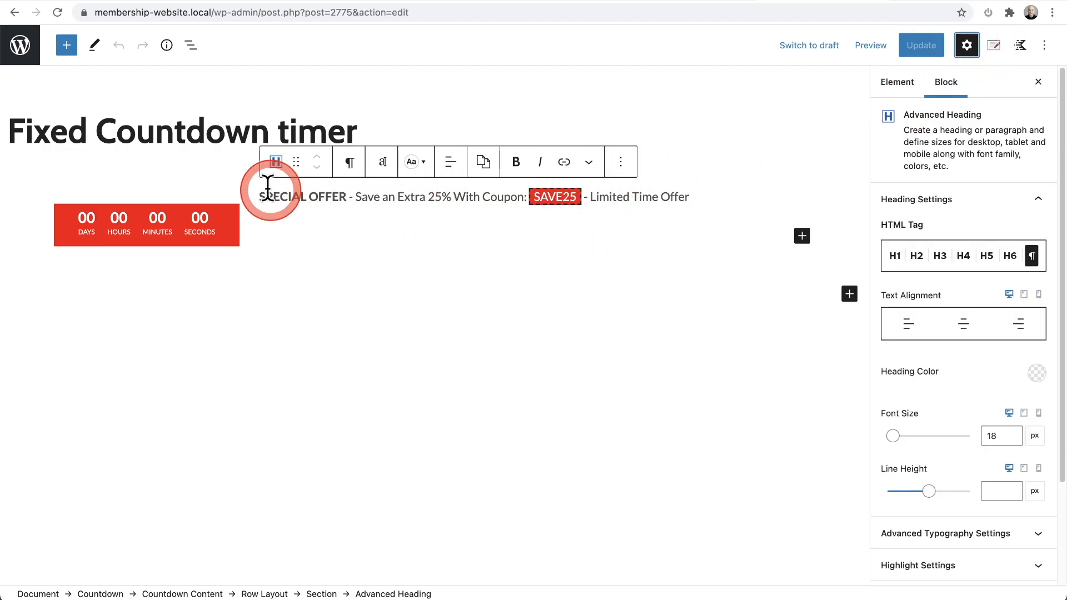
left_click(299, 225)
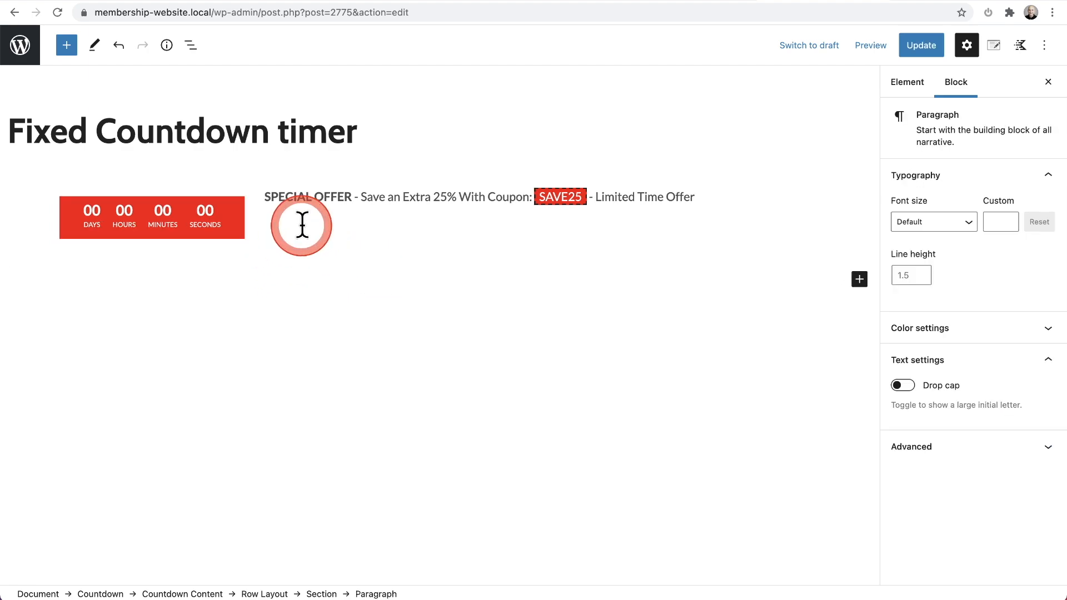
left_click(190, 45)
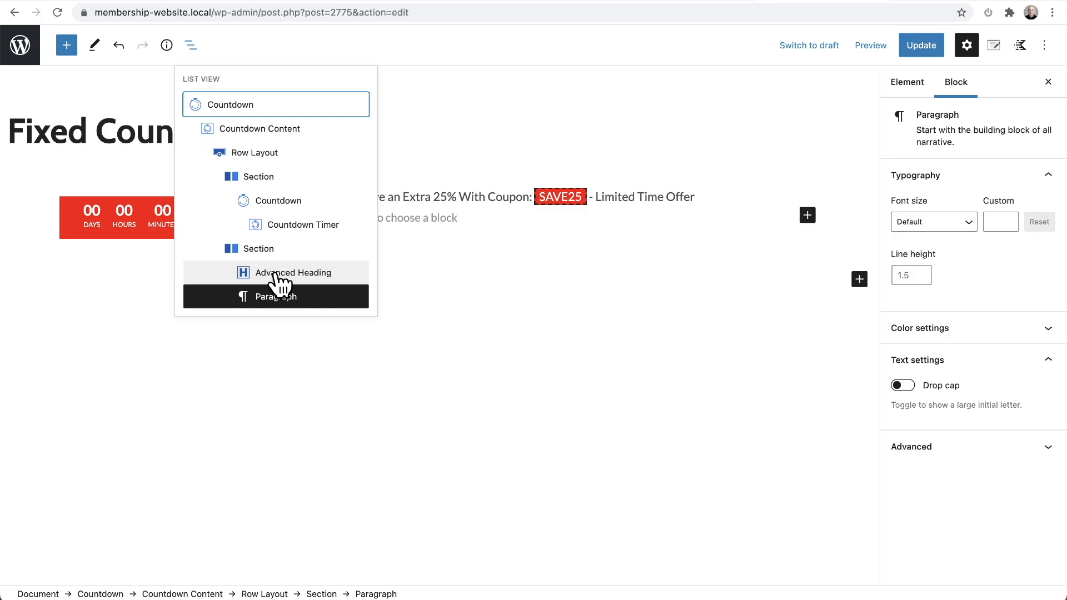
left_click(252, 106)
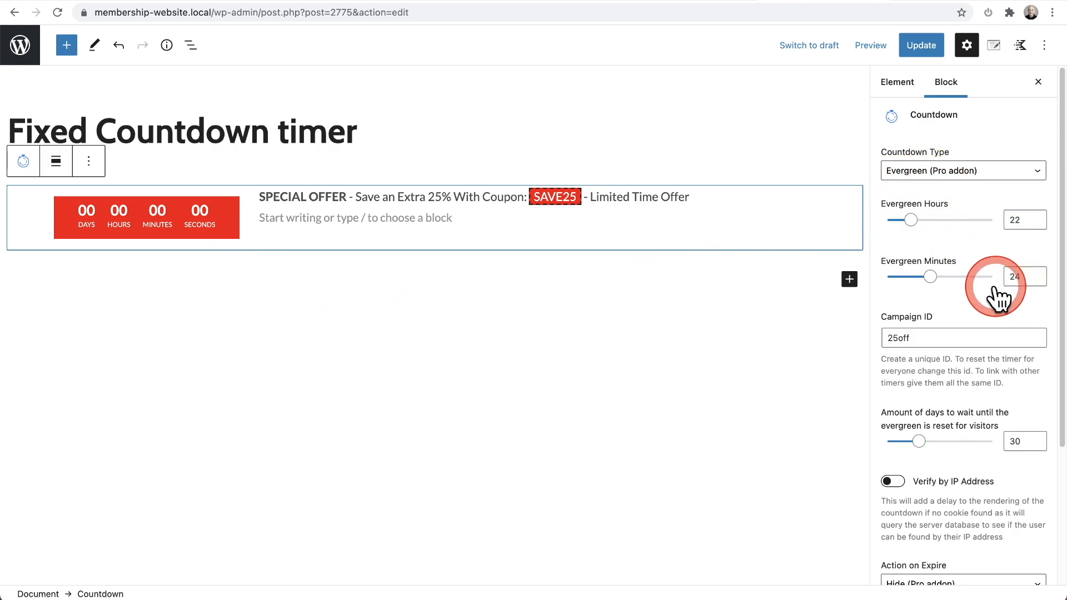
Step: Review the outer countdown's campaign ID, visitor reset and expiry settings, and check the promotional bar on the sale page
scroll(984, 283, "down", 2)
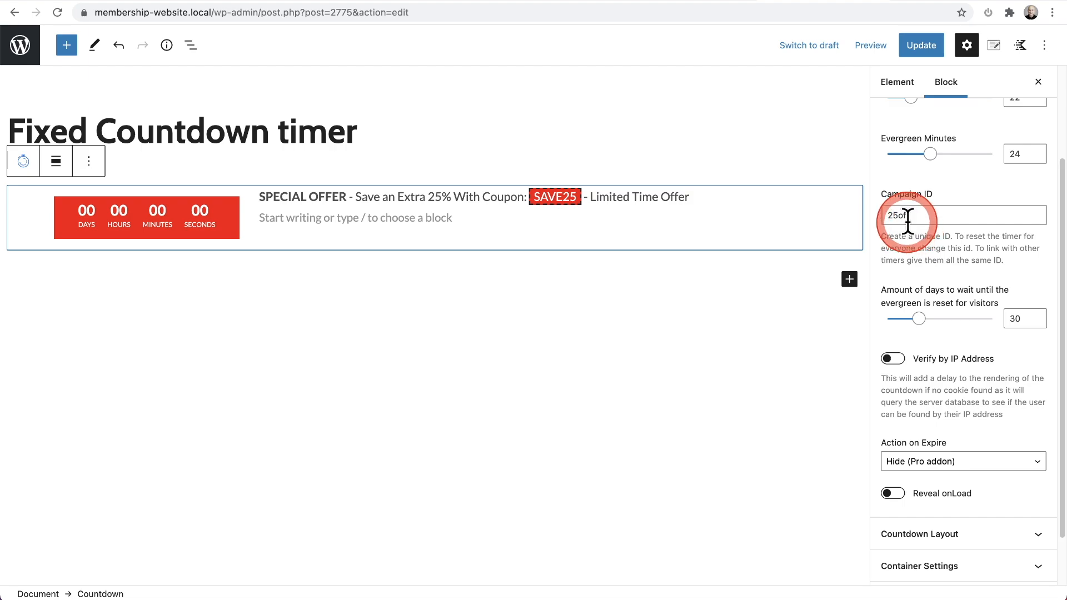
type("f")
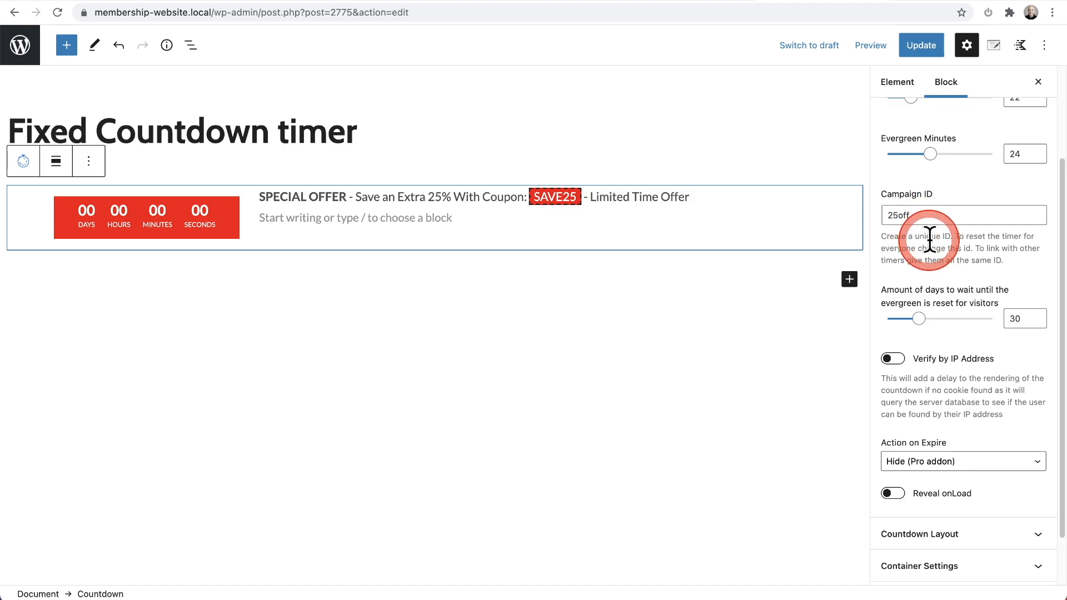
scroll(927, 239, "down", 1)
left_click(933, 396)
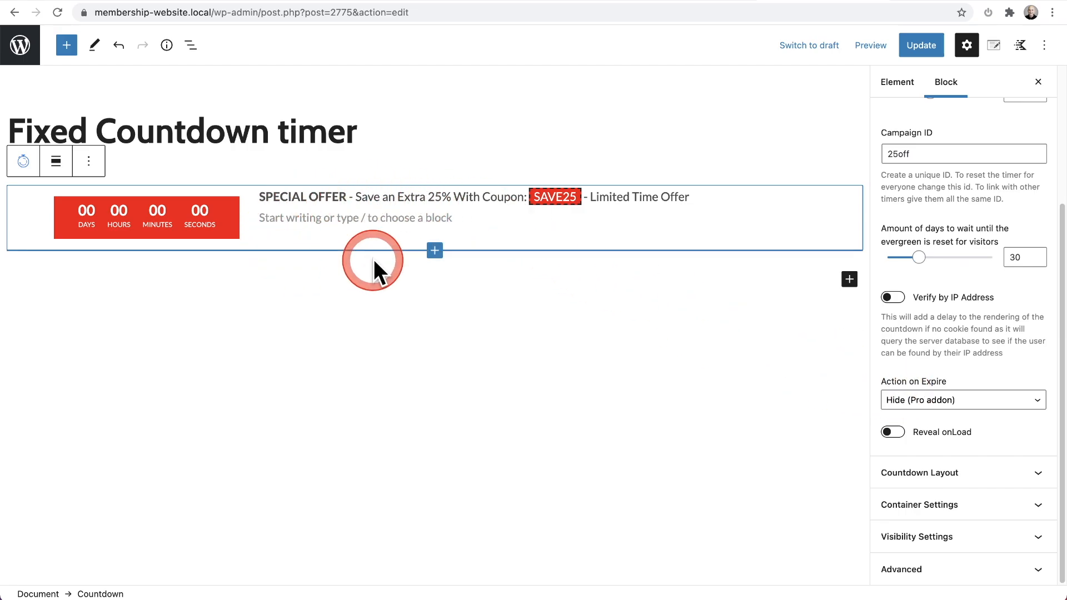
left_click(930, 1)
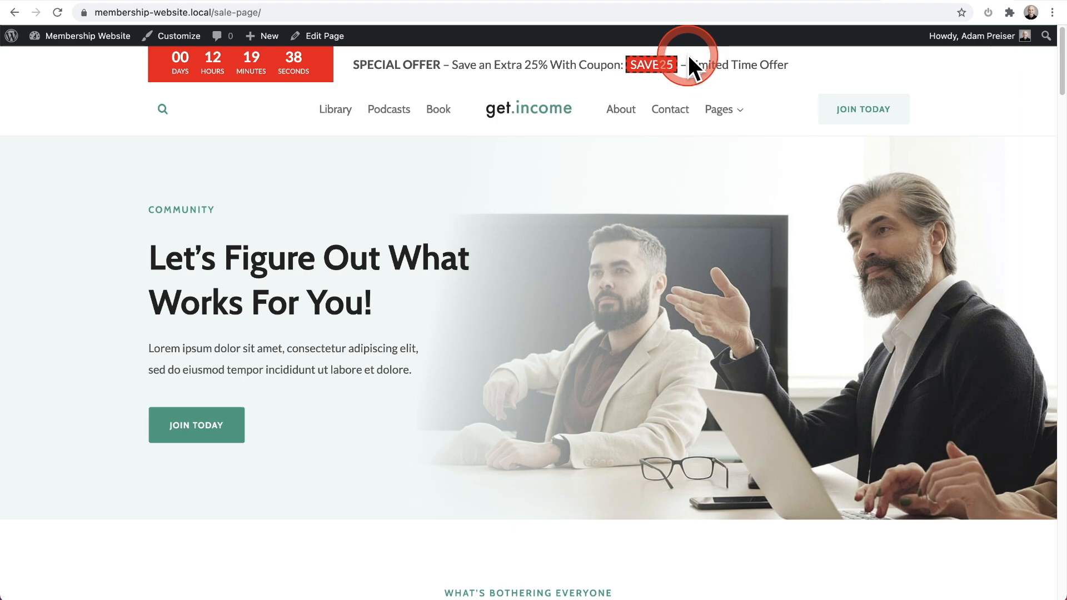
left_click(822, 5)
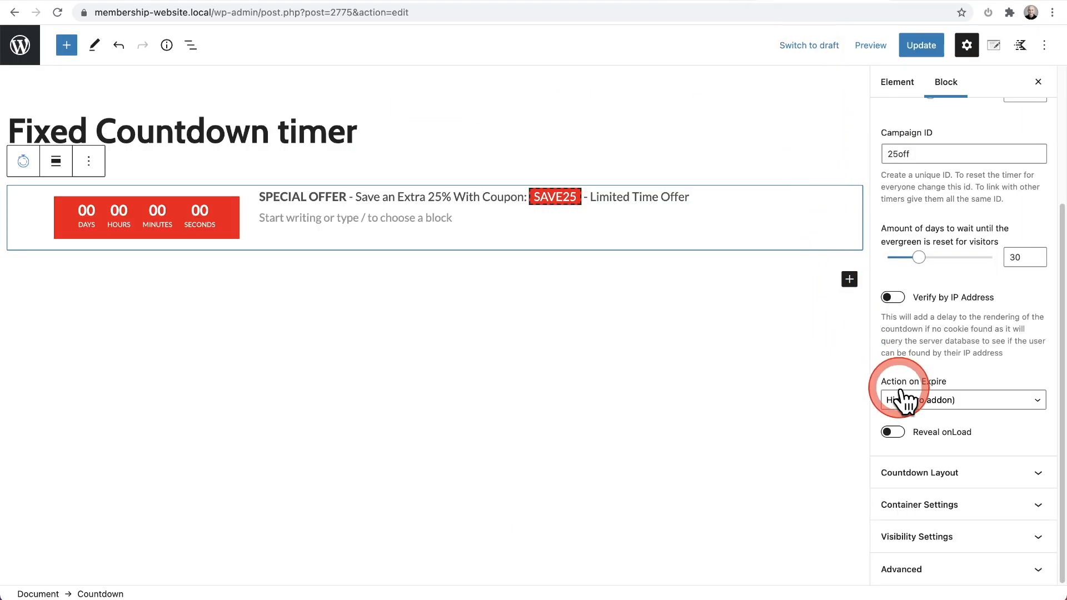
Step: Review the available Action on Expire options and the Countdown Layout settings of the outer Countdown block
left_click(945, 405)
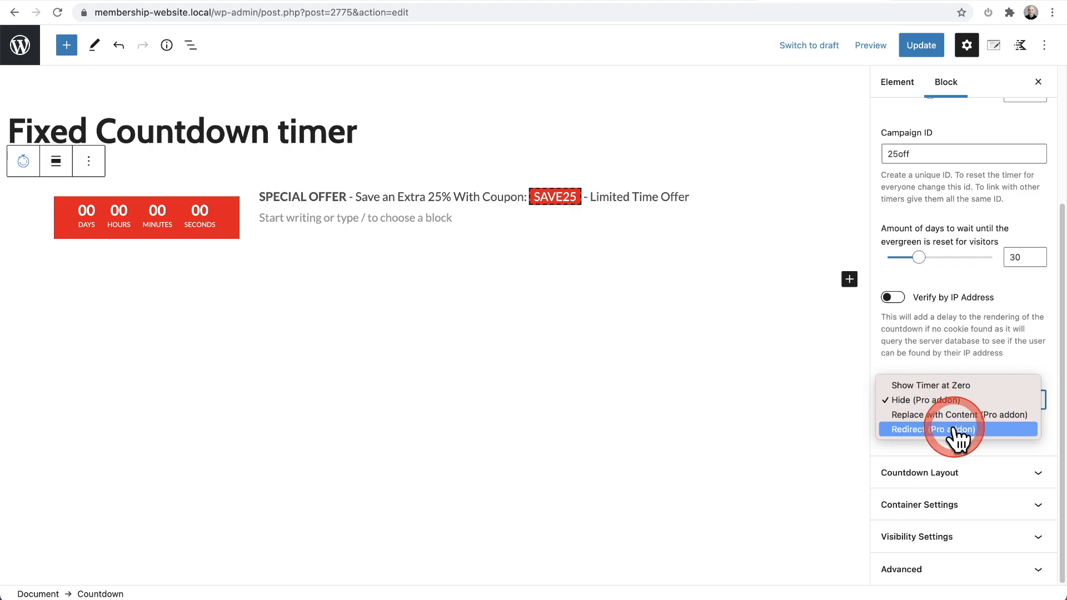
left_click(960, 356)
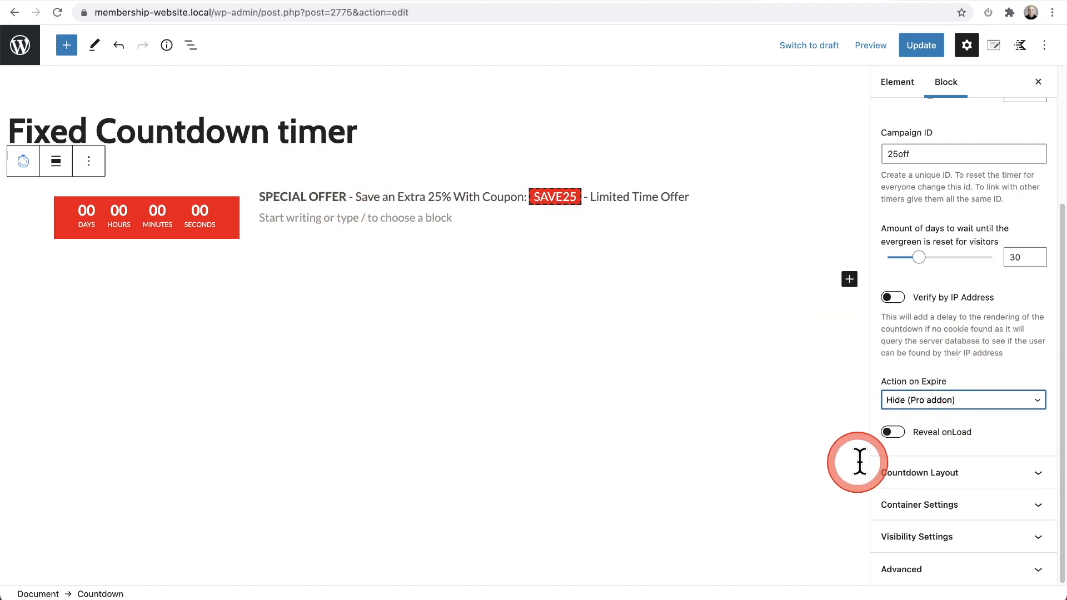
left_click(928, 473)
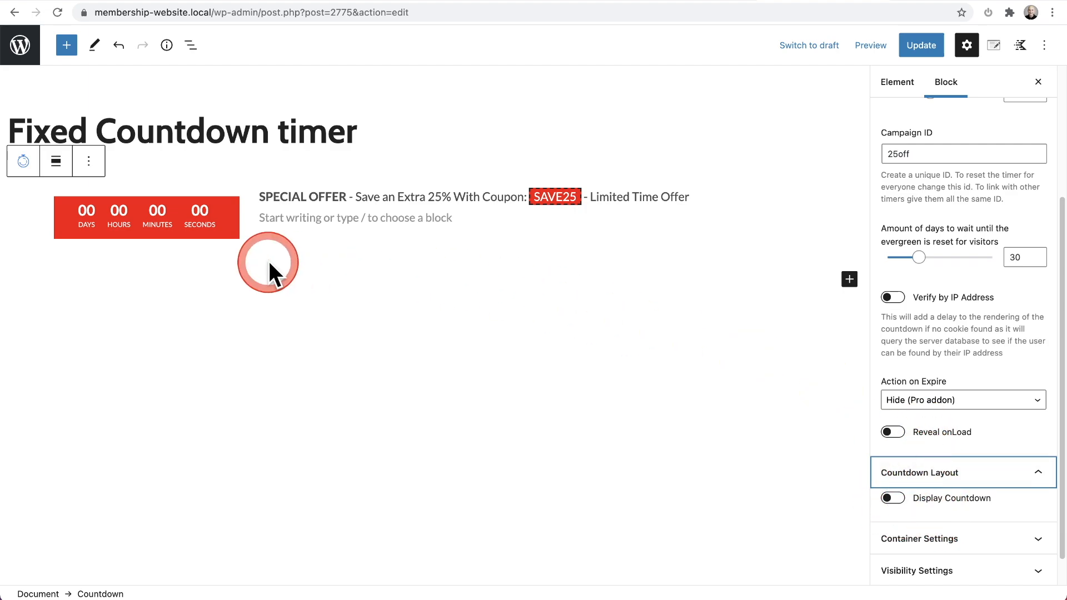
Step: Select the inner red countdown timer, follow its synced time settings to the parent block, and reselect the inner timer
left_click(226, 228)
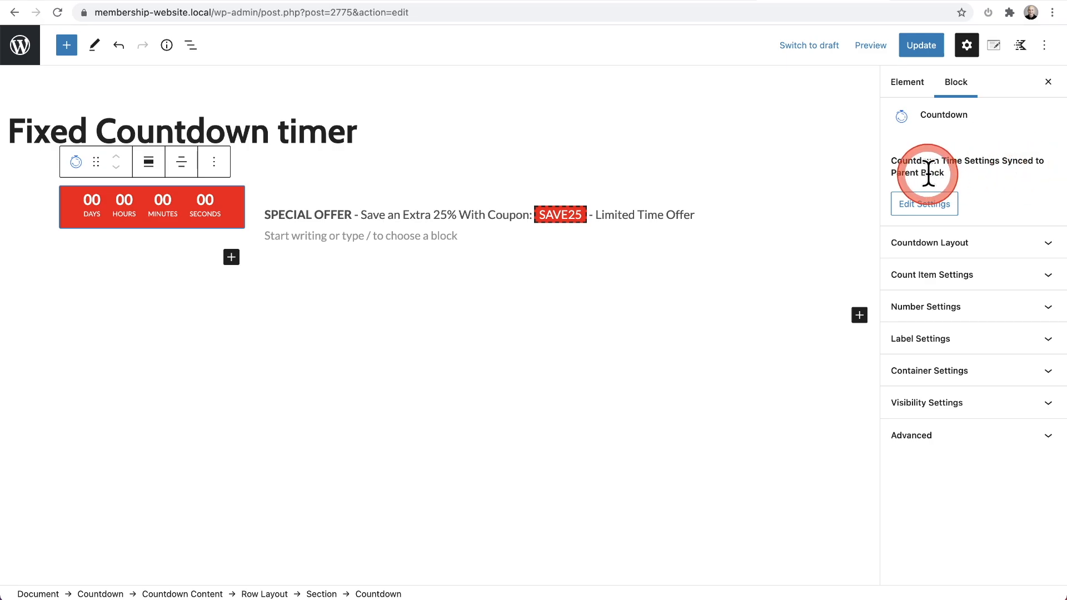
left_click(926, 206)
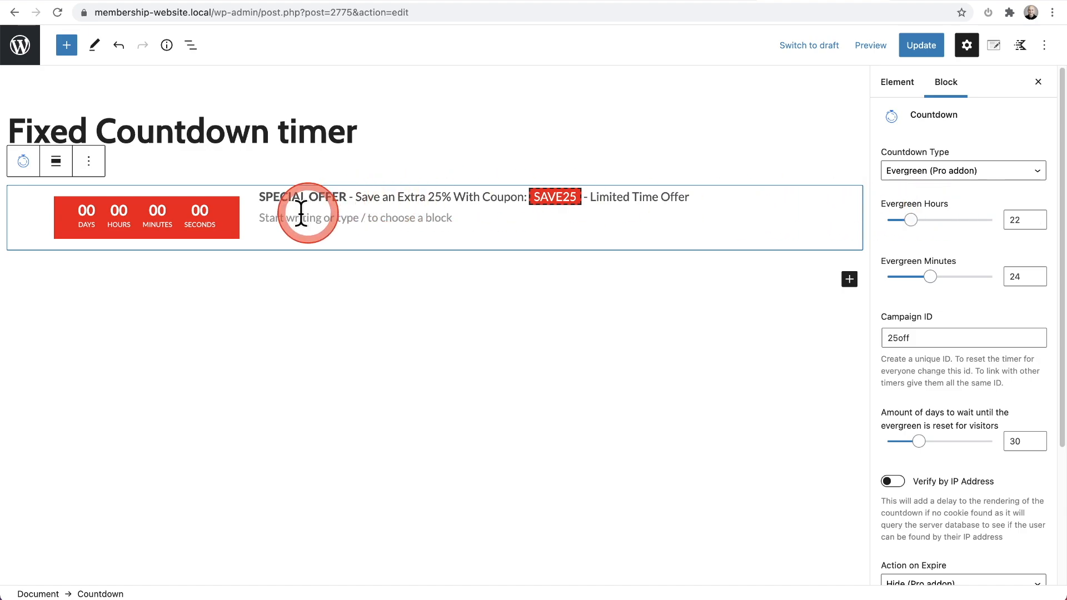
left_click(224, 217)
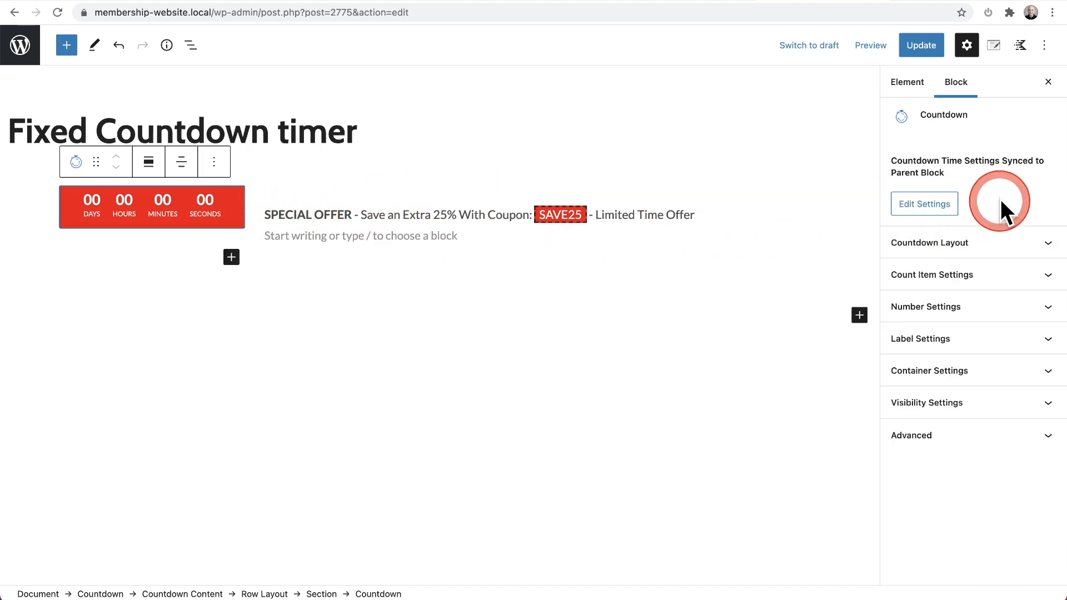
Step: Try left alignment for the inner timer in its Countdown Layout settings and restore the centre alignment
left_click(999, 245)
scroll(997, 242, "down", 3)
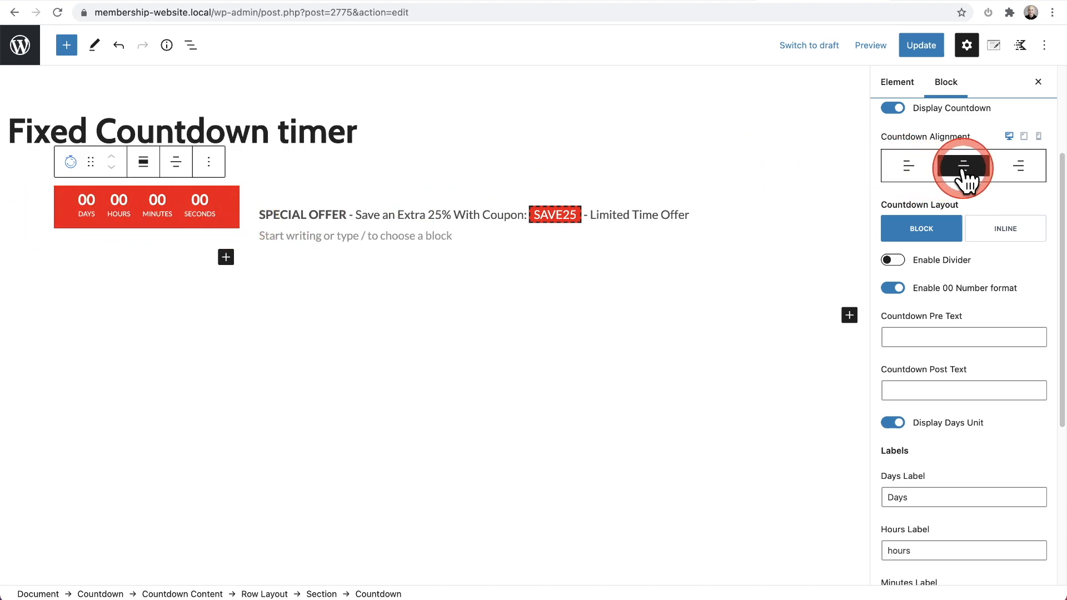
left_click(913, 174)
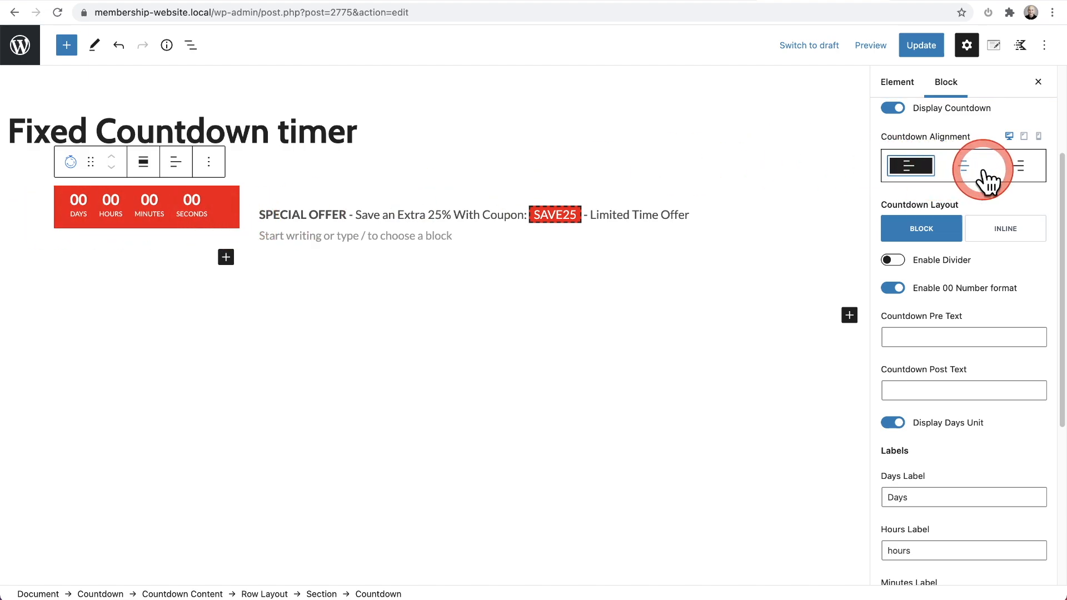
left_click(964, 172)
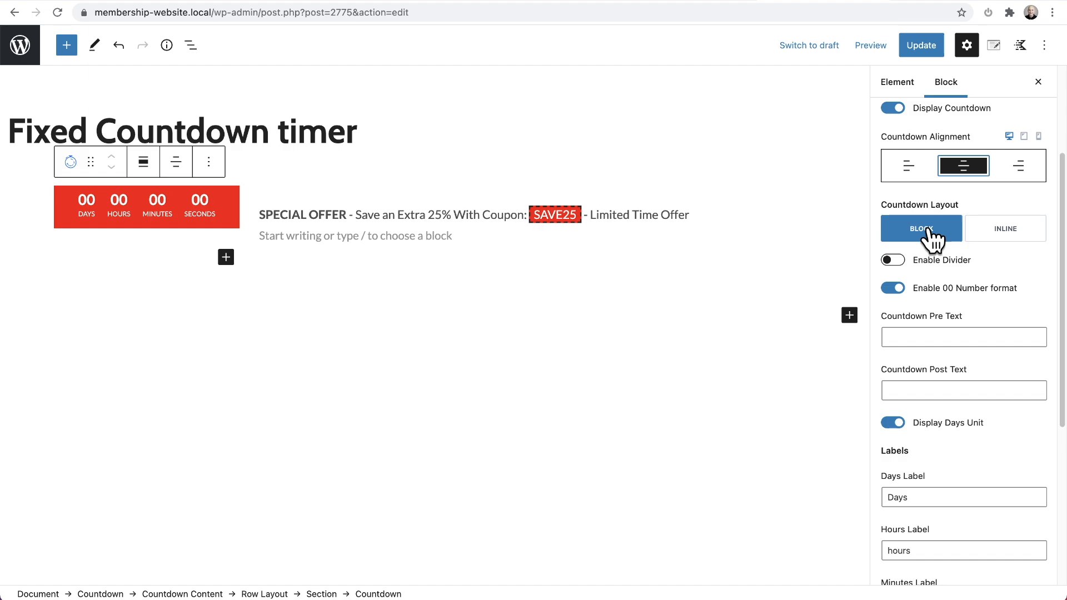
Step: Switch the inner timer's 00 number format off to preview single digits and switch it back on
scroll(931, 239, "down", 2)
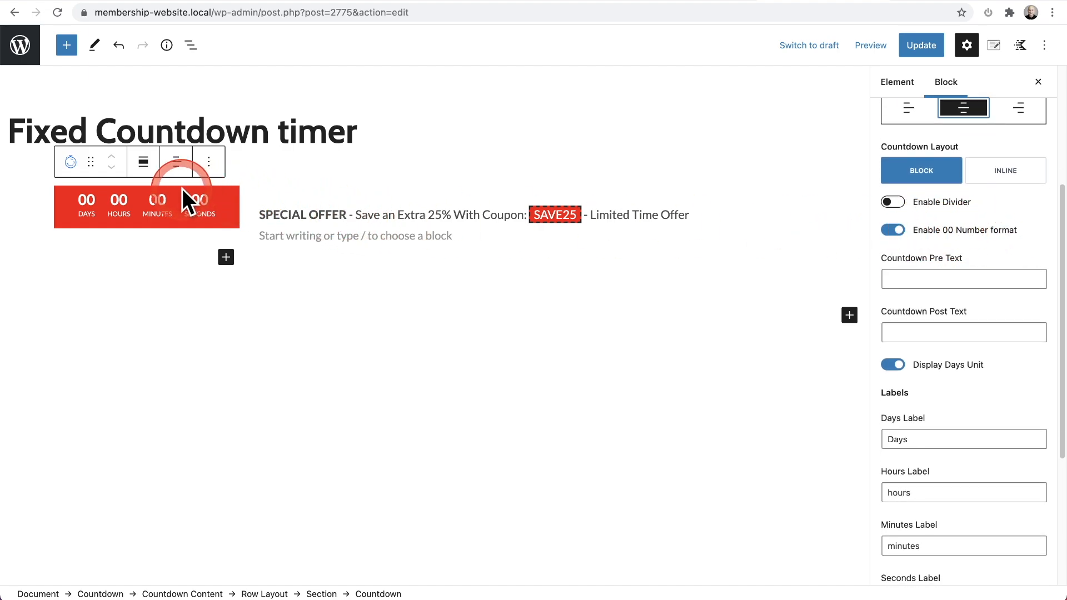
left_click(892, 231)
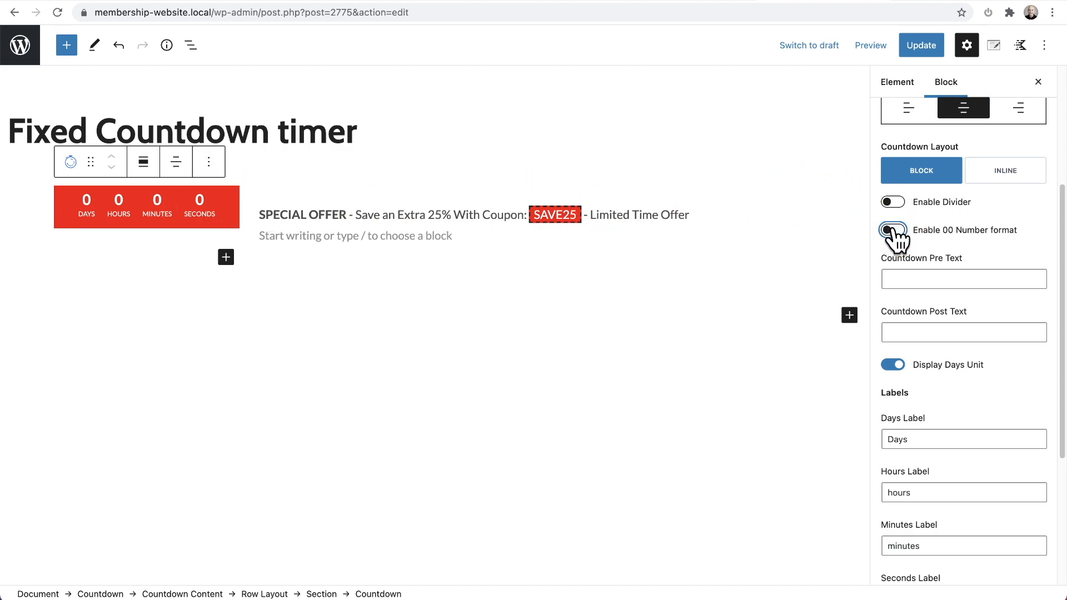
left_click(892, 229)
Step: Examine the inner timer's unit labels, Count Item Settings and Number Settings, including borders, padding and typography
scroll(953, 234, "down", 5)
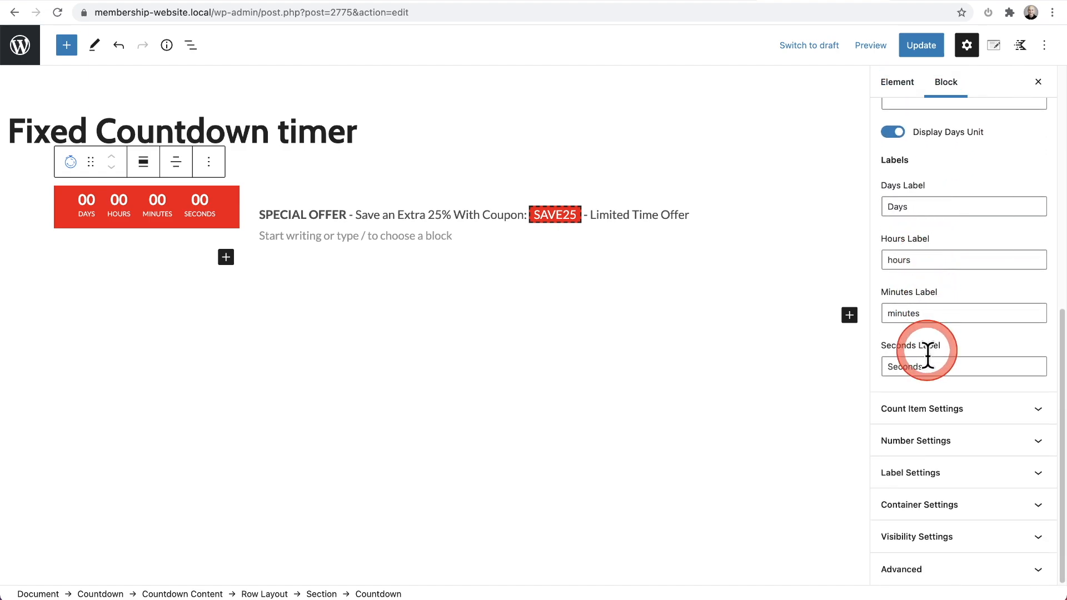
left_click(923, 412)
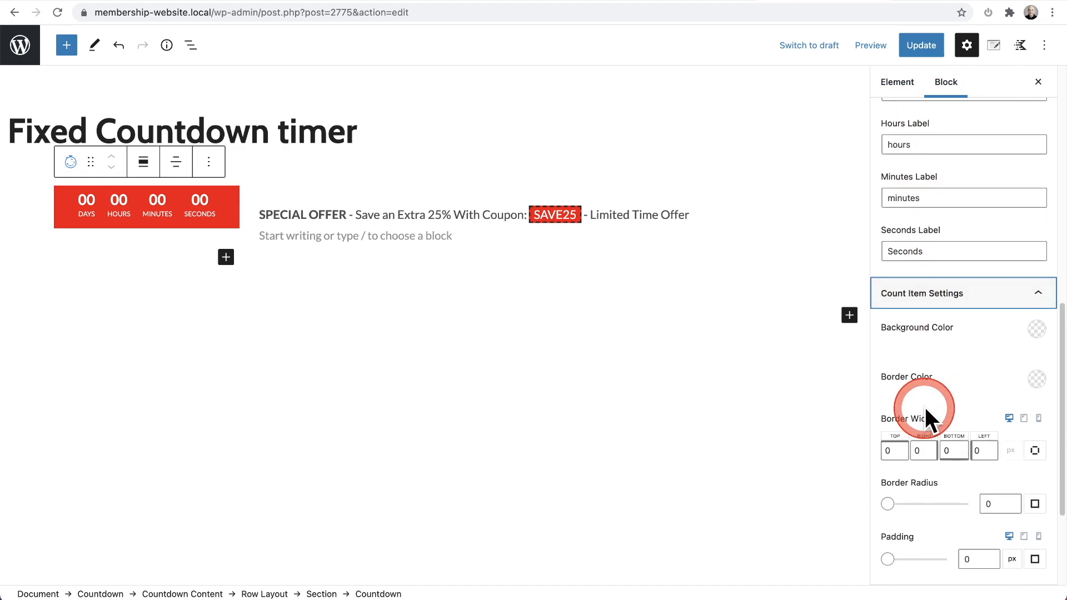
scroll(962, 373, "down", 2)
scroll(962, 372, "down", 2)
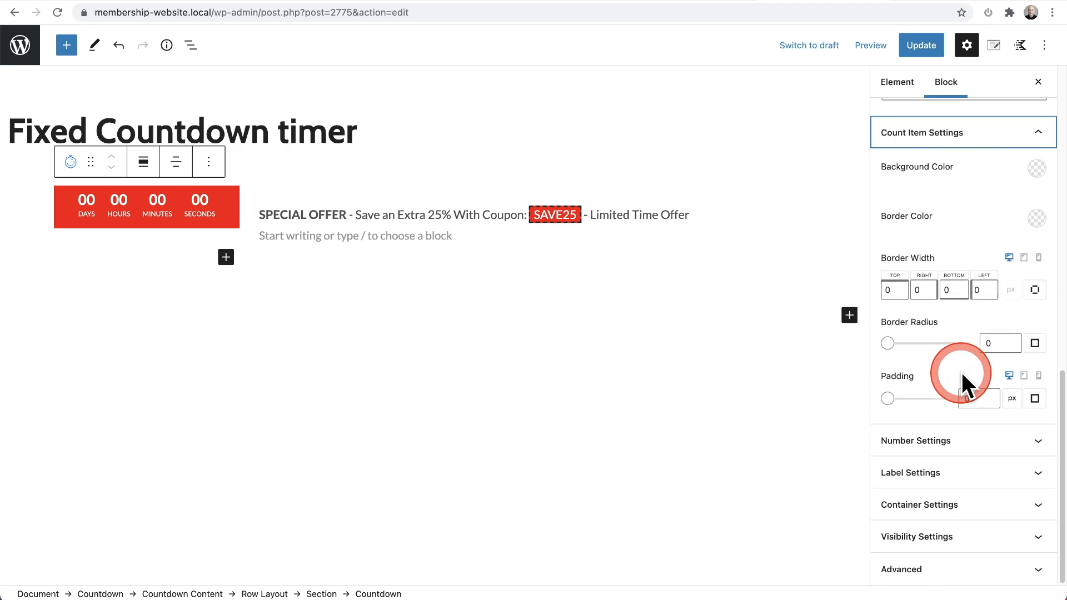
scroll(961, 372, "up", 1)
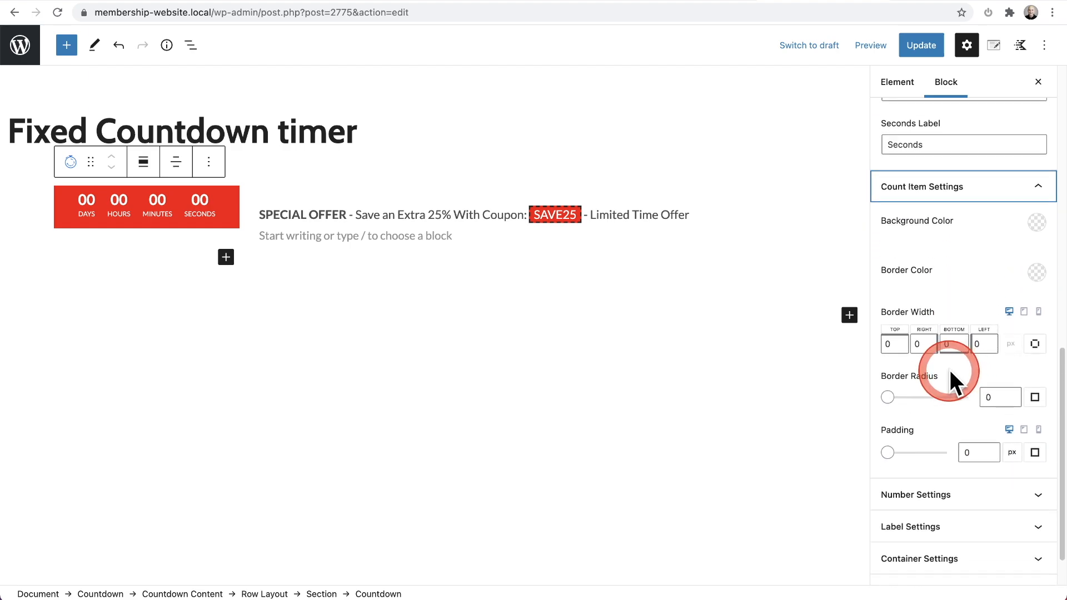
scroll(949, 369, "down", 2)
scroll(964, 435, "down", 5)
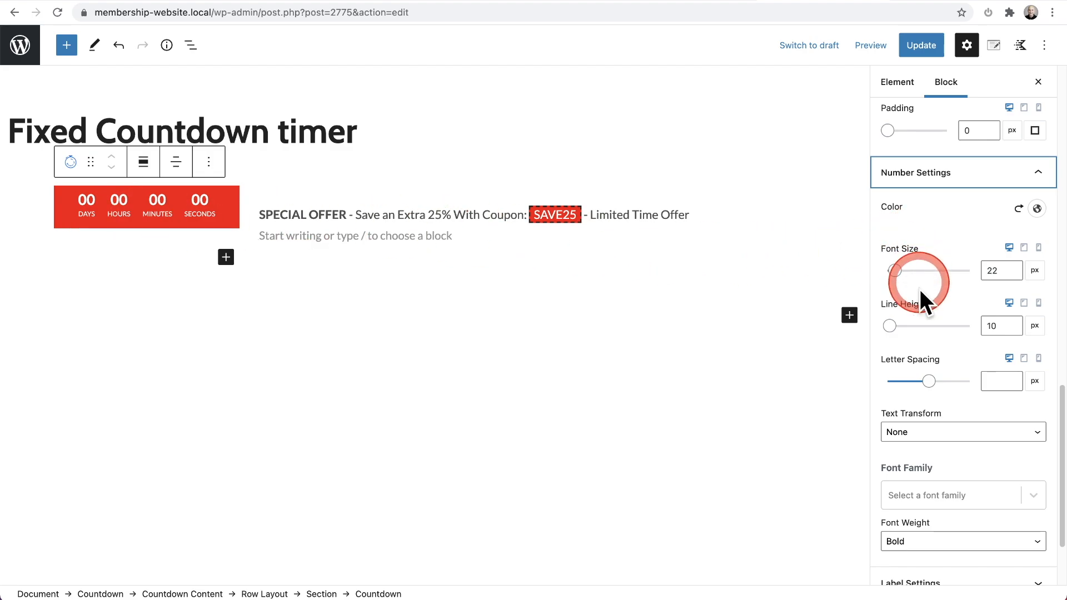
scroll(925, 334, "down", 4)
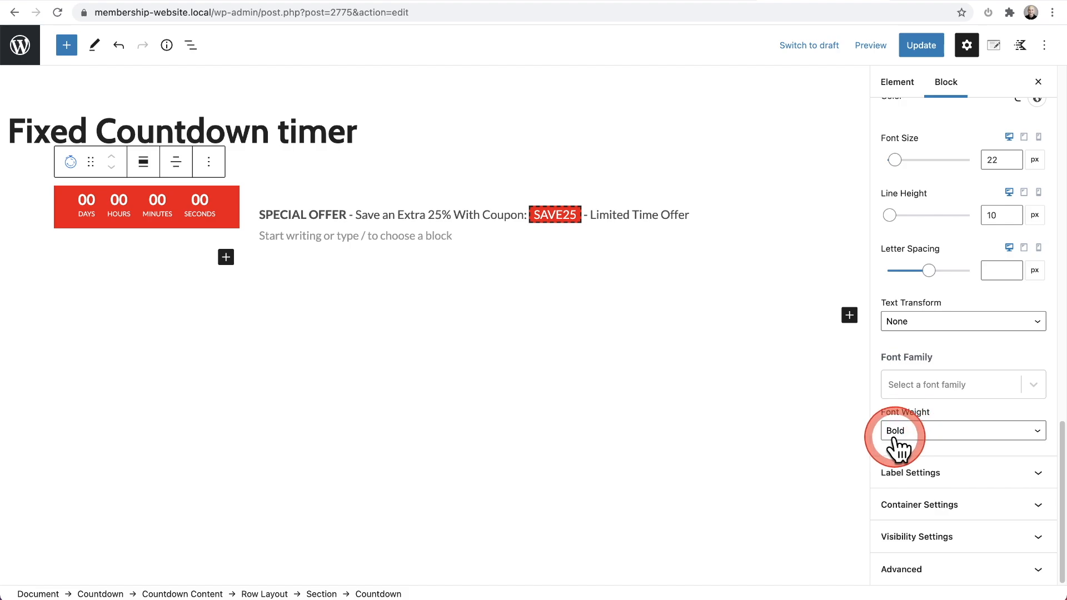
Step: Examine the inner timer's Label Settings and compare them with the countdown labels on the sale page
left_click(943, 473)
scroll(950, 456, "down", 3)
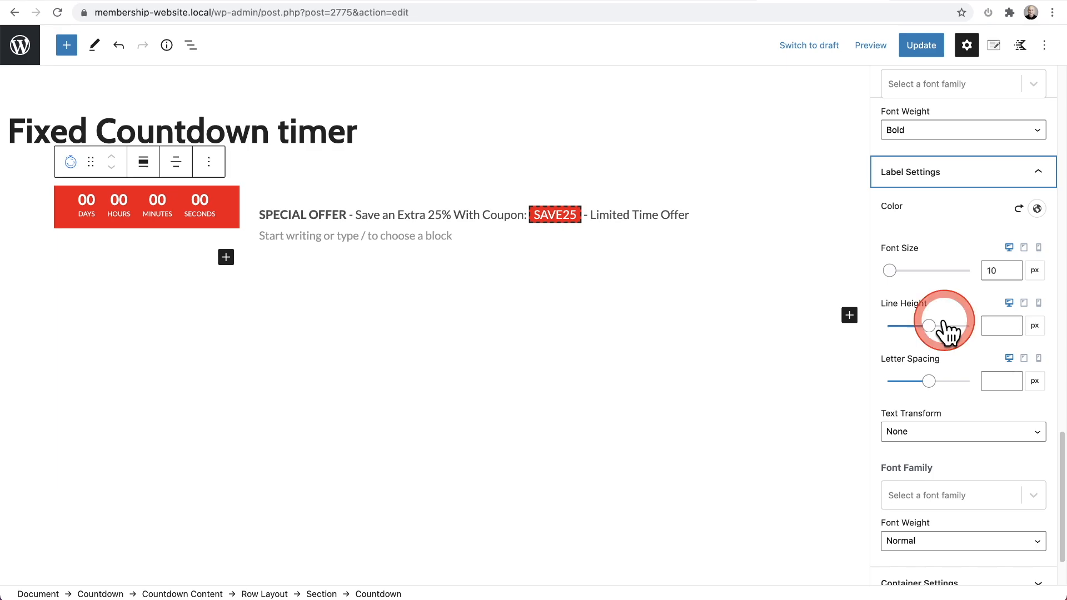
left_click(901, 1)
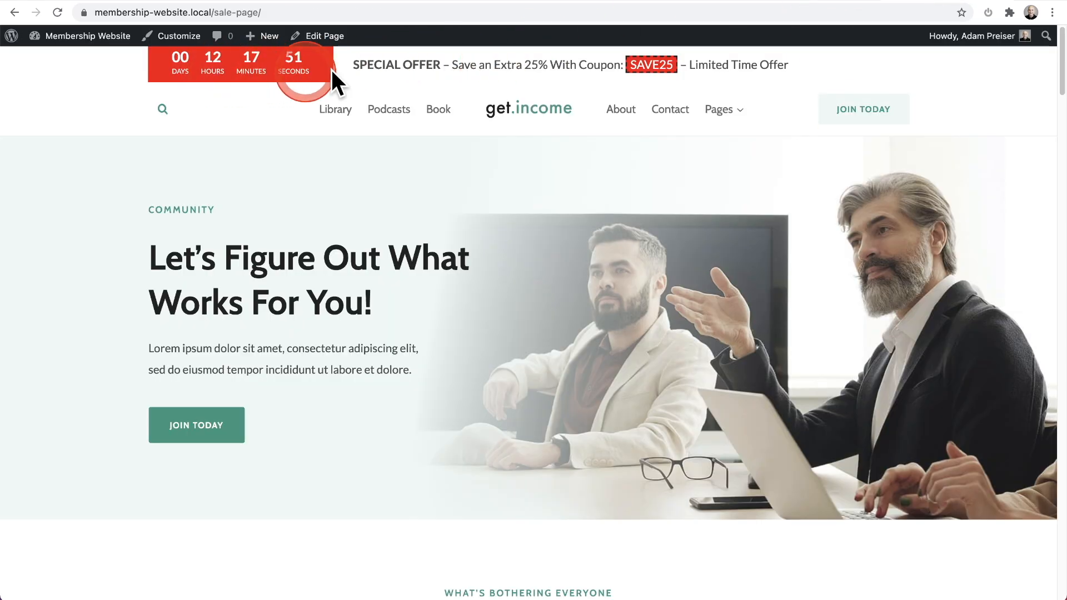
left_click(837, 1)
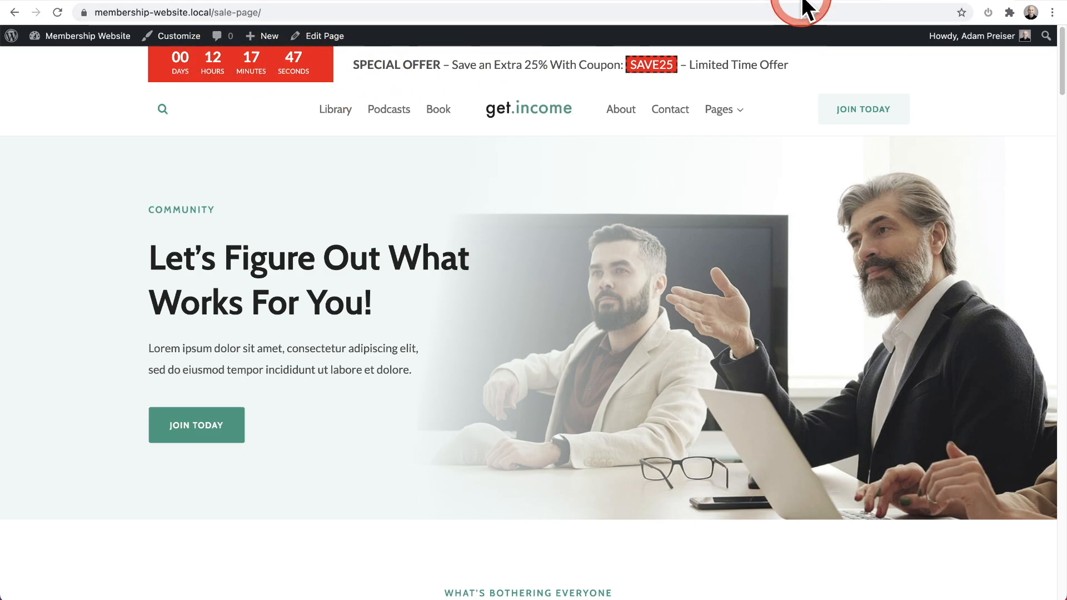
left_click(803, 1)
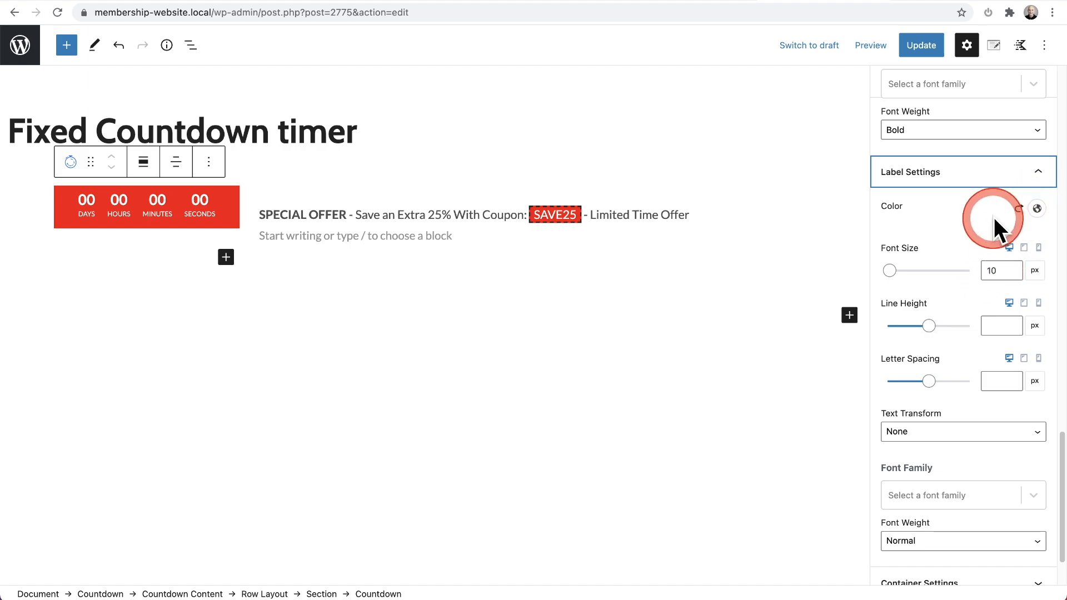
scroll(958, 258, "up", 1)
scroll(957, 261, "down", 3)
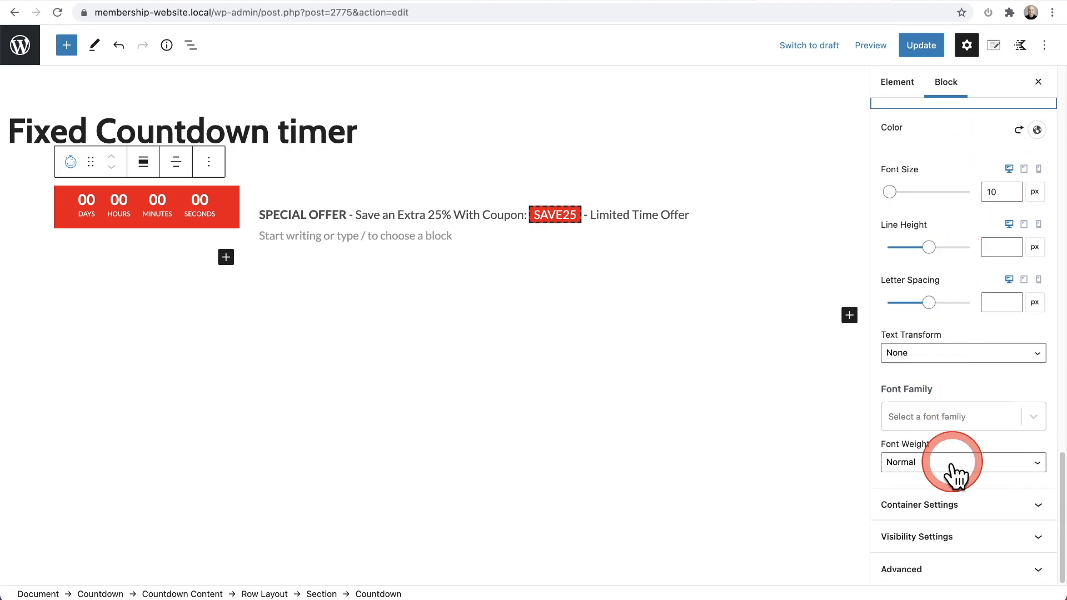
Step: Examine the inner timer's Container Settings and compare them with the red countdown box on the sale page
left_click(976, 514)
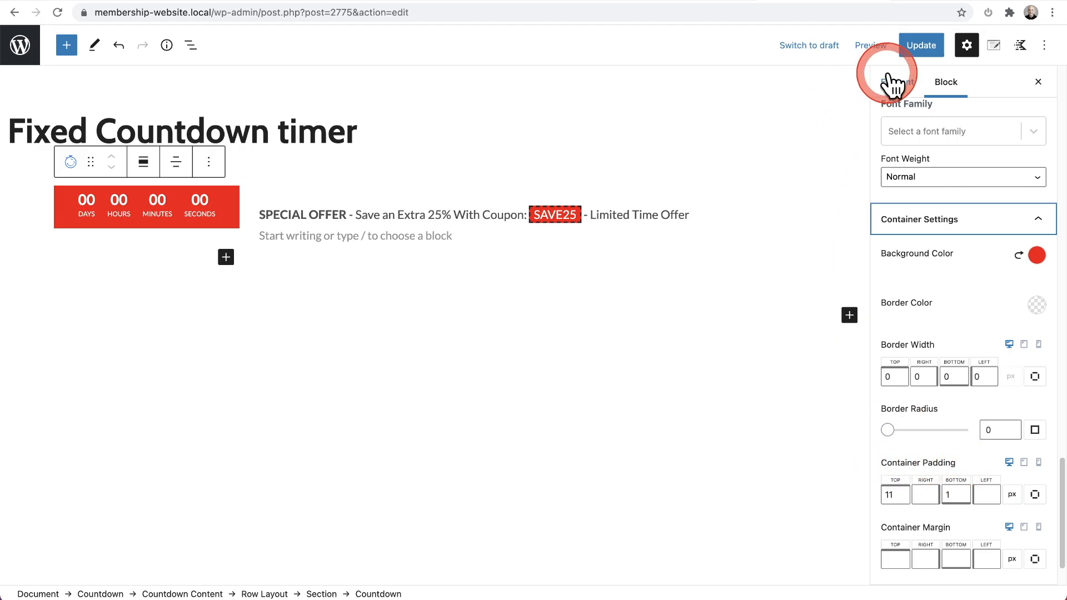
left_click(935, 2)
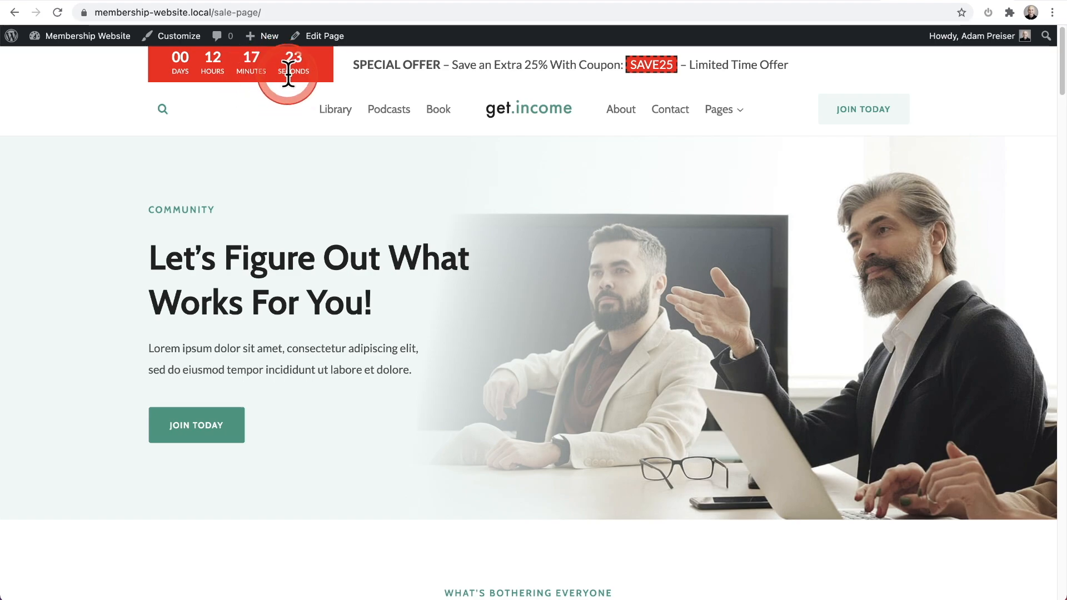
left_click(853, 4)
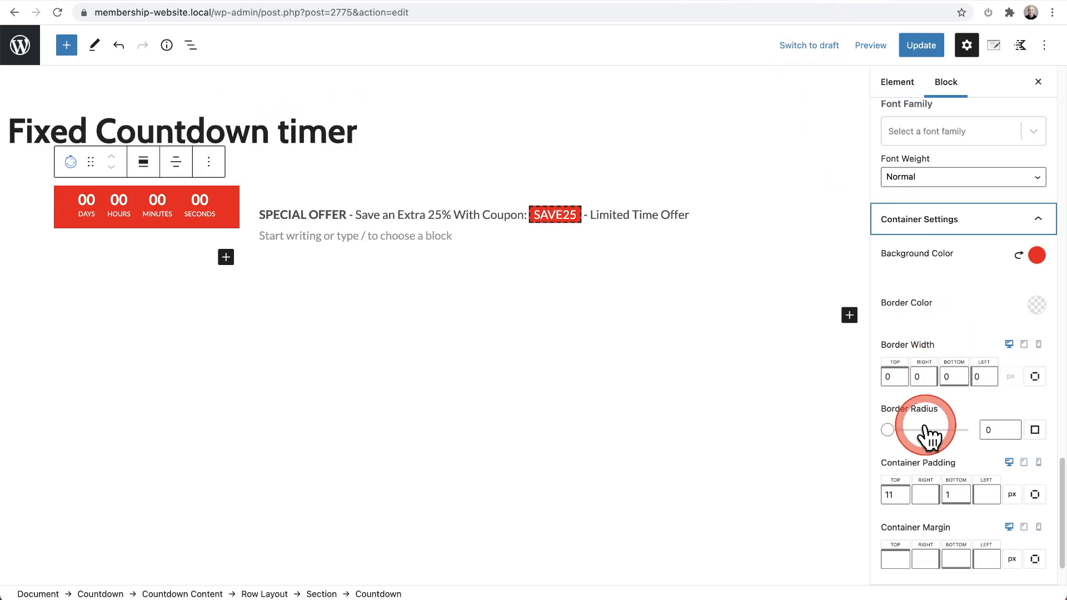
Step: Examine the Advanced Heading block that holds the special offer text beside the inner timer
scroll(931, 434, "down", 2)
scroll(934, 428, "up", 15)
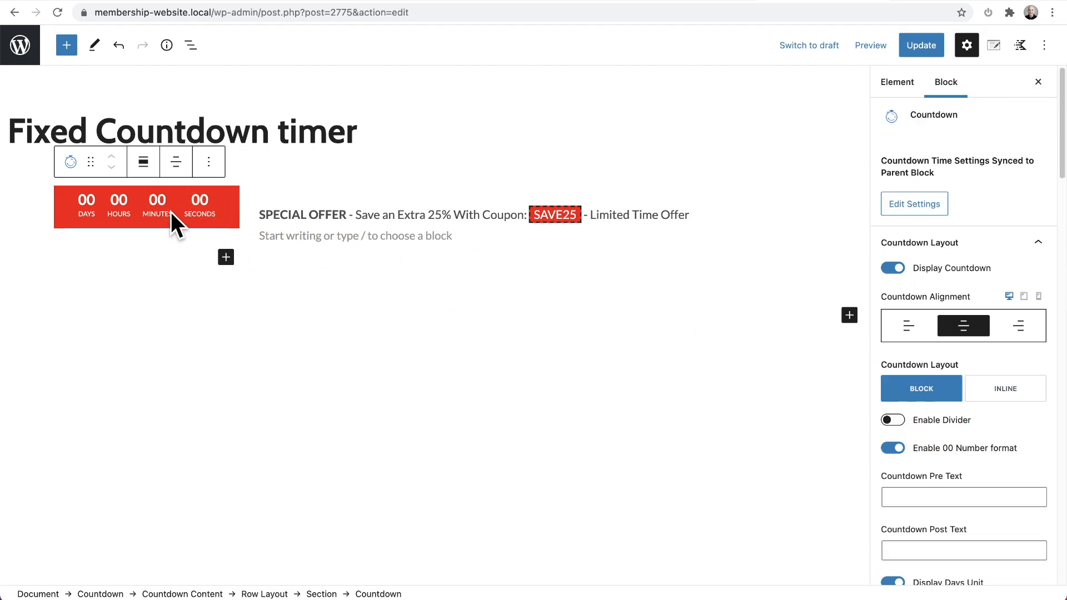
left_click(336, 216)
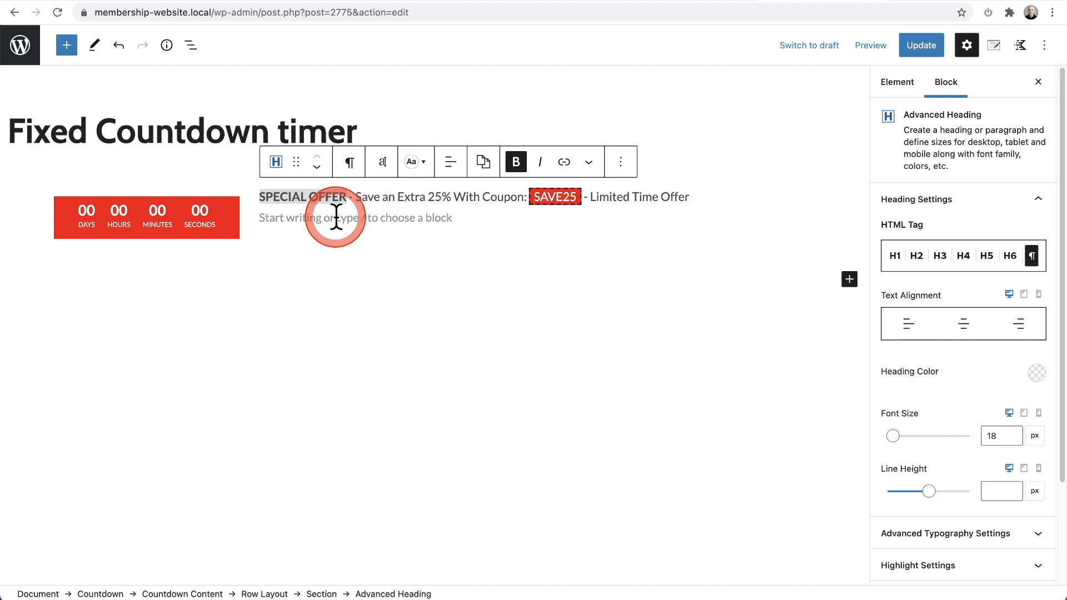
left_click(669, 197)
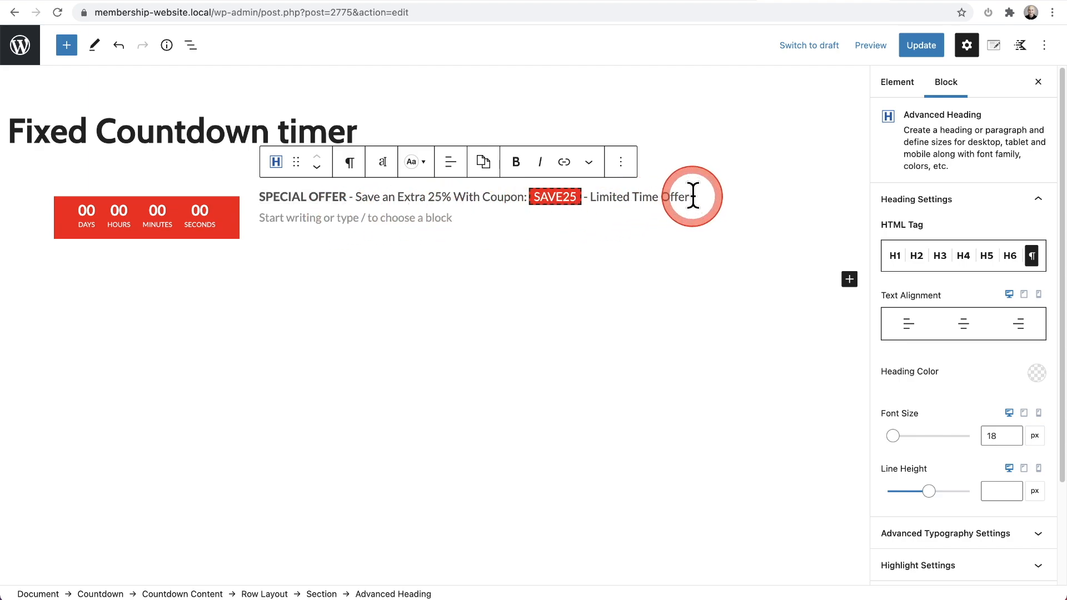
left_click_drag(693, 196, 253, 202)
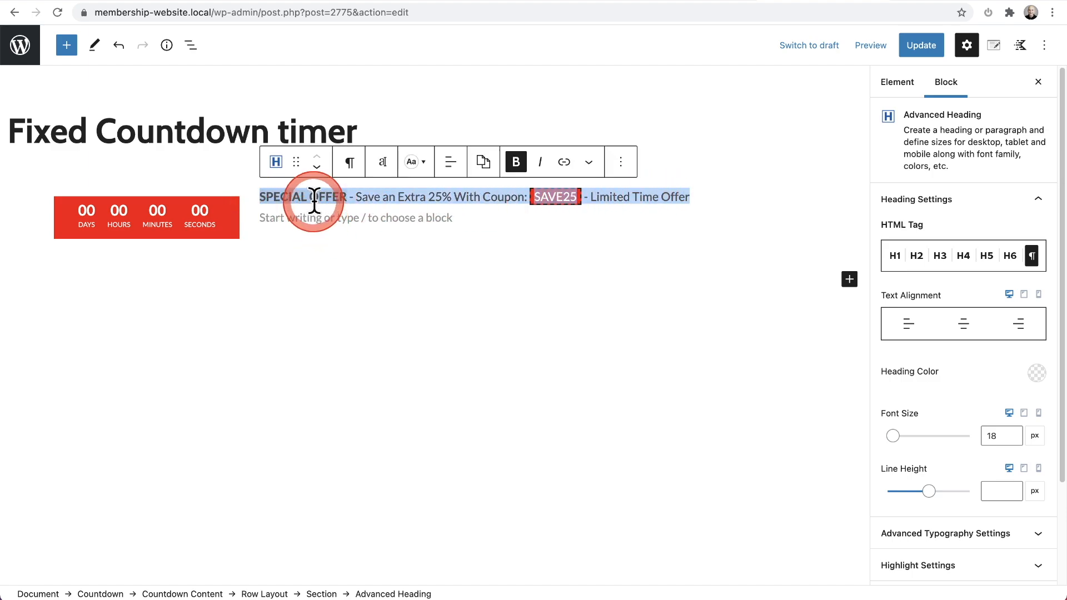
left_click(290, 198)
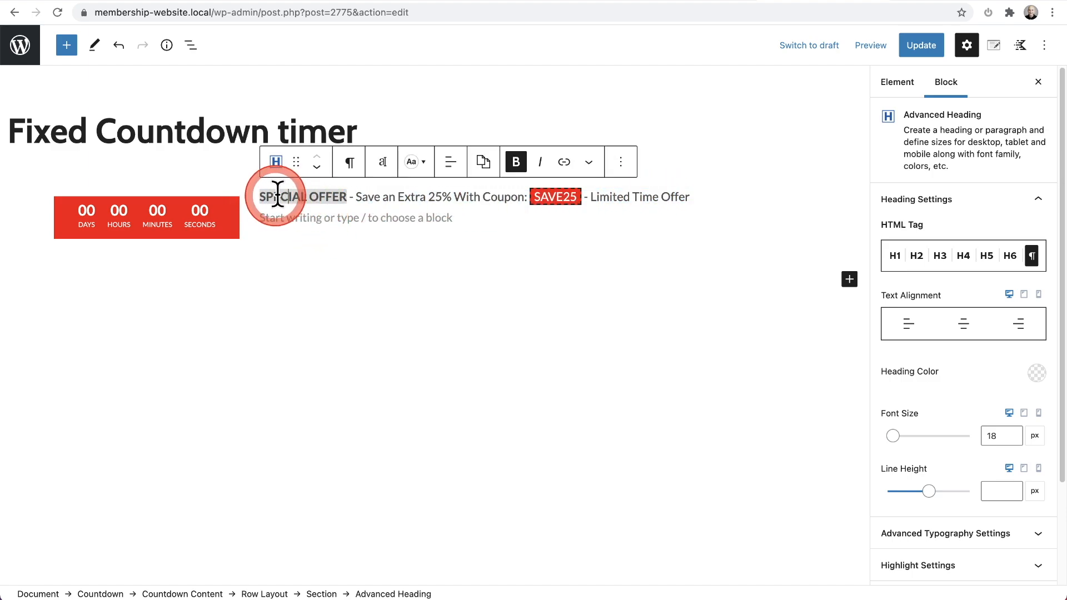
left_click(376, 195)
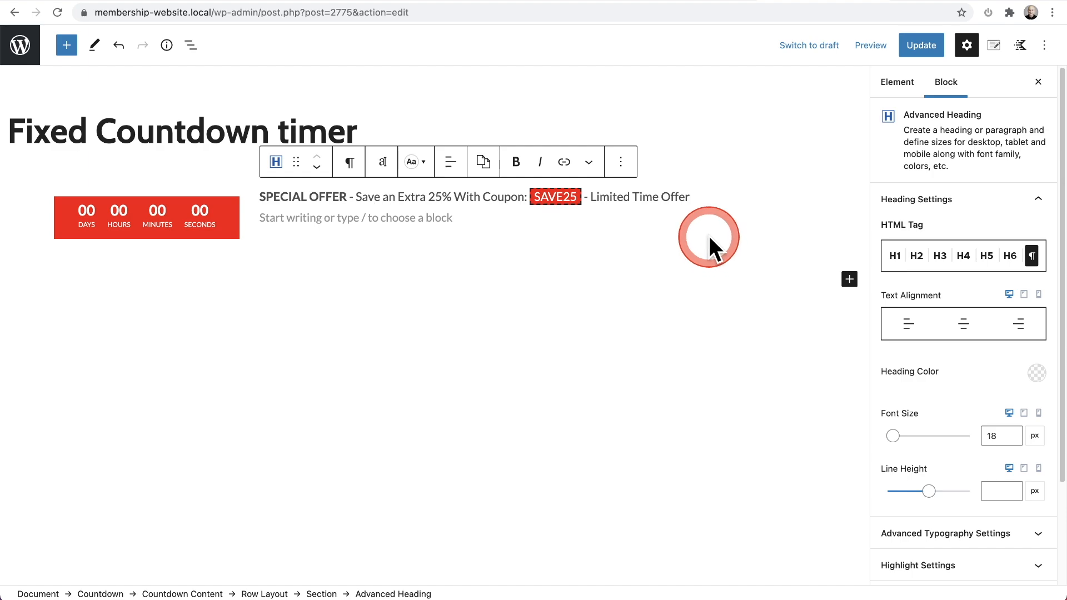
left_click(491, 207)
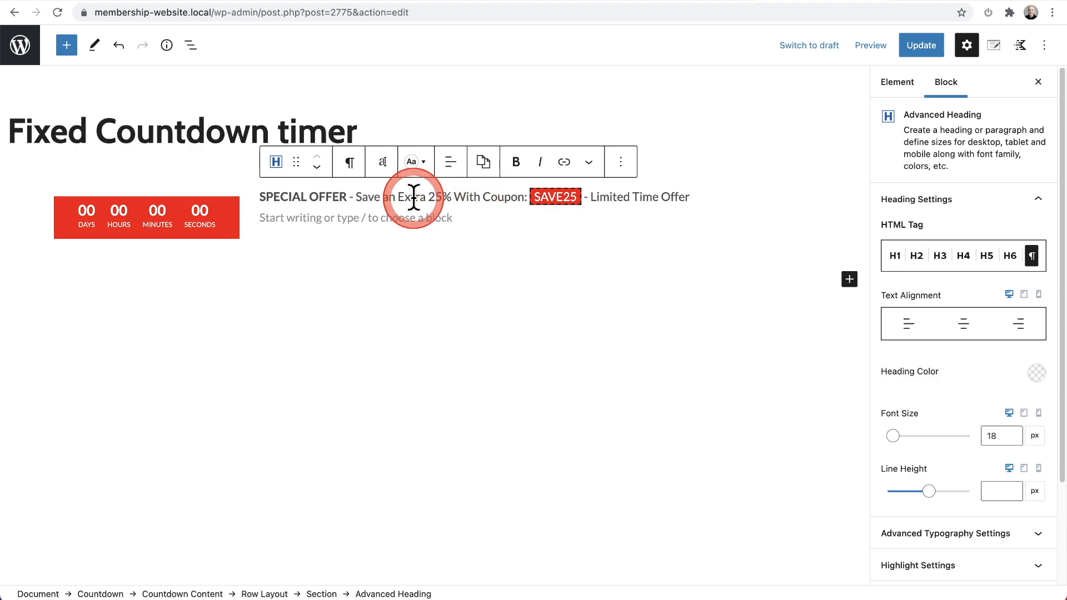
Step: Inspect the Highlight formatting option for the words "Save an Extra" and for the SAVE25 coupon code in the offer heading
left_click_drag(353, 196, 426, 200)
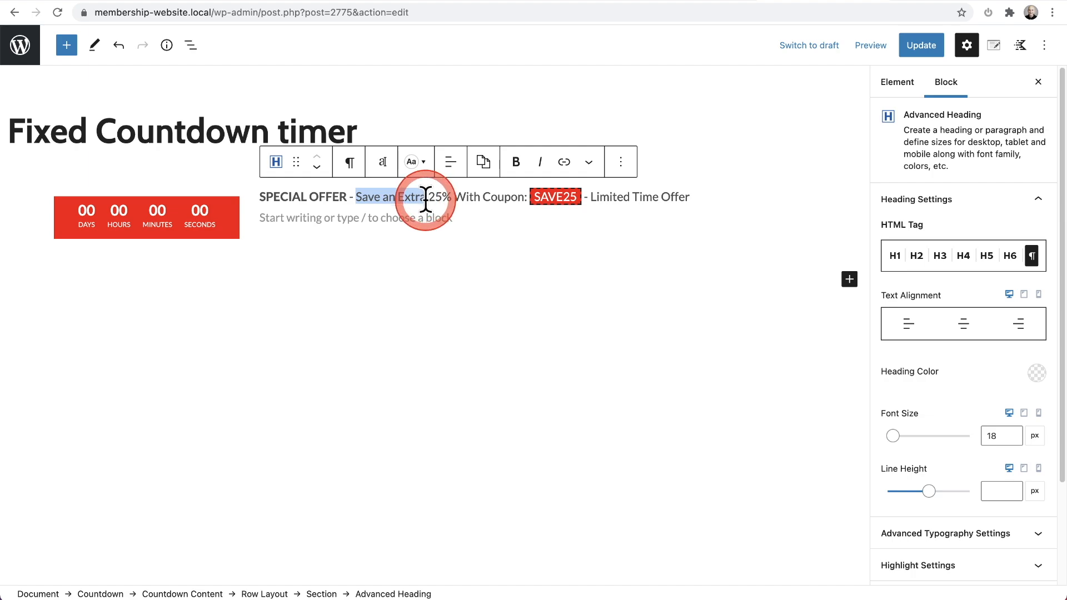
left_click(626, 172)
left_click(593, 169)
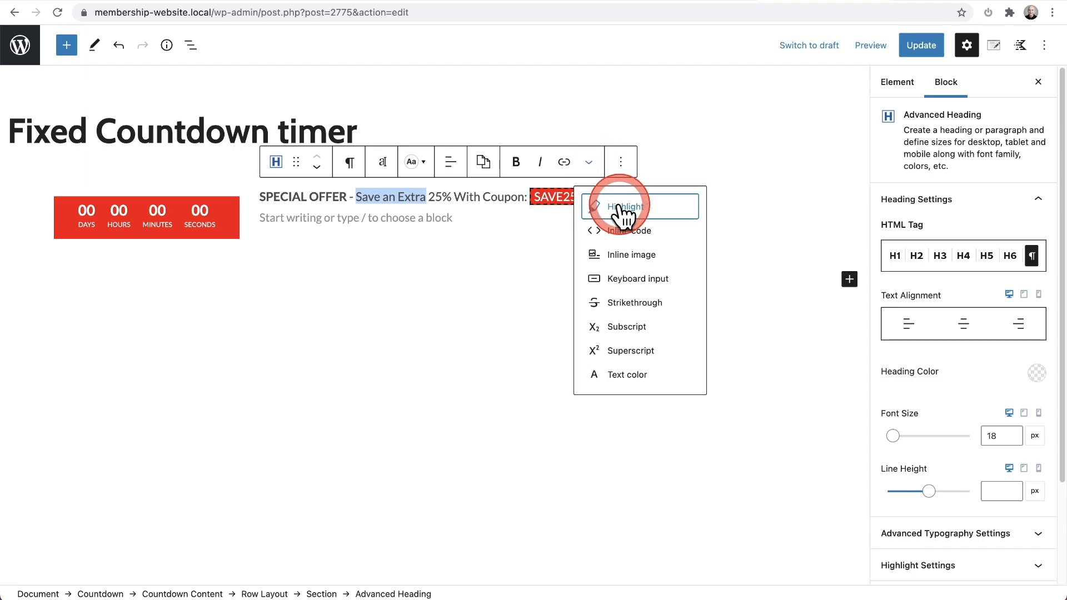
left_click(550, 200)
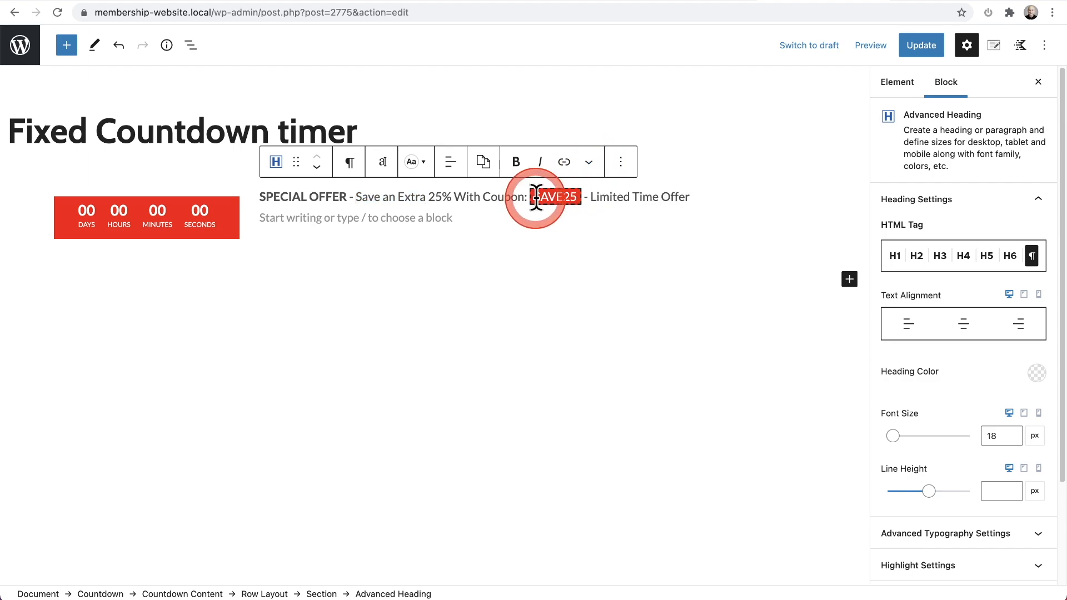
left_click_drag(534, 199, 578, 199)
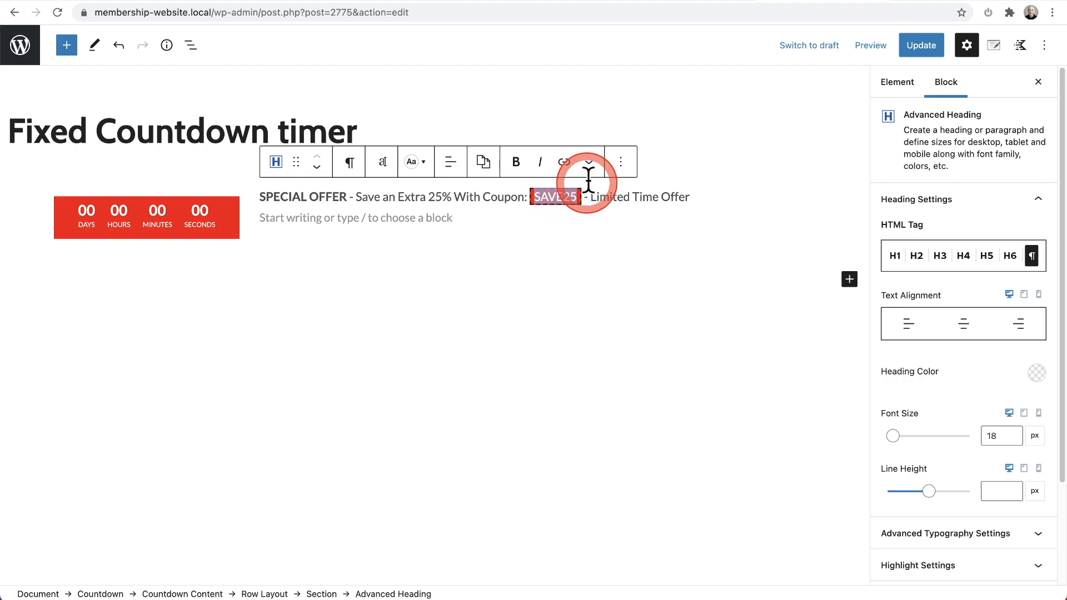
left_click(588, 161)
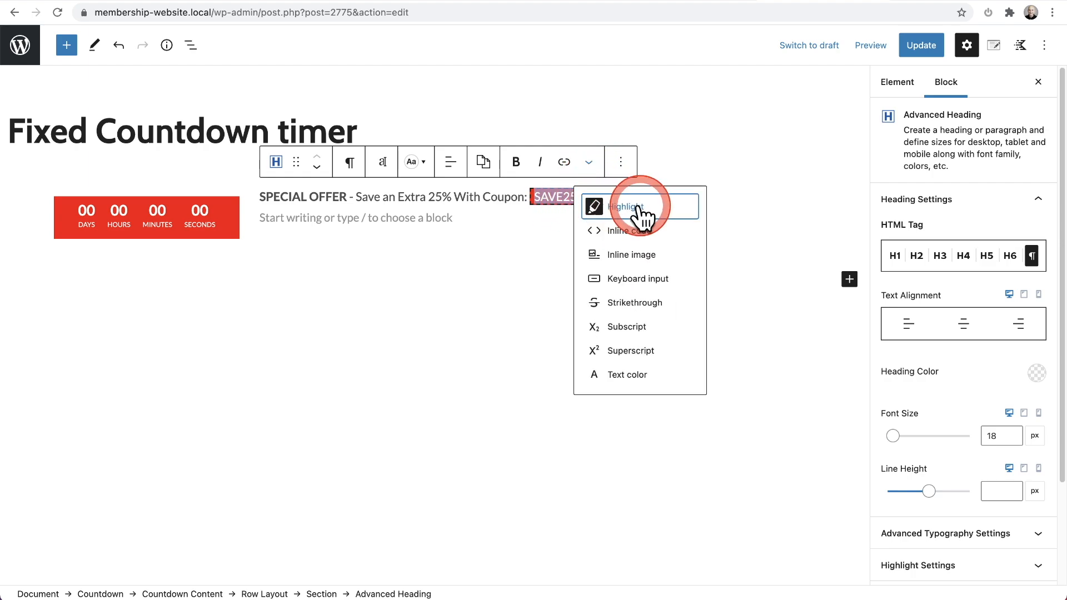
left_click(473, 217)
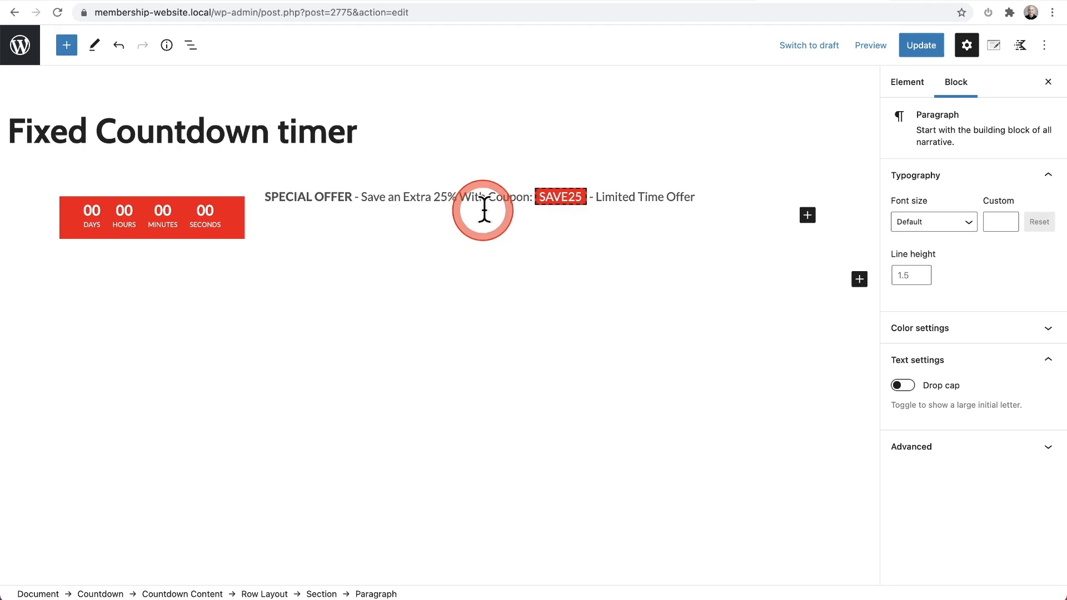
Step: Examine the offer heading's Highlight Settings, including text, background and border colors, border style and width, typography and padding
left_click(513, 197)
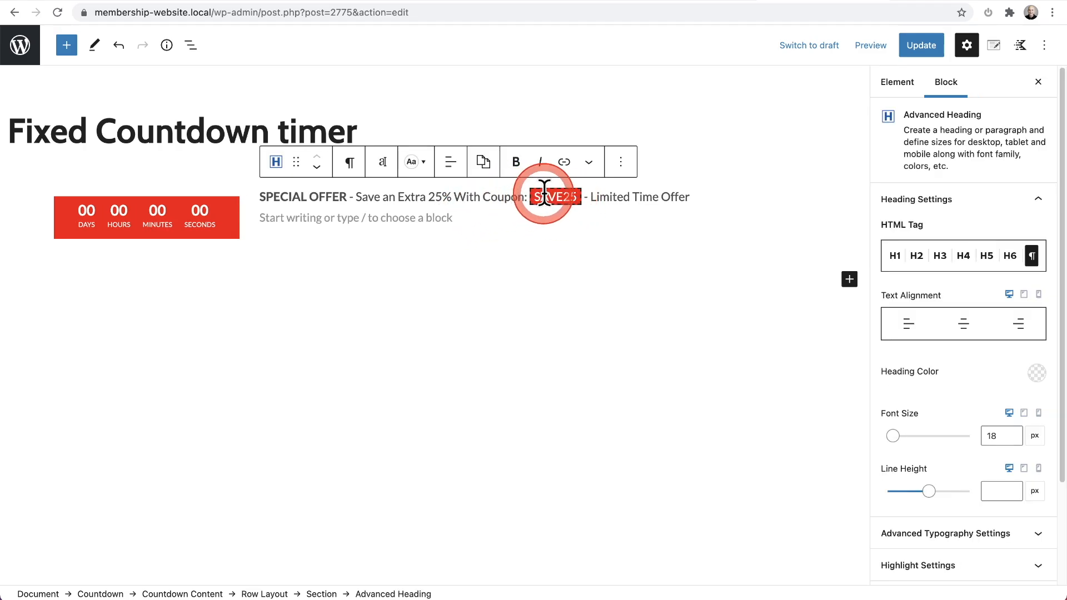
scroll(958, 317, "down", 5)
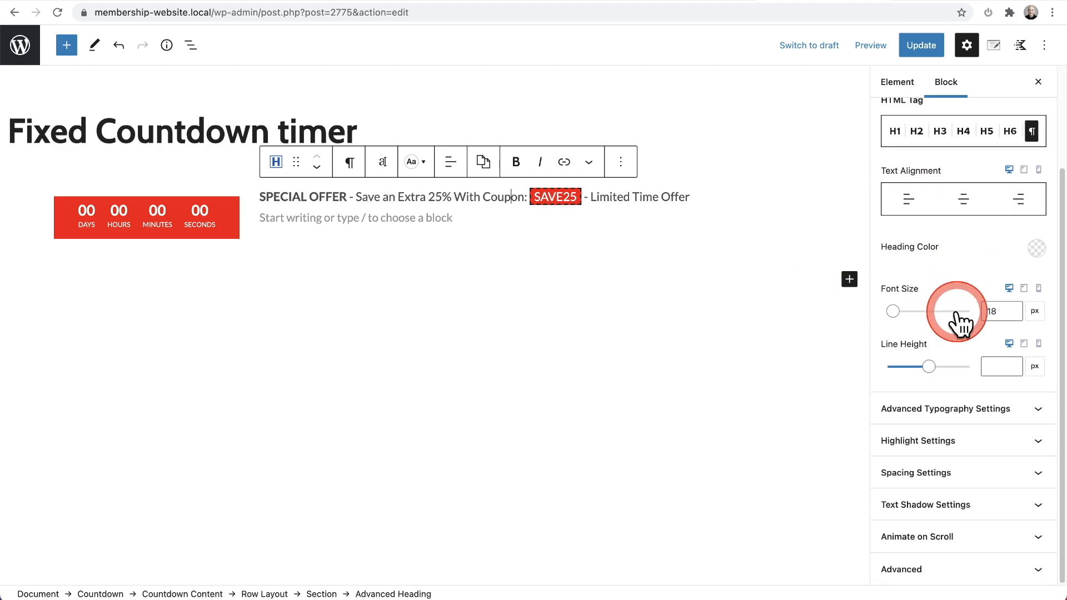
left_click(924, 444)
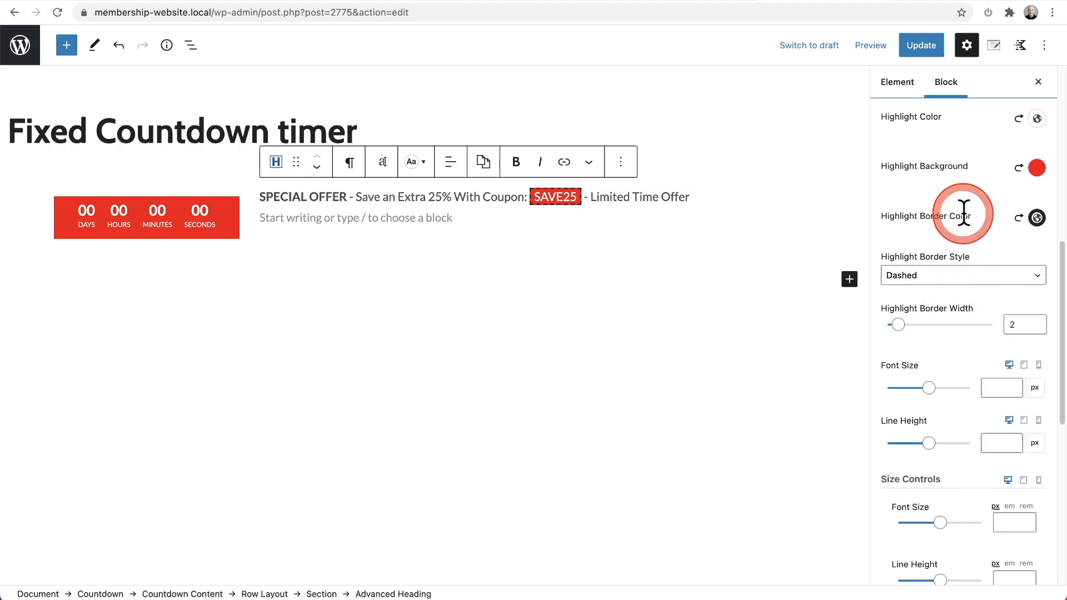
scroll(940, 211, "up", 2)
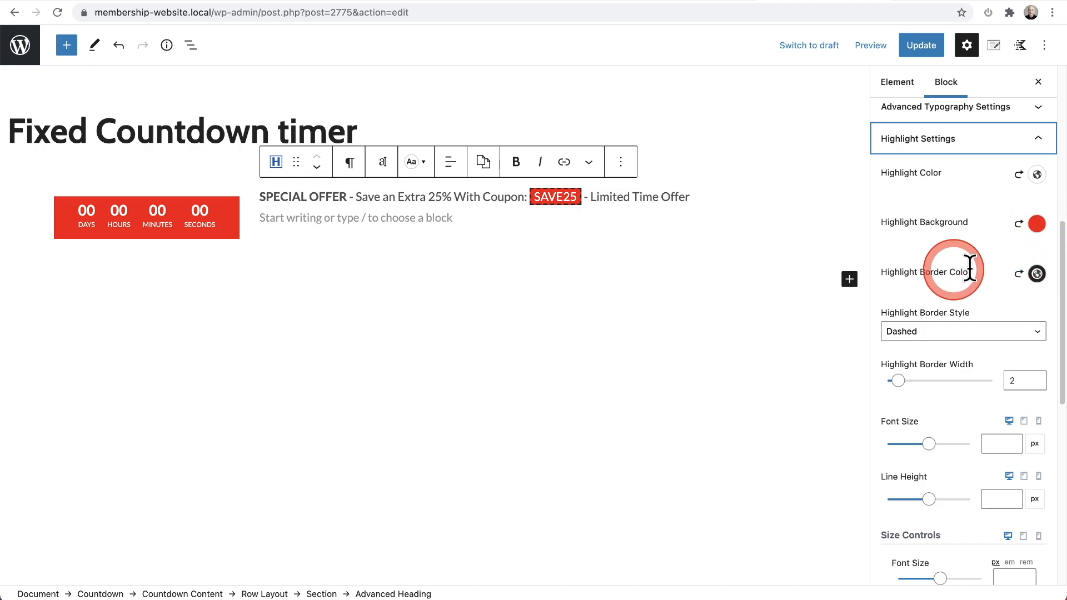
scroll(978, 249, "down", 3)
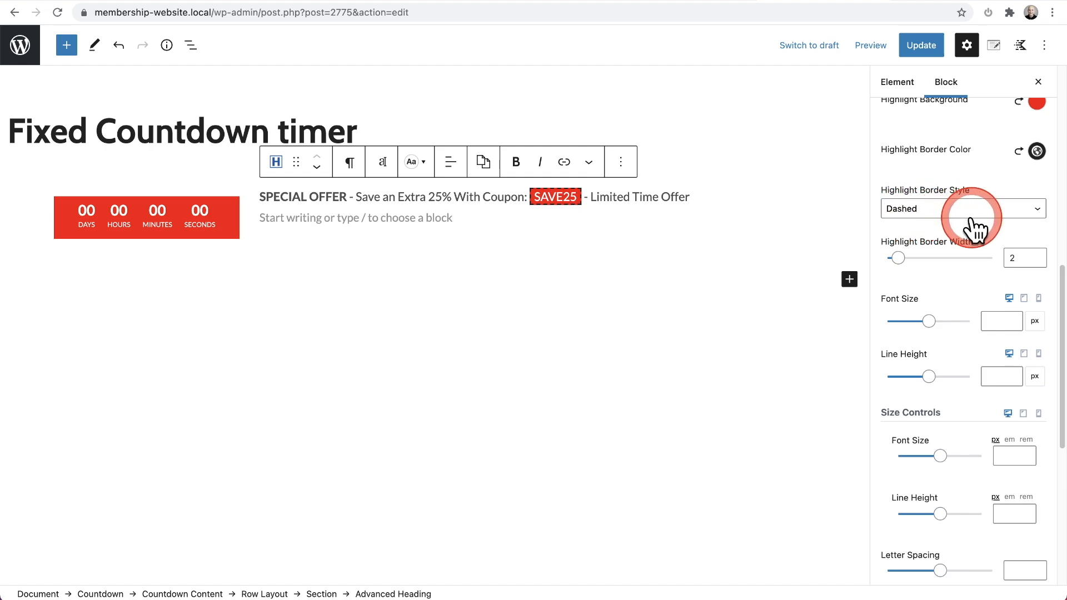
scroll(973, 227, "down", 1)
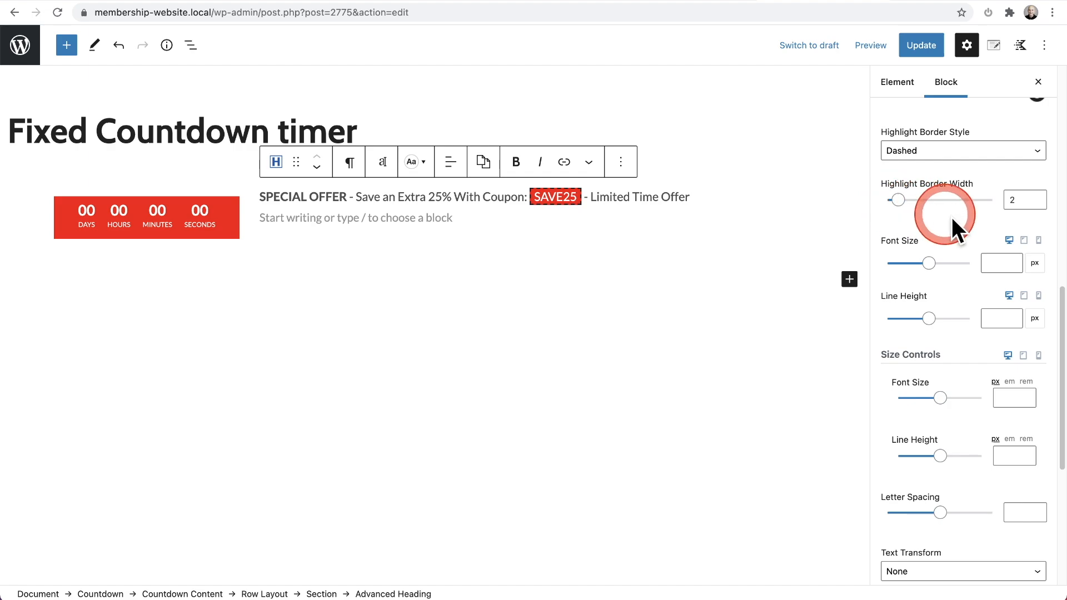
scroll(952, 217, "down", 10)
scroll(953, 212, "down", 2)
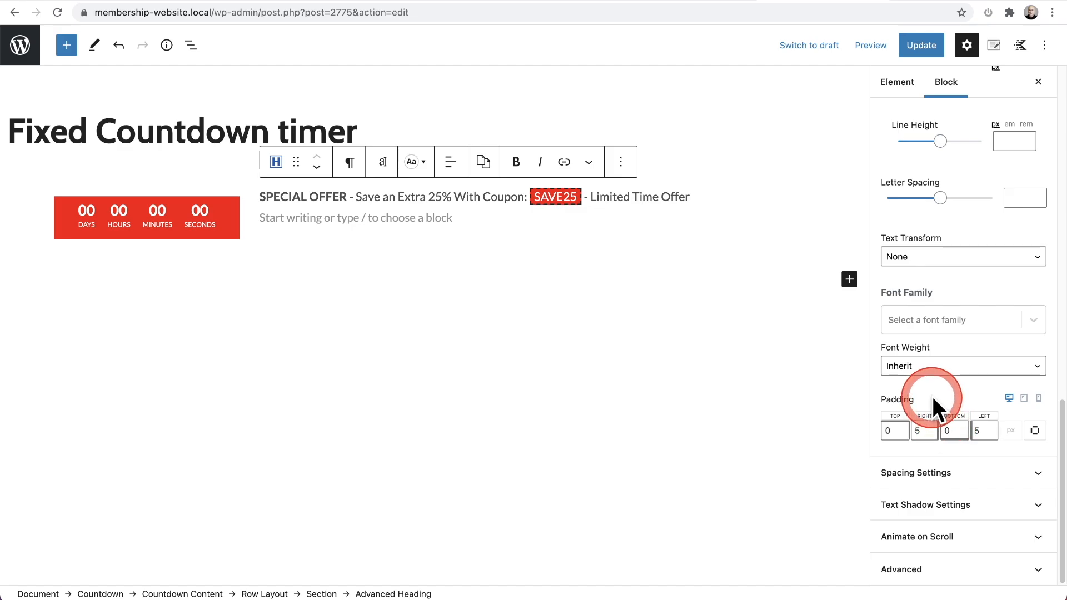
scroll(932, 396, "up", 10)
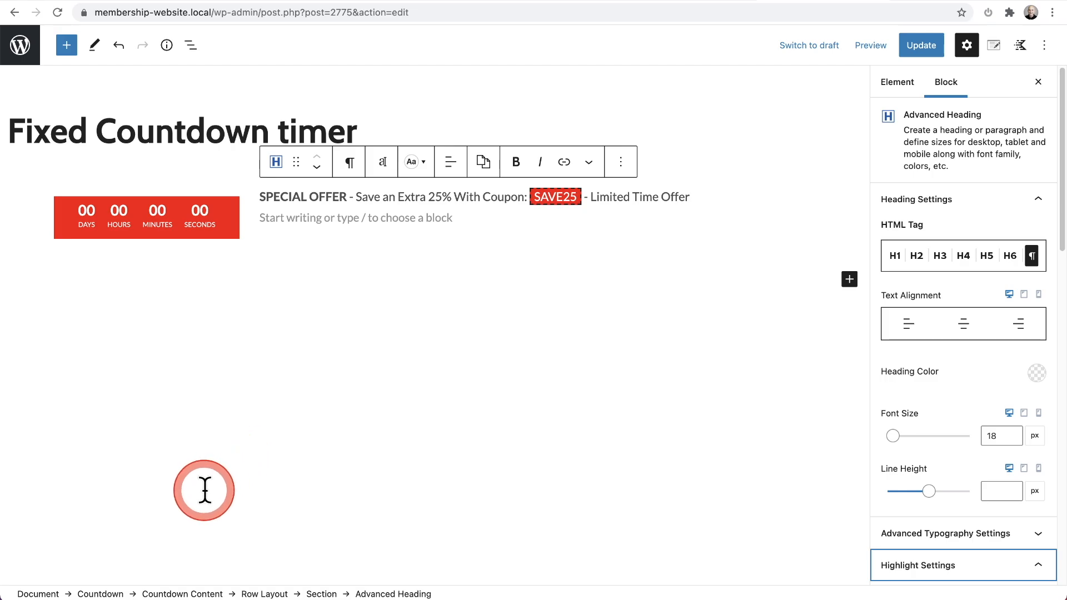
Step: Remove the empty paragraph below the special offer heading and select the outer Countdown block
left_click(106, 594)
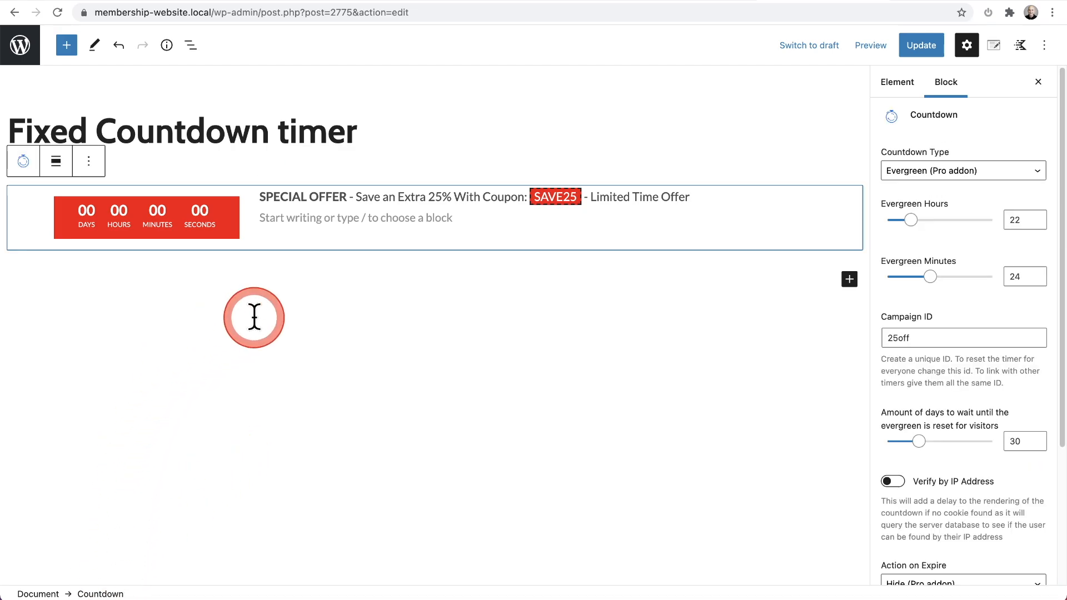
left_click(314, 305)
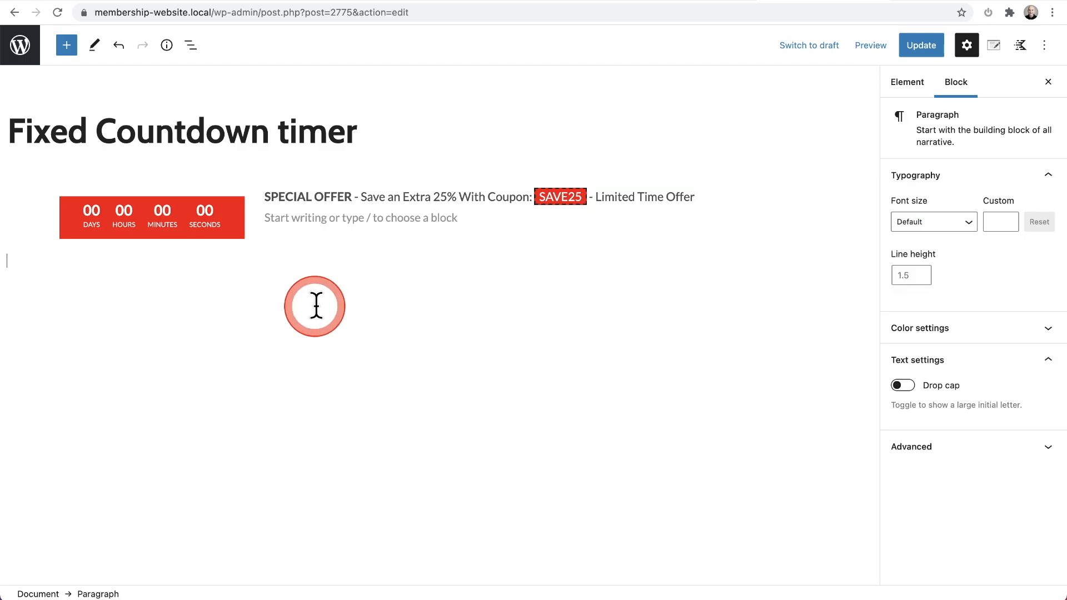
left_click(329, 226)
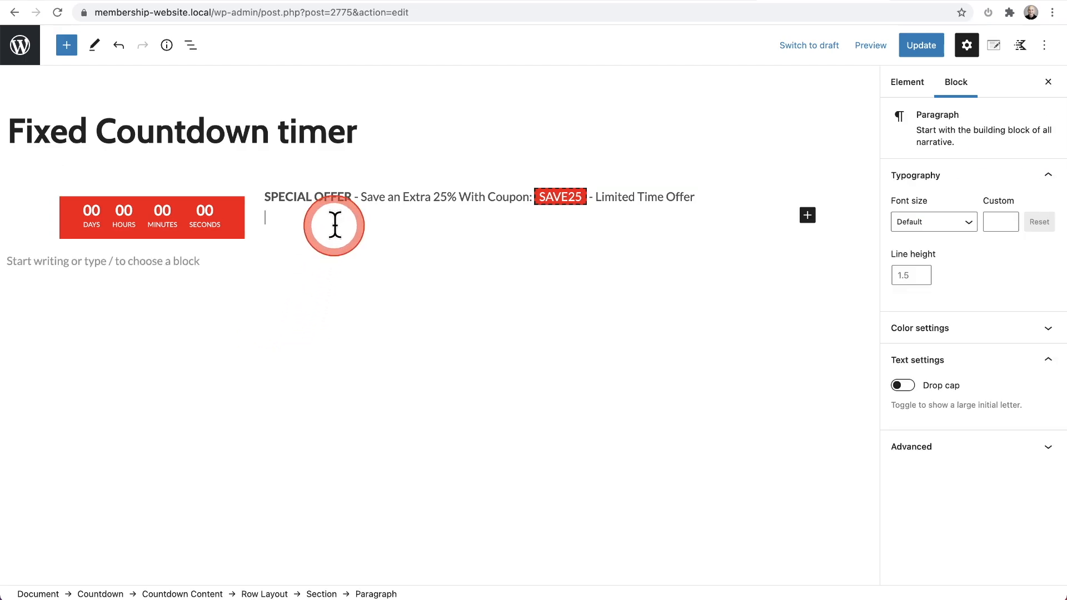
key("BackSpace")
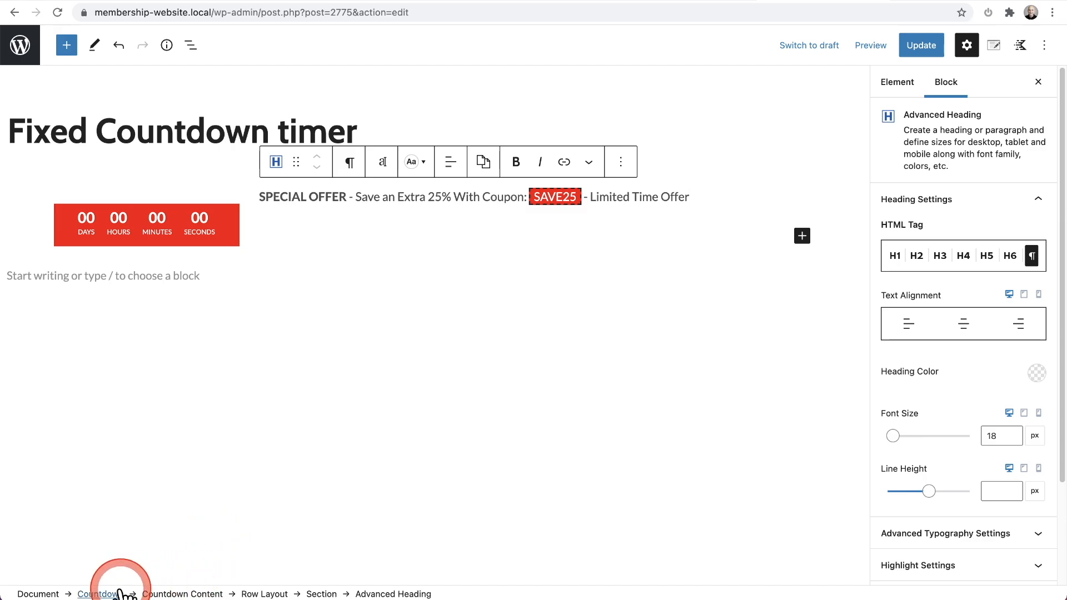
left_click(102, 593)
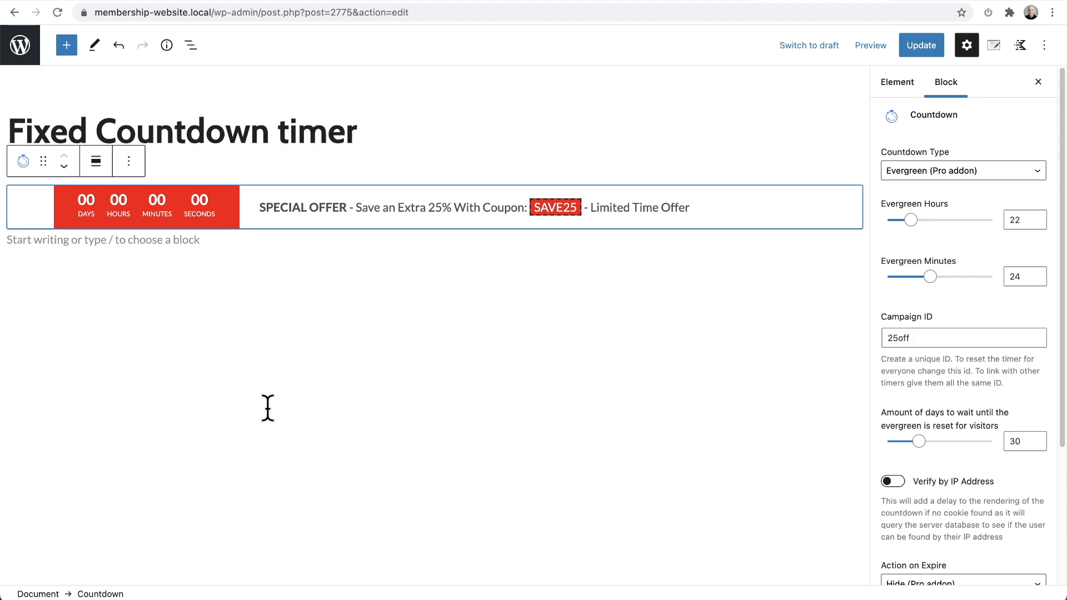
left_click(281, 238)
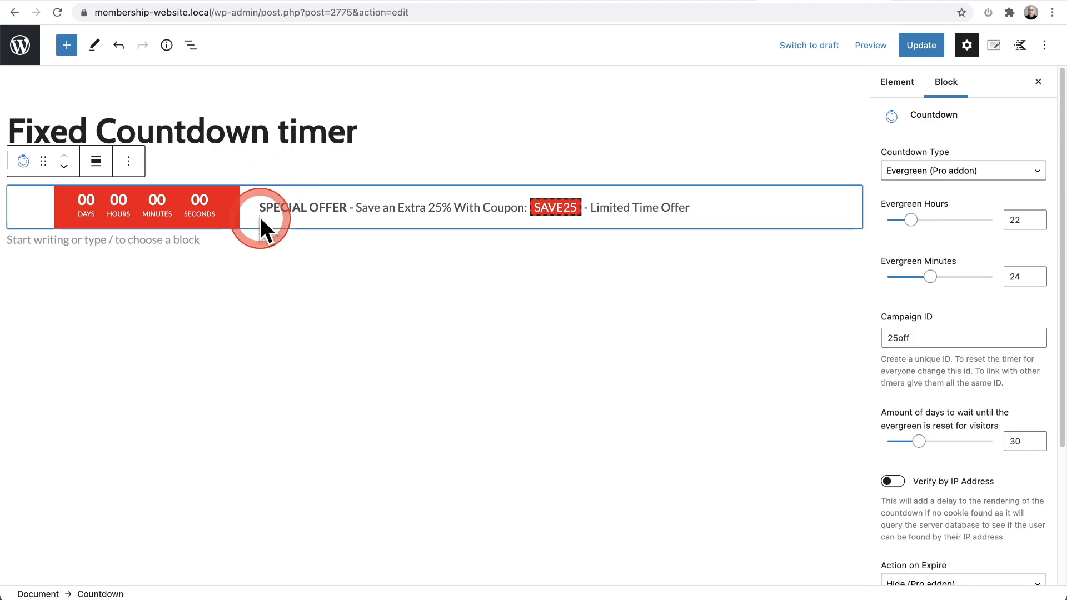
left_click(308, 209)
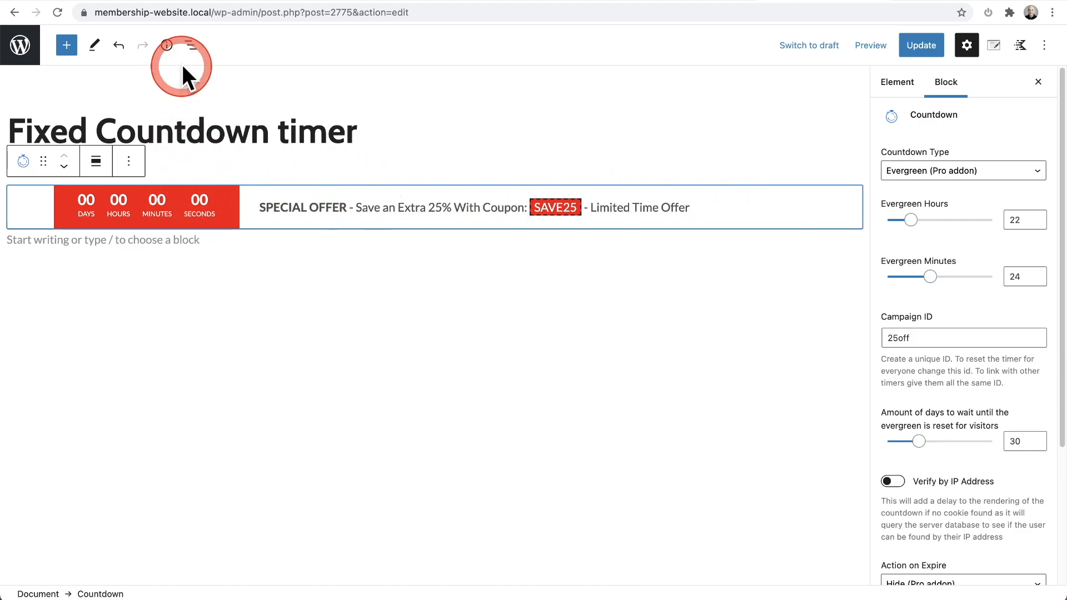
Step: Preview the Row Layout's top, middle and bottom vertical alignments inside the Countdown Content and return it to middle
left_click(191, 45)
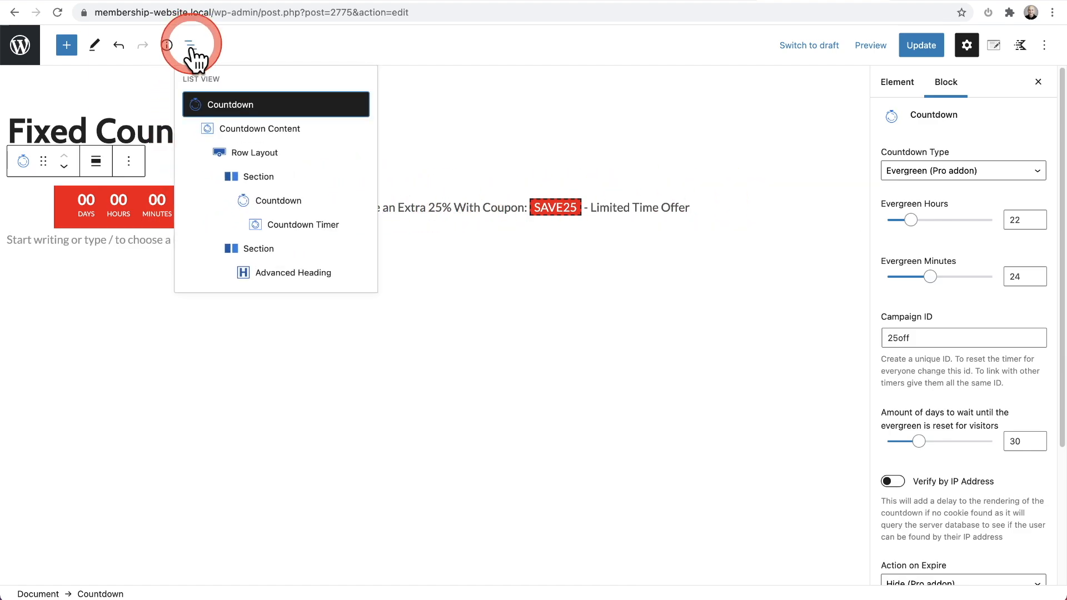
left_click(248, 154)
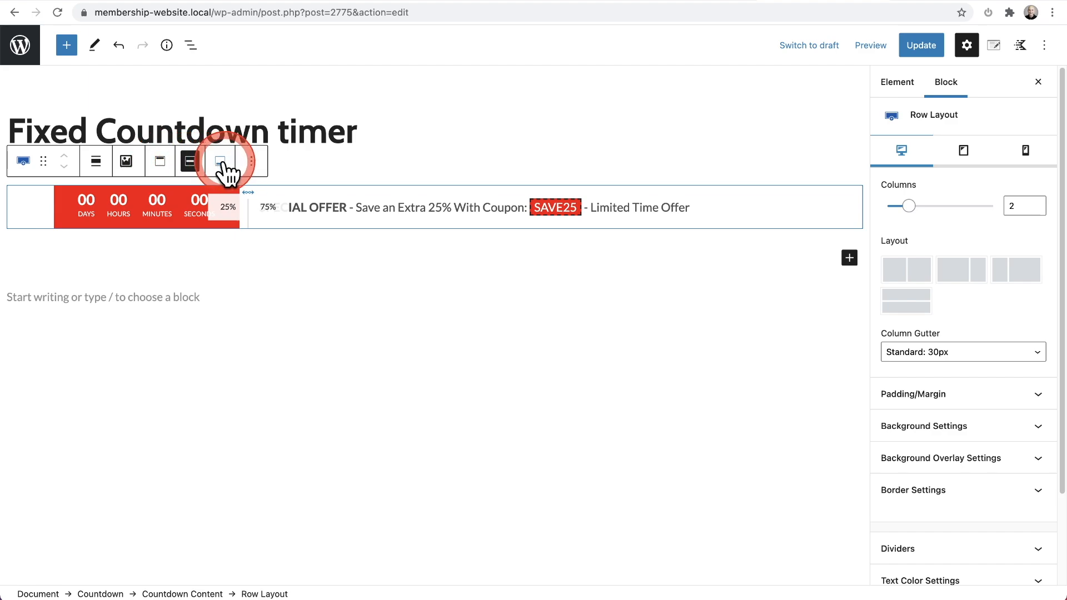
left_click(161, 164)
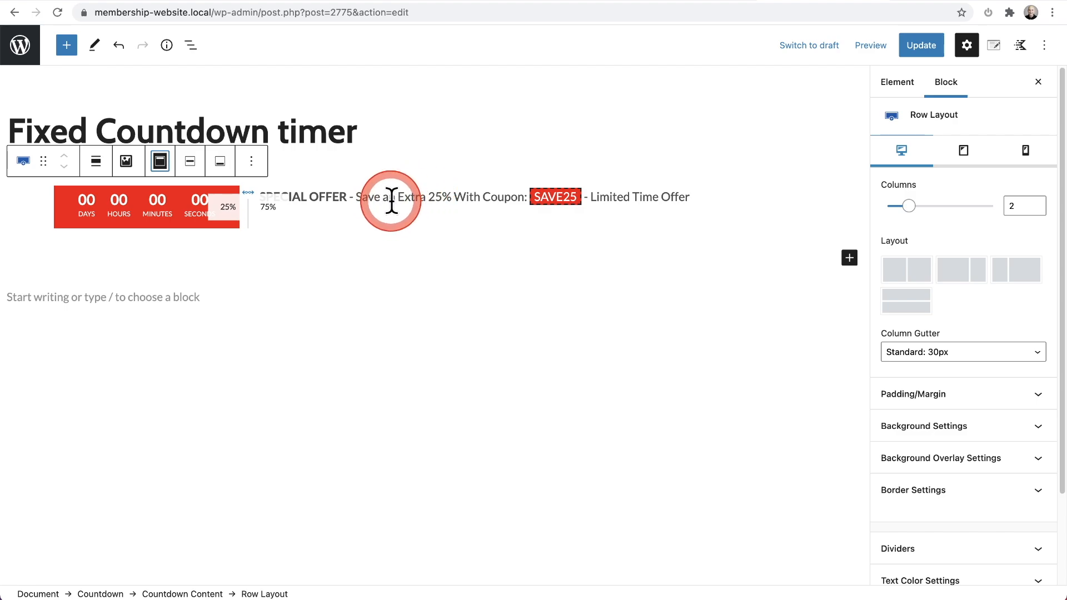
left_click(190, 162)
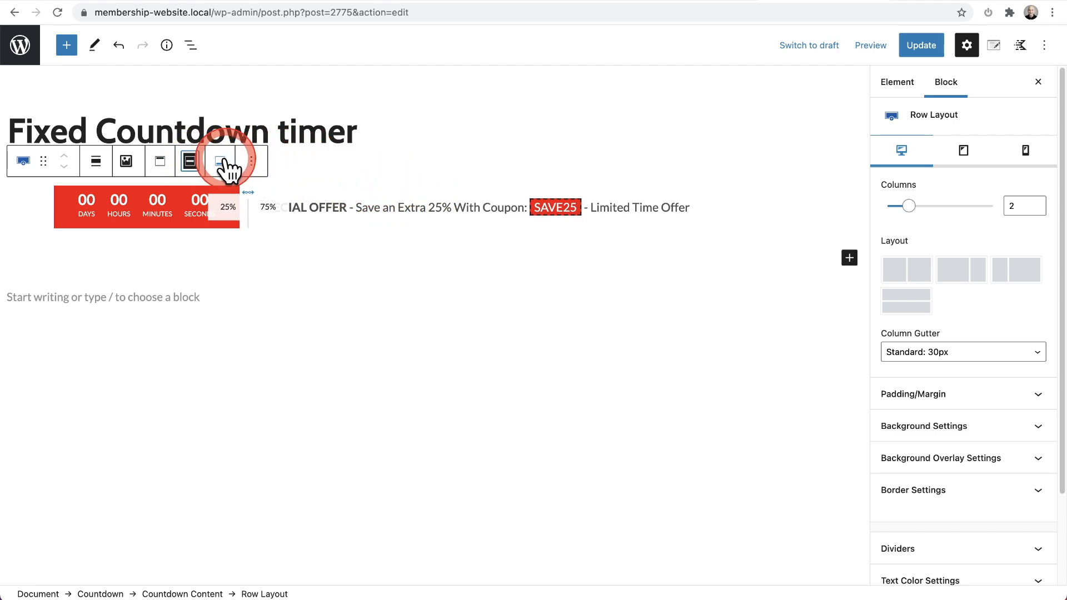
left_click(223, 163)
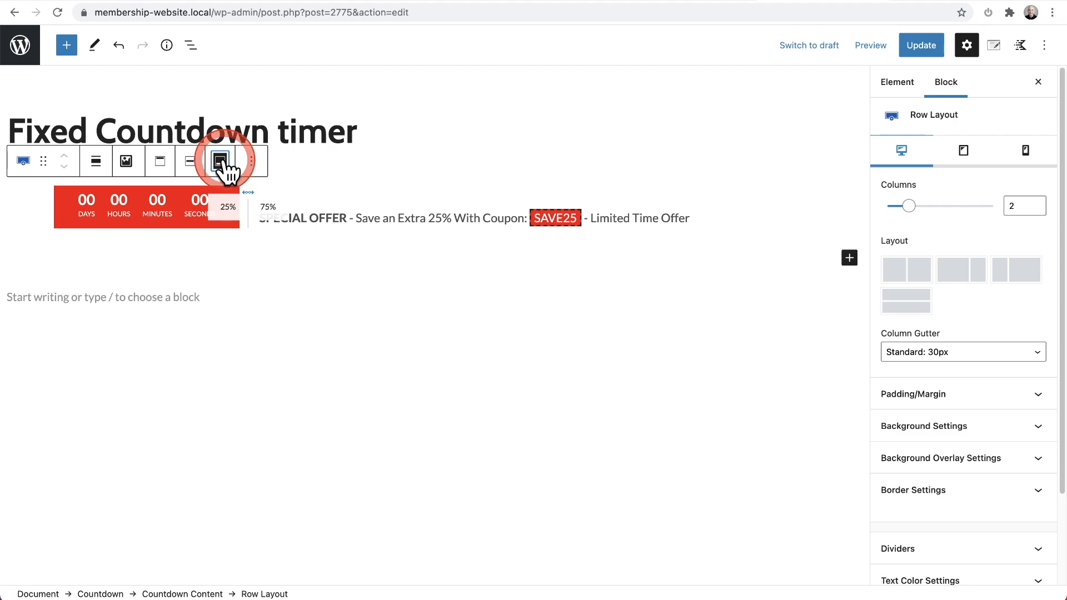
left_click(190, 162)
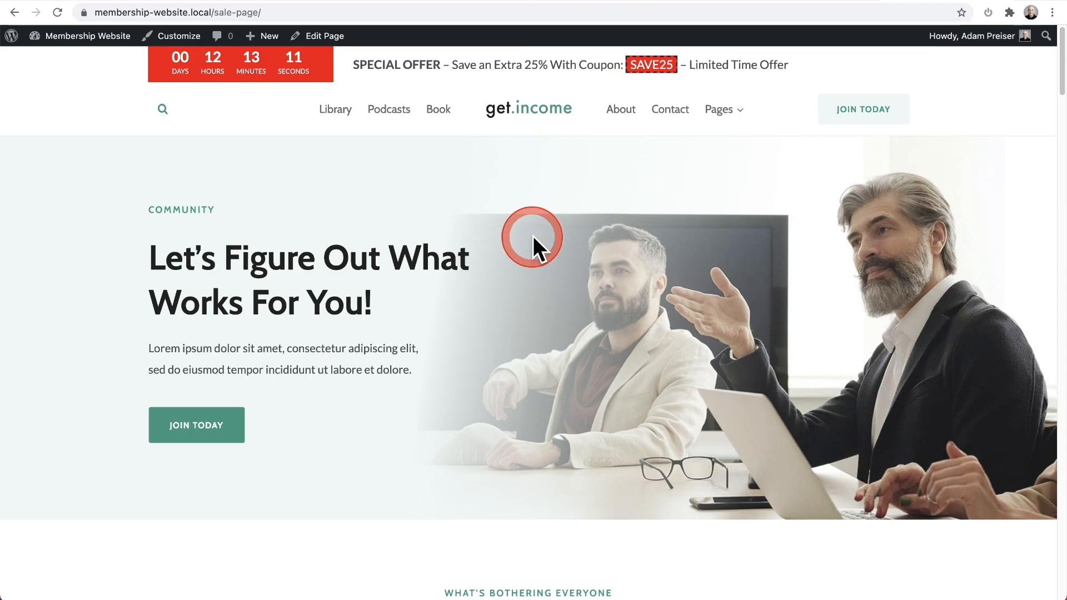
Step: Check on the live sale page how the fixed countdown bar behaves while moving down the content and back up
scroll(589, 260, "down", 18)
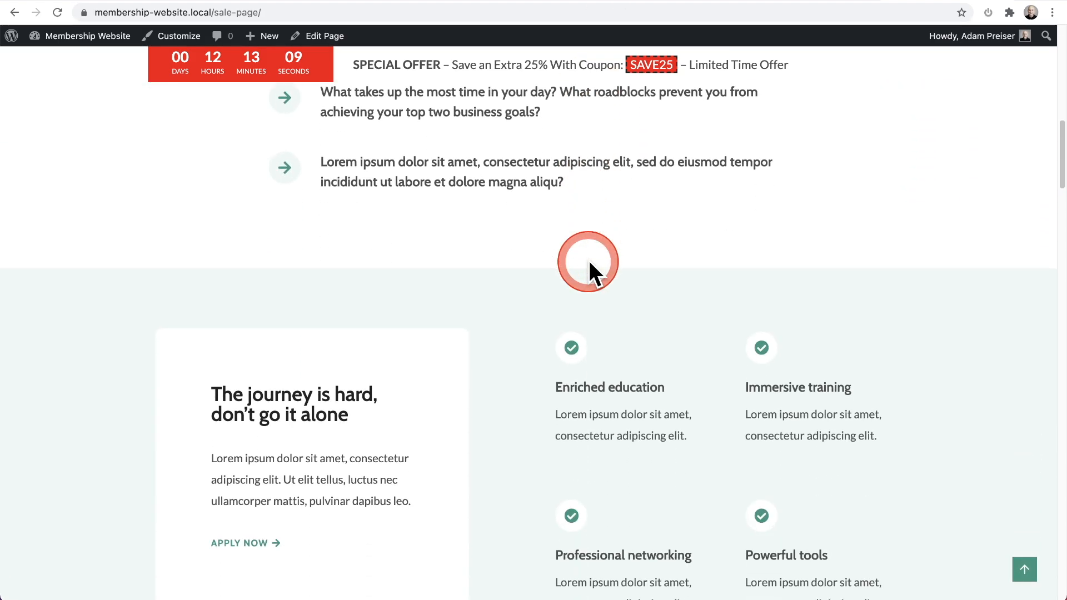
scroll(590, 260, "down", 8)
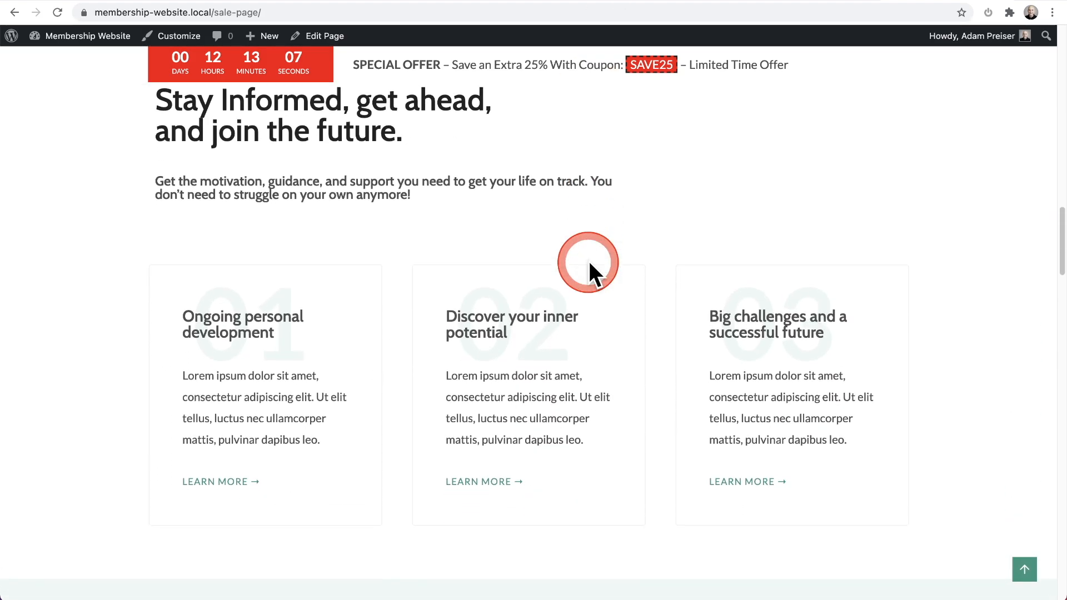
scroll(589, 262, "up", 4)
scroll(588, 259, "up", 20)
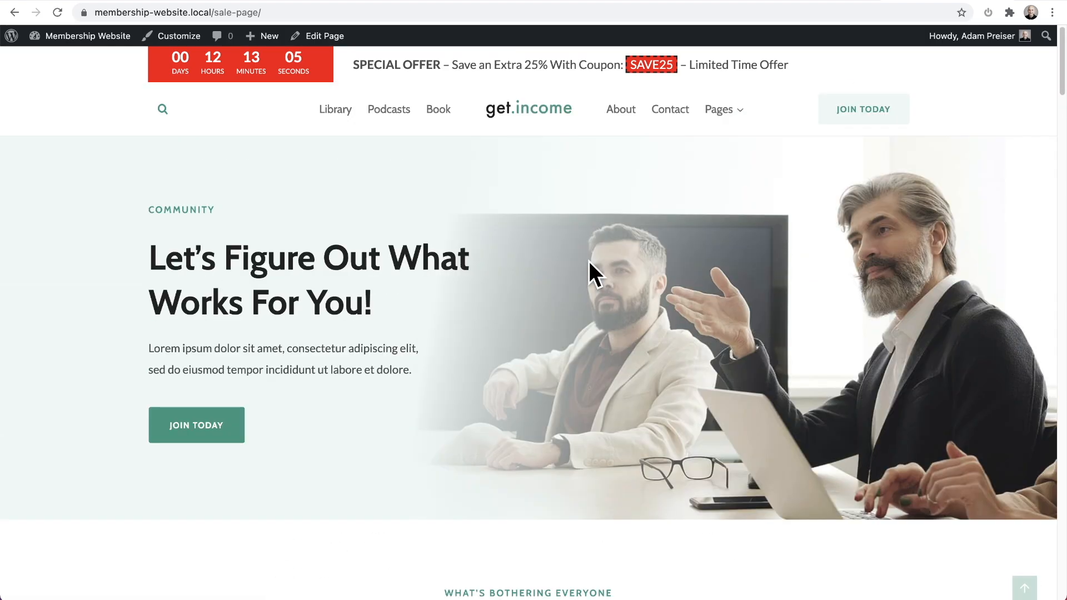